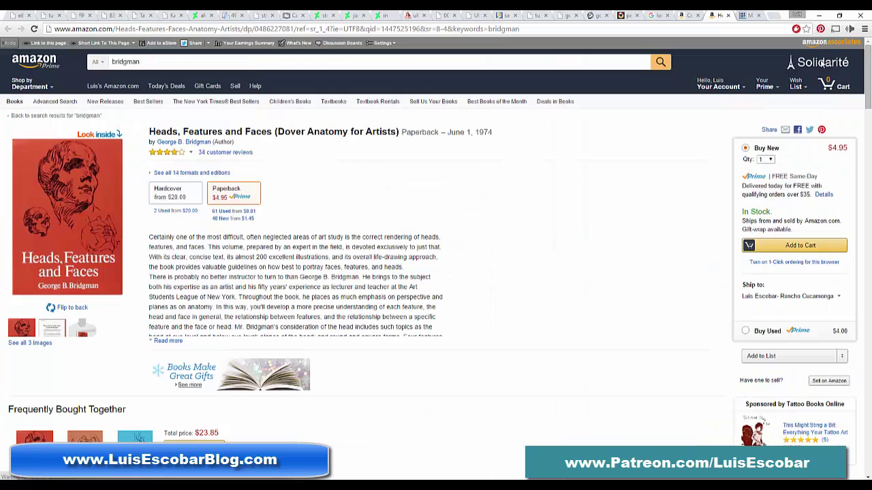
Compare the product pages for Bridgman's Constructive Anatomy, Complete Guide to Drawing from Life, and Heads, Features and Faces
left_click(692, 17)
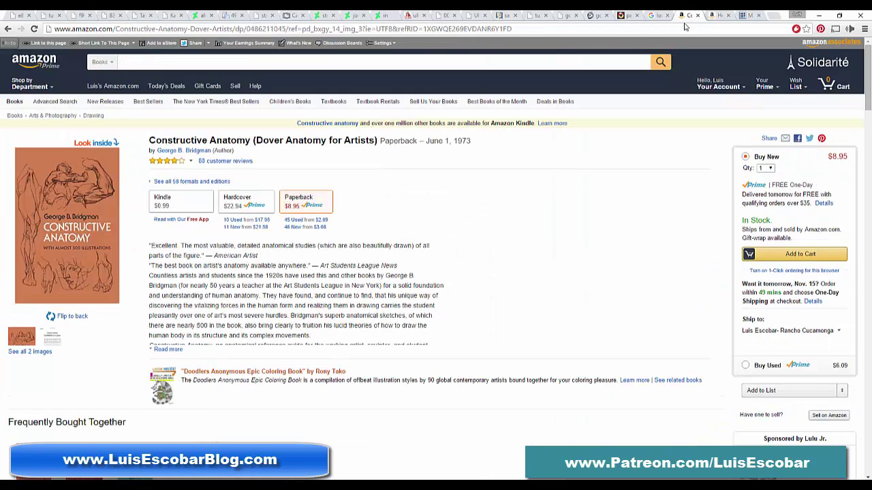
left_click(7, 29)
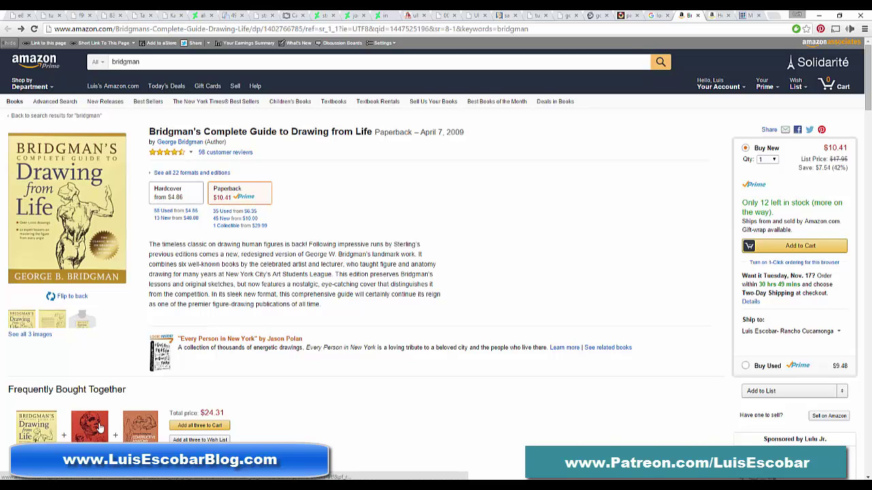
left_click(715, 16)
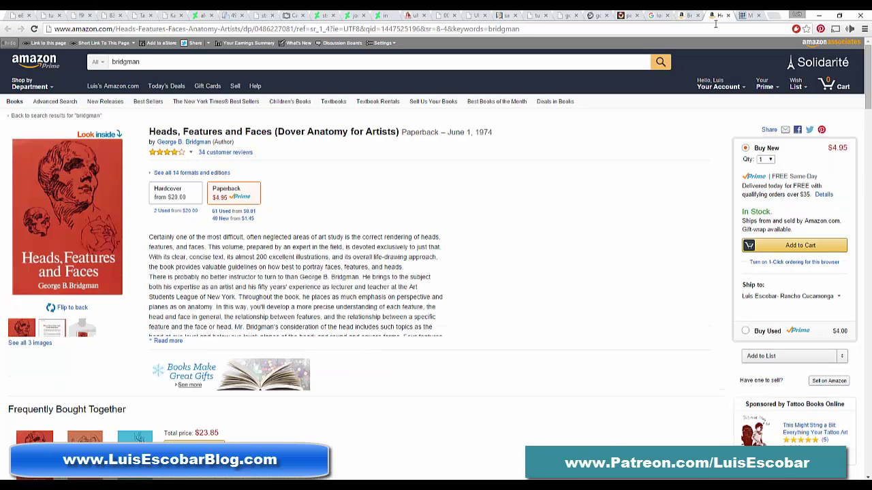
left_click(689, 15)
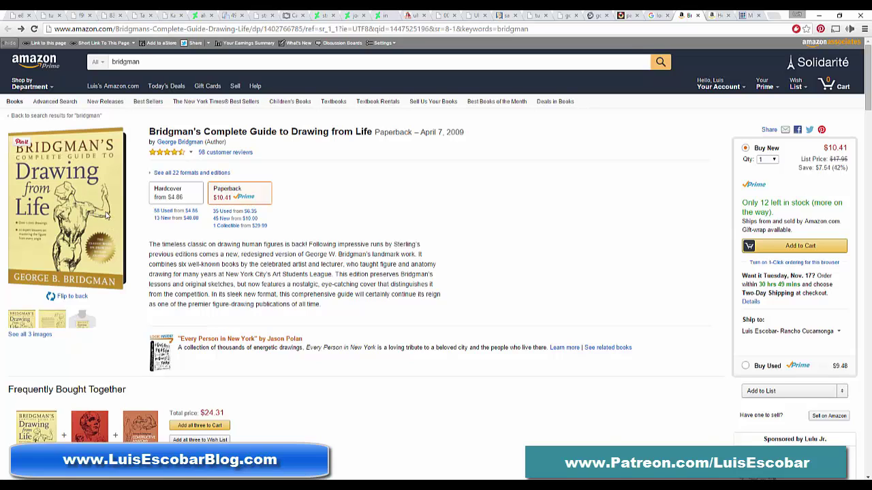
left_click(719, 17)
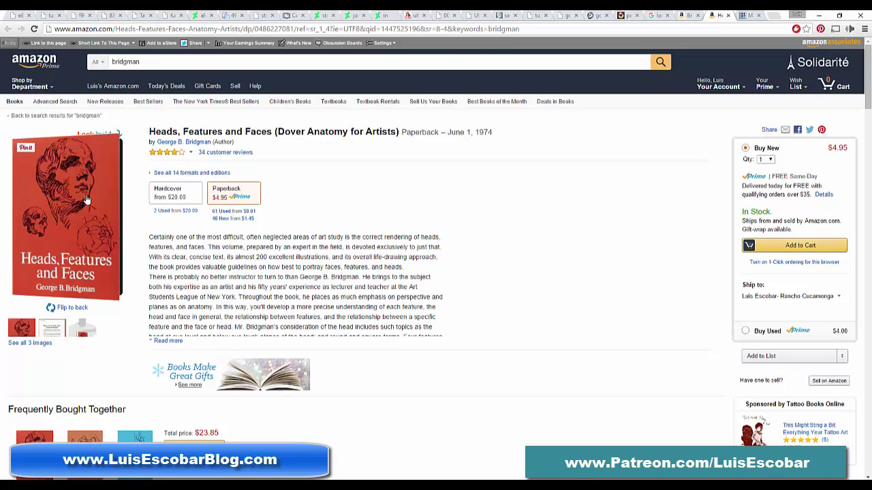
key("ctrl+shift+Tab")
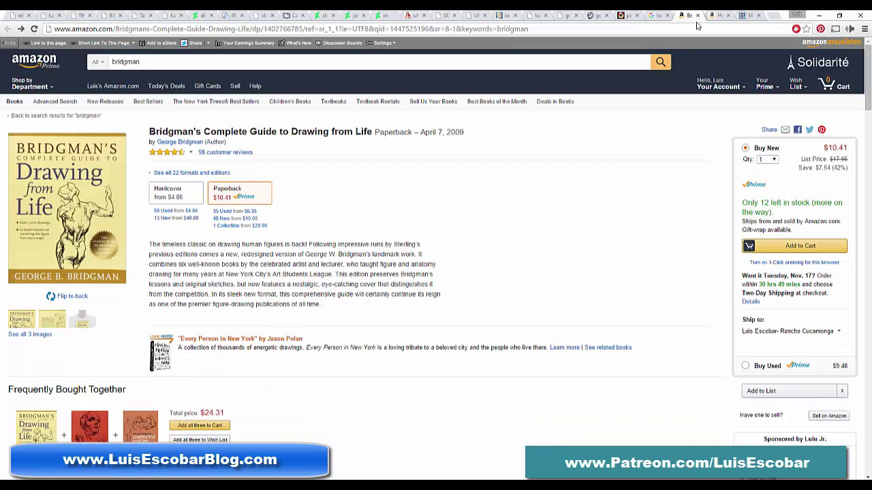
left_click(717, 15)
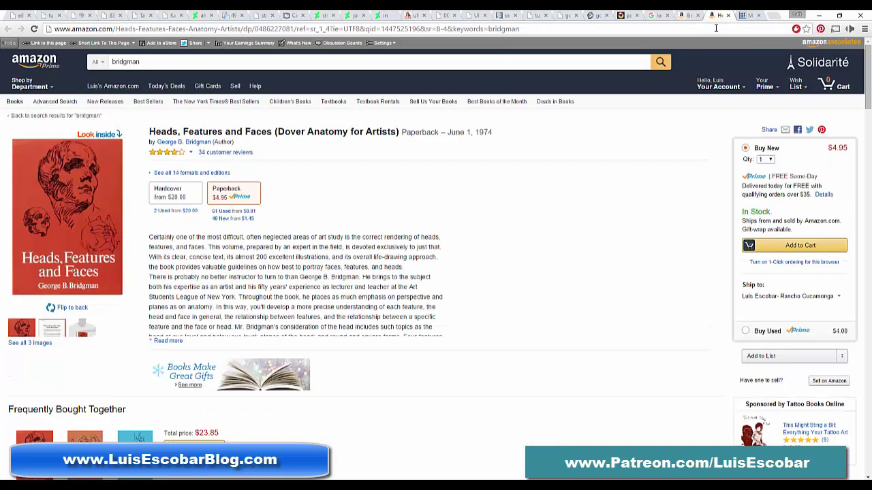
Switch to Clip Studio Paint, hide the title text, blue background and x layers, and make Layer 8 visible and active
left_click(819, 16)
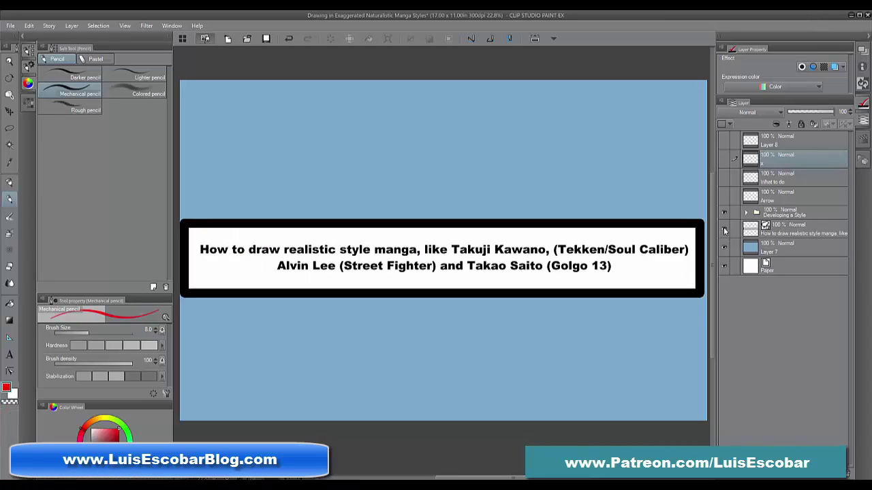
left_click_drag(724, 232, 724, 248)
left_click(724, 158)
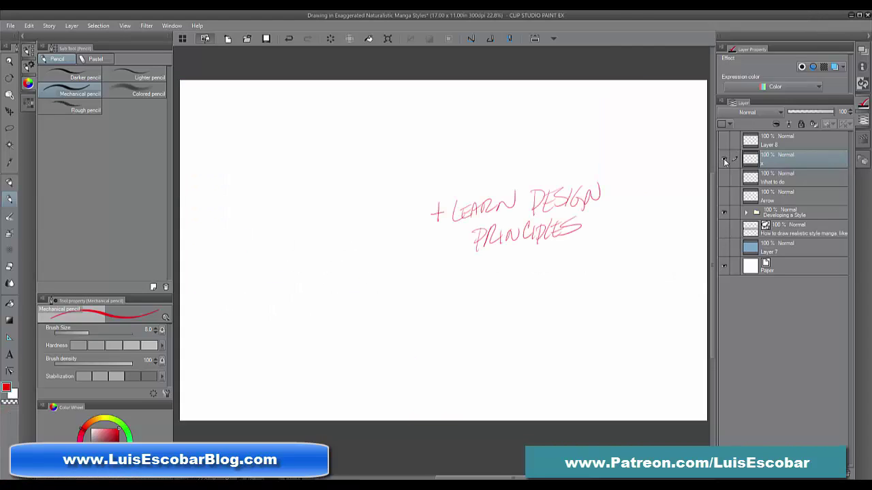
left_click(724, 158)
left_click(724, 158)
left_click(724, 141)
left_click(724, 158)
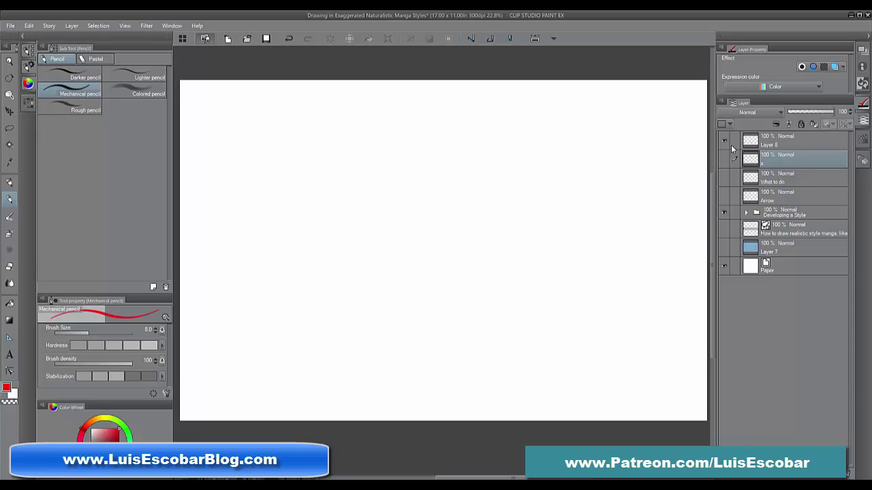
left_click(809, 140)
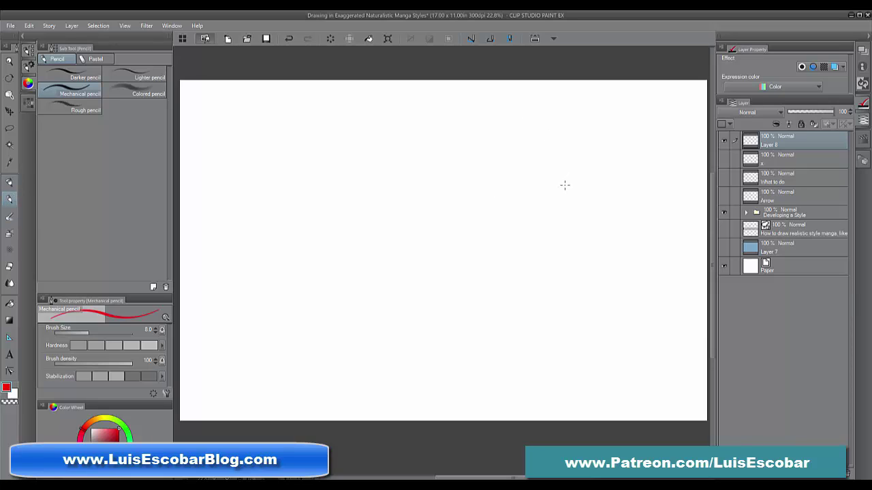
Sketch the nose bridge with slanted side lines and short frown strokes between the brows in the canvas's upper middle
mouse_move(422, 153)
left_mouse_down()
mouse_move(432, 176)
mouse_move(452, 158)
left_mouse_up()
mouse_move(454, 148)
left_mouse_down()
mouse_move(431, 178)
mouse_move(451, 183)
mouse_move(422, 186)
mouse_move(394, 239)
left_mouse_up()
left_click_drag(452, 177, 439, 219)
left_click_drag(457, 174, 437, 236)
Sketch the near eye right of the nose bridge, with an angular outline, a thick upper lid and a lid fold
mouse_move(483, 183)
left_mouse_down()
mouse_move(484, 195)
mouse_move(551, 176)
mouse_move(566, 194)
left_mouse_up()
mouse_move(503, 185)
left_mouse_down()
mouse_move(482, 209)
mouse_move(545, 216)
mouse_move(562, 205)
left_mouse_up()
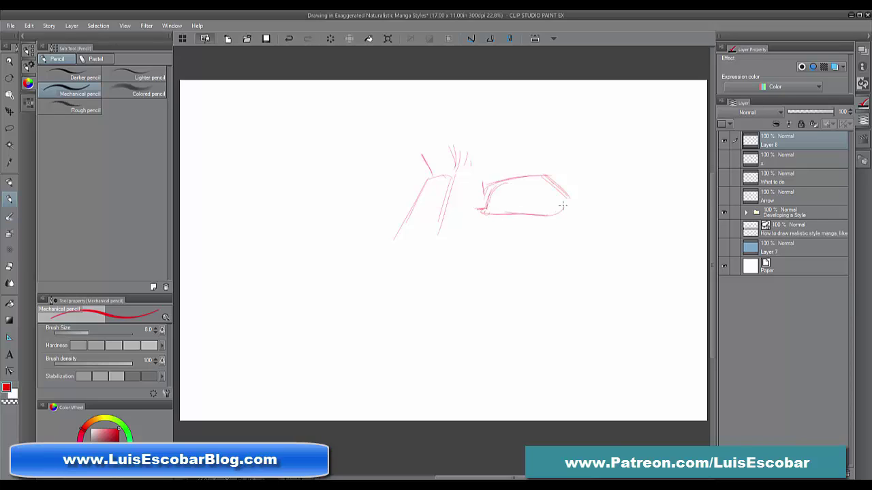
mouse_move(478, 202)
left_mouse_down()
mouse_move(476, 169)
mouse_move(537, 162)
mouse_move(580, 195)
left_mouse_up()
left_click_drag(543, 158, 590, 196)
left_click_drag(483, 174, 556, 162)
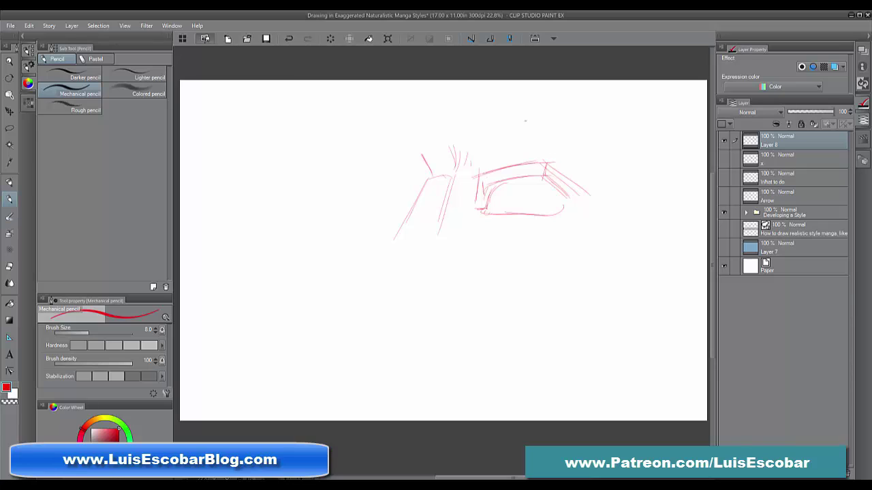
mouse_move(487, 178)
left_mouse_down()
mouse_move(481, 196)
mouse_move(543, 177)
mouse_move(537, 183)
mouse_move(569, 205)
left_mouse_up()
mouse_move(549, 180)
left_mouse_down()
mouse_move(576, 204)
mouse_move(590, 210)
mouse_move(586, 199)
mouse_move(594, 200)
left_mouse_up()
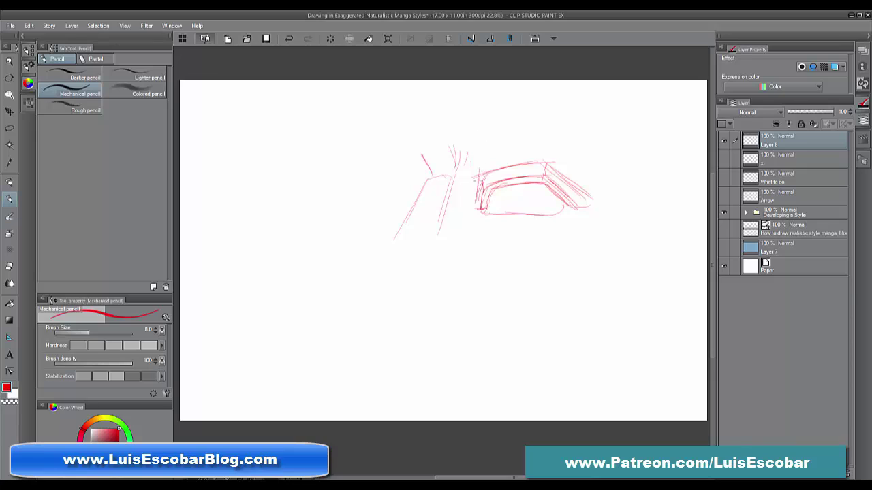
Sketch the angular brow and eye socket line above the near eye and add its round iris
left_click_drag(475, 183, 502, 136)
mouse_move(473, 167)
left_mouse_down()
mouse_move(526, 128)
mouse_move(517, 125)
mouse_move(581, 141)
left_mouse_up()
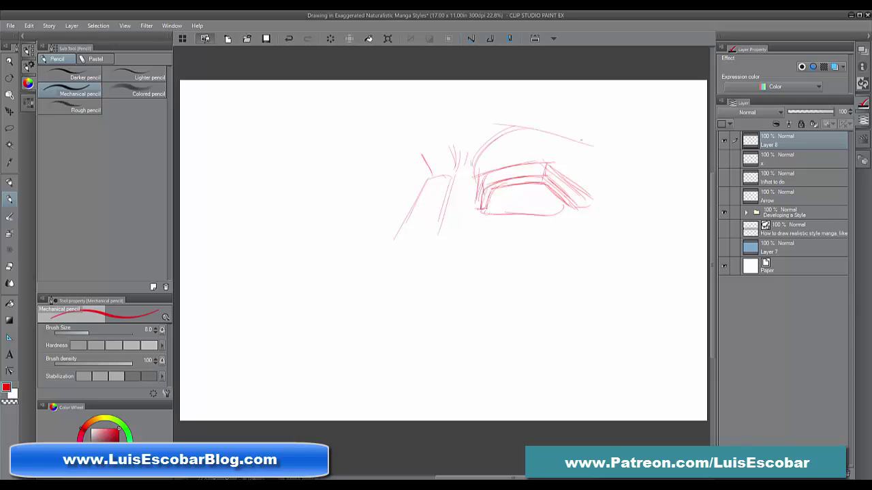
mouse_move(497, 127)
left_mouse_down()
mouse_move(583, 137)
mouse_move(615, 176)
left_mouse_up()
mouse_move(573, 131)
left_mouse_down()
mouse_move(611, 174)
mouse_move(605, 163)
left_mouse_up()
mouse_move(499, 130)
left_mouse_down()
mouse_move(593, 140)
mouse_move(567, 136)
mouse_move(608, 192)
left_mouse_up()
mouse_move(518, 194)
left_mouse_down()
mouse_move(538, 211)
mouse_move(552, 181)
mouse_move(550, 208)
mouse_move(540, 201)
left_mouse_up()
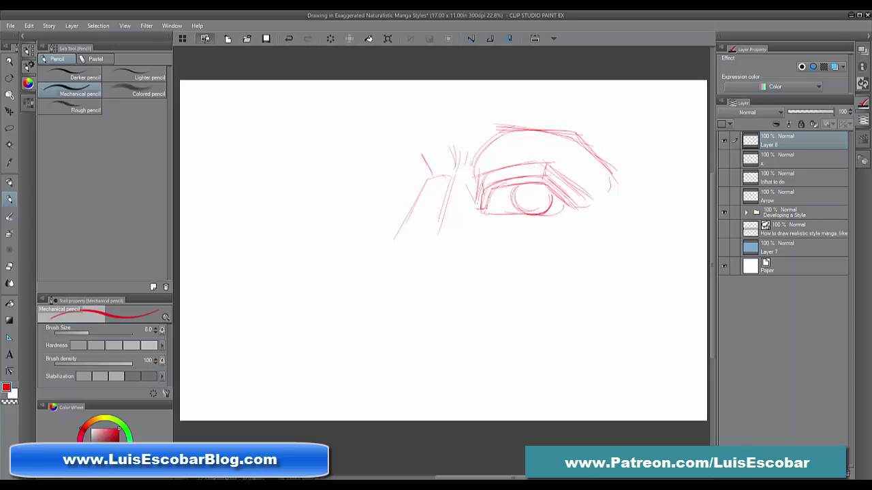
Extend the nose's side lines downward and sketch the brow ridge from the nose bridge to the near temple
left_click_drag(481, 204, 467, 258)
left_click_drag(446, 184, 427, 250)
left_click_drag(440, 214, 424, 254)
left_click_drag(462, 146, 448, 179)
mouse_move(464, 142)
left_mouse_down()
mouse_move(458, 161)
mouse_move(497, 121)
mouse_move(598, 121)
left_mouse_up()
mouse_move(485, 132)
left_mouse_down()
mouse_move(594, 129)
mouse_move(577, 132)
mouse_move(616, 171)
mouse_move(619, 115)
mouse_move(613, 170)
left_mouse_up()
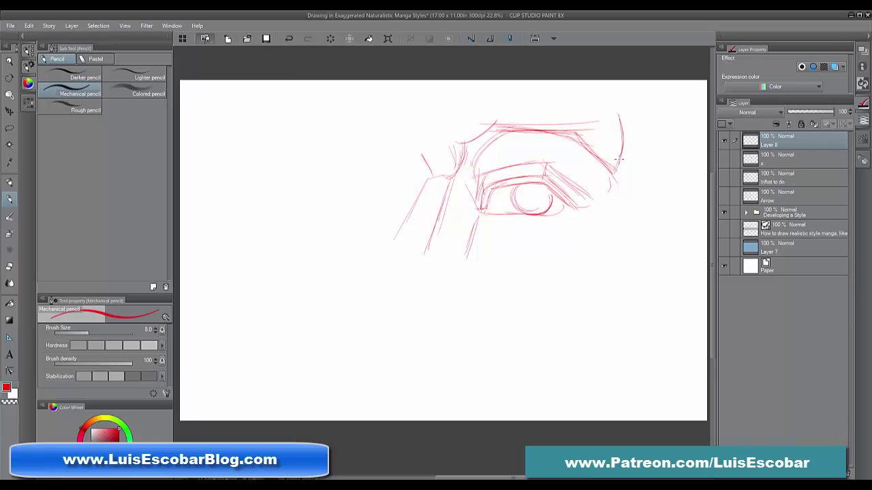
Draw a horizontal guide along the near eye's lower lid and sketch the far eye with lids and iris on it
left_click_drag(595, 211, 375, 212)
mouse_move(512, 213)
left_mouse_down()
mouse_move(358, 217)
mouse_move(437, 220)
left_mouse_up()
mouse_move(504, 215)
left_mouse_down()
mouse_move(340, 215)
mouse_move(494, 214)
left_mouse_up()
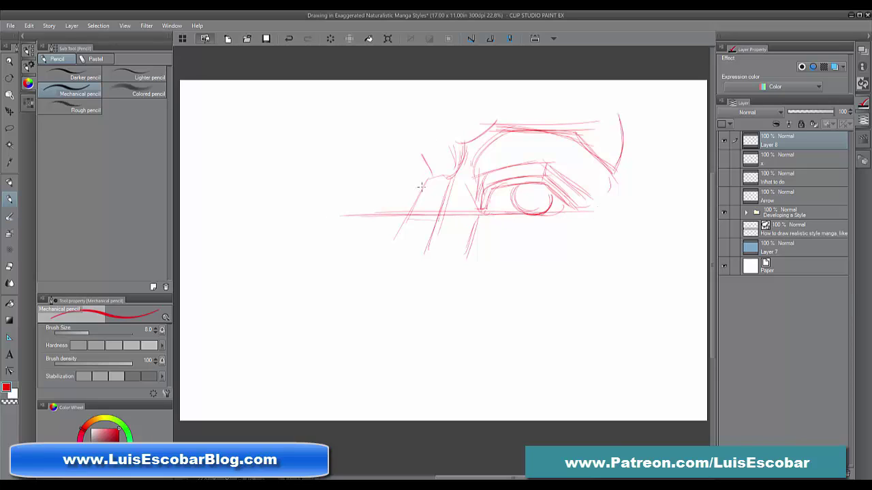
mouse_move(421, 186)
left_mouse_down()
mouse_move(411, 178)
mouse_move(378, 190)
mouse_move(411, 176)
mouse_move(367, 187)
left_mouse_up()
mouse_move(405, 182)
left_mouse_down()
mouse_move(380, 197)
mouse_move(378, 186)
mouse_move(373, 216)
left_mouse_up()
mouse_move(373, 185)
left_mouse_down()
mouse_move(362, 207)
mouse_move(373, 218)
mouse_move(361, 214)
left_mouse_up()
mouse_move(361, 213)
left_mouse_down()
mouse_move(352, 189)
mouse_move(365, 165)
mouse_move(354, 203)
mouse_move(413, 158)
mouse_move(425, 172)
mouse_move(378, 211)
mouse_move(403, 194)
mouse_move(406, 205)
mouse_move(391, 190)
mouse_move(405, 183)
mouse_move(398, 194)
left_mouse_up()
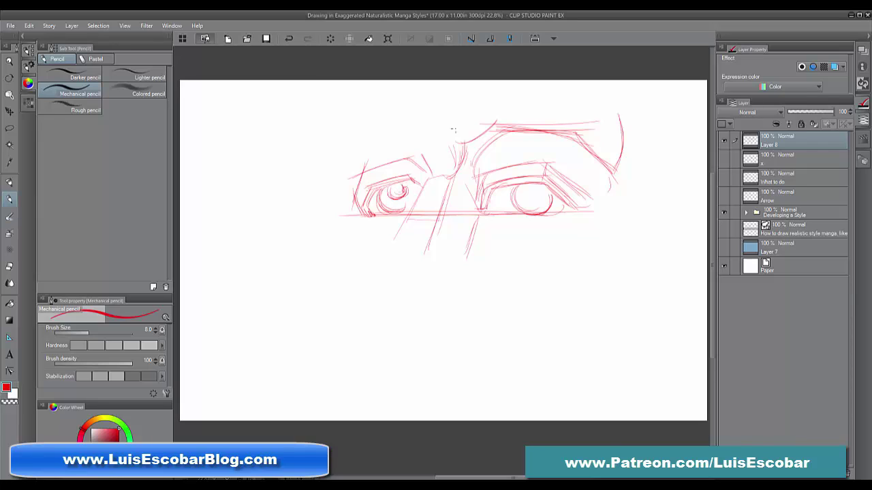
Sketch the far side of the face from forehead and brow to cheekbone, with the brow arch above the far eye
left_click_drag(344, 148, 354, 171)
mouse_move(339, 143)
left_mouse_down()
mouse_move(354, 172)
mouse_move(340, 123)
mouse_move(349, 89)
left_mouse_up()
mouse_move(340, 140)
left_mouse_down()
mouse_move(415, 117)
mouse_move(395, 120)
mouse_move(427, 154)
mouse_move(349, 168)
left_mouse_up()
mouse_move(336, 142)
left_mouse_down()
mouse_move(353, 180)
mouse_move(354, 258)
left_mouse_up()
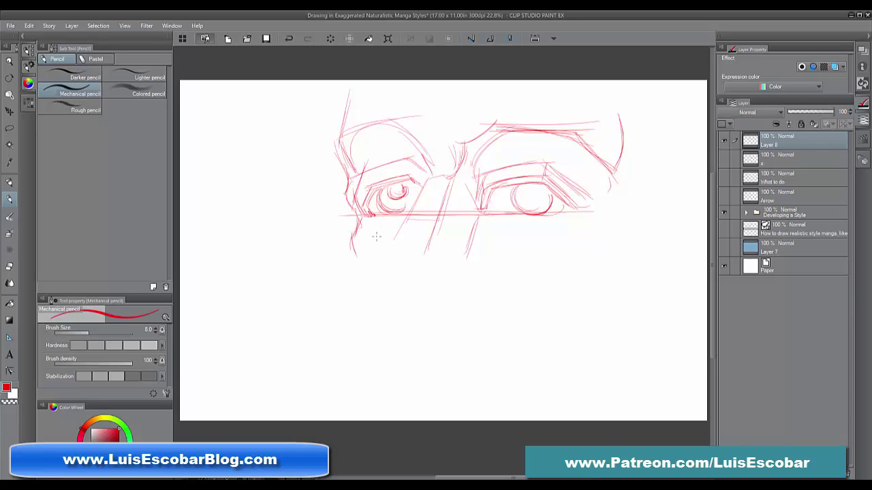
Strengthen the far eye's lid lines and the adjoining brow and cheek contour
mouse_move(405, 182)
left_mouse_down()
mouse_move(406, 194)
mouse_move(409, 181)
mouse_move(362, 202)
mouse_move(361, 217)
mouse_move(352, 203)
mouse_move(368, 221)
left_mouse_up()
left_click_drag(365, 170, 357, 211)
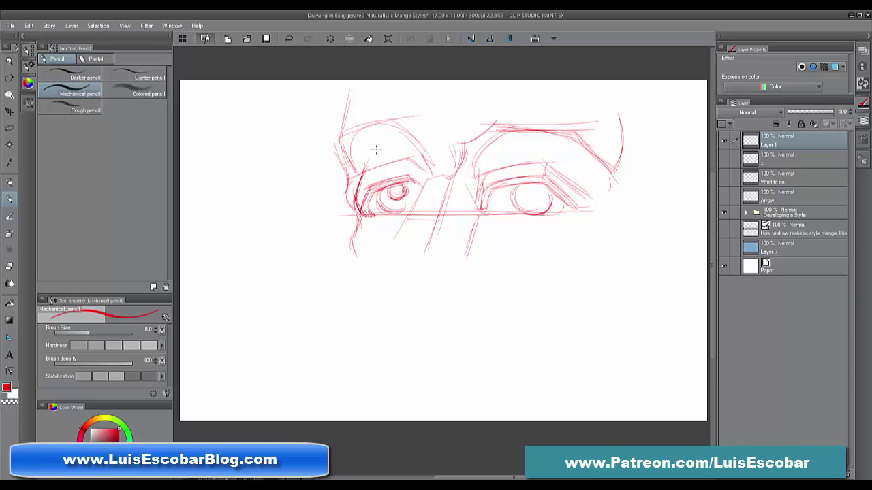
mouse_move(345, 164)
left_mouse_down()
mouse_move(357, 181)
mouse_move(372, 183)
left_mouse_up()
mouse_move(362, 173)
left_mouse_down()
mouse_move(407, 161)
mouse_move(391, 163)
left_mouse_up()
left_click_drag(342, 139, 354, 174)
left_click_drag(339, 155, 361, 124)
mouse_move(353, 177)
left_mouse_down()
mouse_move(361, 235)
mouse_move(353, 255)
left_mouse_up()
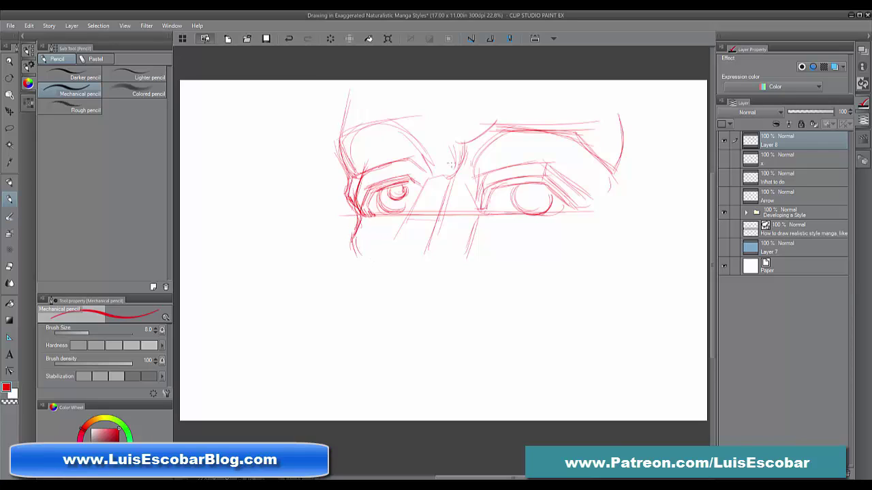
Add an under-eye stroke below the far eye and darken both side lines of the nose bridge
mouse_move(368, 217)
left_mouse_down()
mouse_move(402, 213)
mouse_move(371, 224)
mouse_move(379, 227)
left_mouse_up()
left_click_drag(425, 174, 394, 251)
left_click_drag(447, 182, 429, 244)
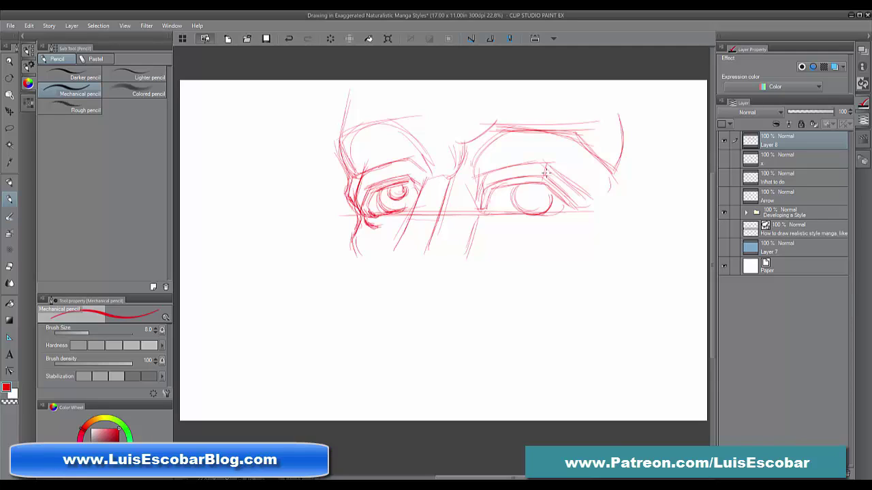
Draw guide lines across both eyes to align their upper and lower lids
mouse_move(410, 183)
left_mouse_down()
mouse_move(415, 201)
mouse_move(586, 216)
left_mouse_up()
left_click_drag(486, 188, 481, 208)
mouse_move(490, 167)
left_mouse_down()
mouse_move(479, 203)
mouse_move(538, 177)
left_mouse_up()
left_click_drag(487, 186, 545, 176)
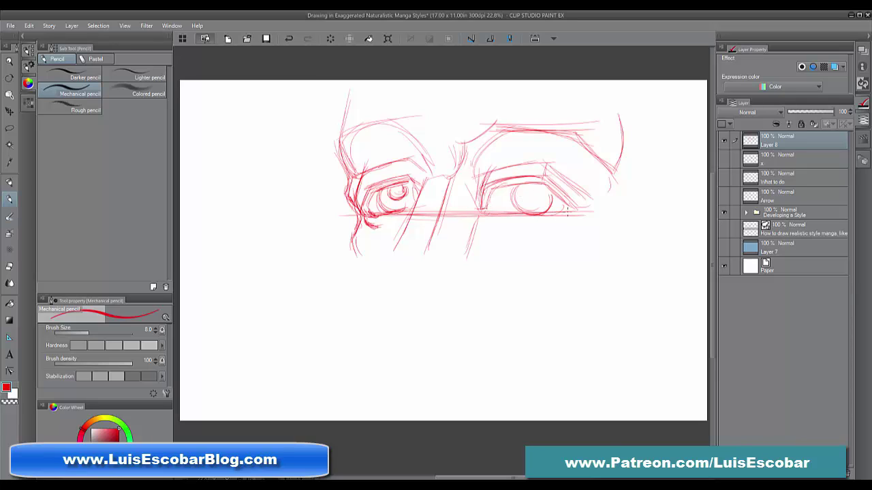
mouse_move(567, 211)
left_mouse_down()
mouse_move(481, 176)
mouse_move(368, 196)
mouse_move(407, 181)
left_mouse_up()
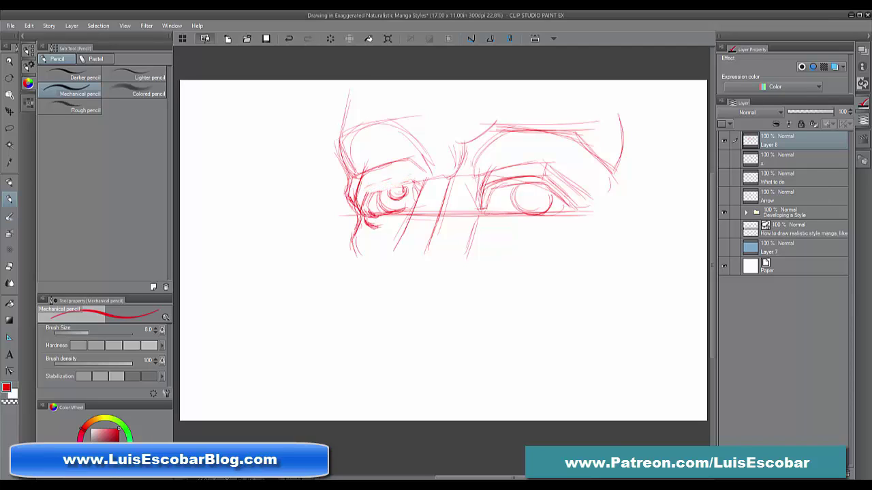
key("ctrl+z")
Rework the far eye's iris and lids to the guides, and reinforce the lower guide line through both eyes
mouse_move(379, 198)
left_mouse_down()
mouse_move(388, 216)
mouse_move(396, 203)
mouse_move(407, 205)
left_mouse_up()
left_click_drag(545, 185, 557, 196)
mouse_move(492, 183)
left_mouse_down()
mouse_move(538, 176)
mouse_move(374, 190)
mouse_move(423, 183)
left_mouse_up()
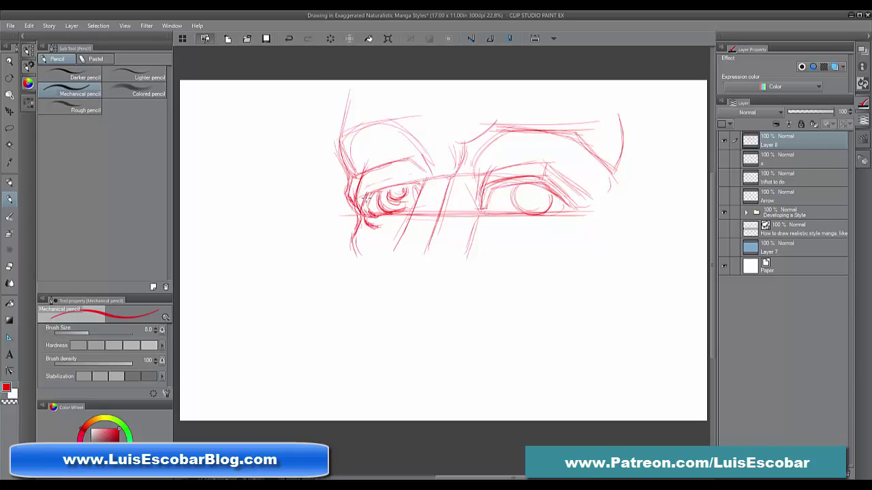
left_click_drag(366, 203, 413, 189)
mouse_move(374, 196)
left_mouse_down()
mouse_move(408, 189)
mouse_move(403, 206)
mouse_move(388, 204)
mouse_move(408, 201)
mouse_move(394, 195)
mouse_move(387, 213)
mouse_move(368, 199)
mouse_move(364, 218)
mouse_move(383, 221)
left_mouse_up()
mouse_move(539, 221)
left_mouse_down()
mouse_move(346, 221)
mouse_move(560, 213)
left_mouse_up()
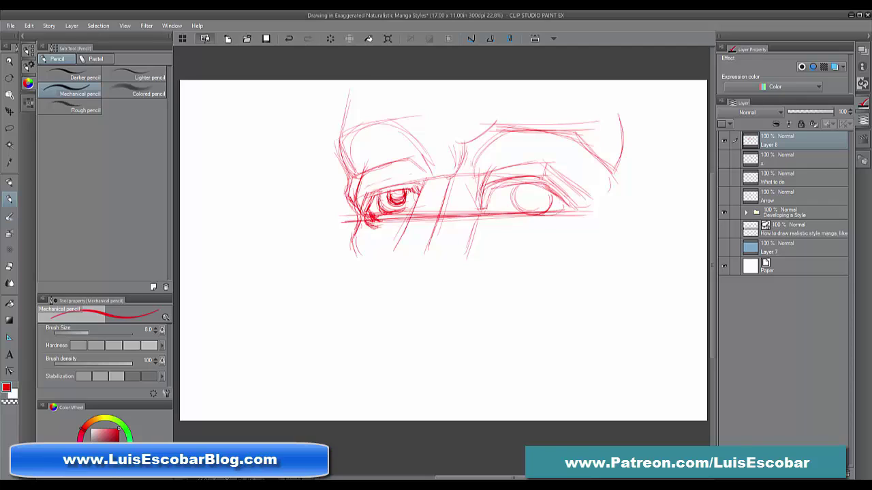
left_click_drag(348, 221, 545, 213)
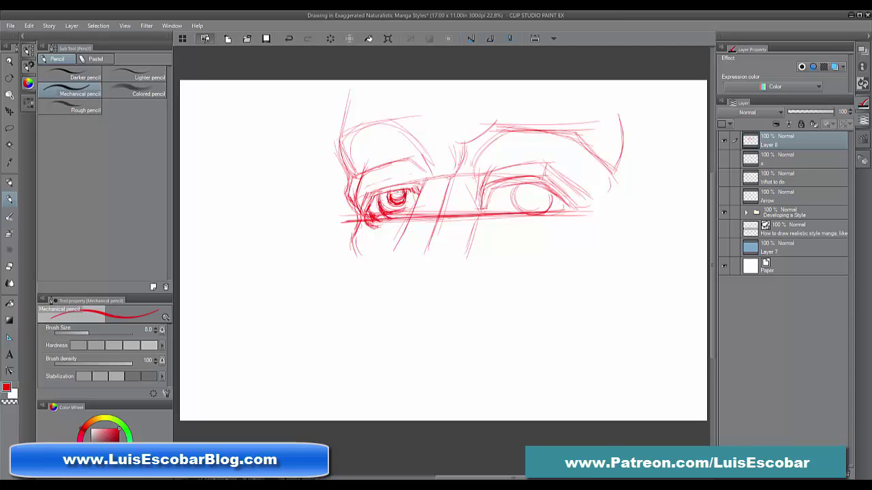
Clear the far eye's iris and pupil strokes from inside the eye outline
key("ctrl+z")
key("ctrl+z")
key("ctrl+z")
key("ctrl+z")
key("ctrl+z")
key("ctrl+z")
key("ctrl+z")
left_click_drag(402, 199, 393, 213)
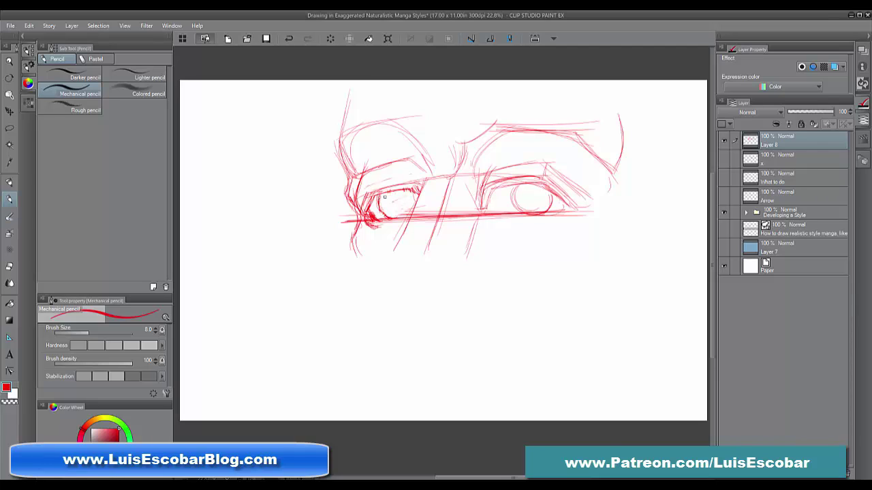
Redraw the far eye with a heavier upper lid and outer corner, a darker lid fold and a smaller iris with pupil
mouse_move(373, 205)
left_mouse_down()
mouse_move(416, 193)
mouse_move(366, 201)
left_mouse_up()
mouse_move(370, 202)
left_mouse_down()
mouse_move(364, 215)
mouse_move(368, 207)
left_mouse_up()
left_click_drag(389, 199, 416, 188)
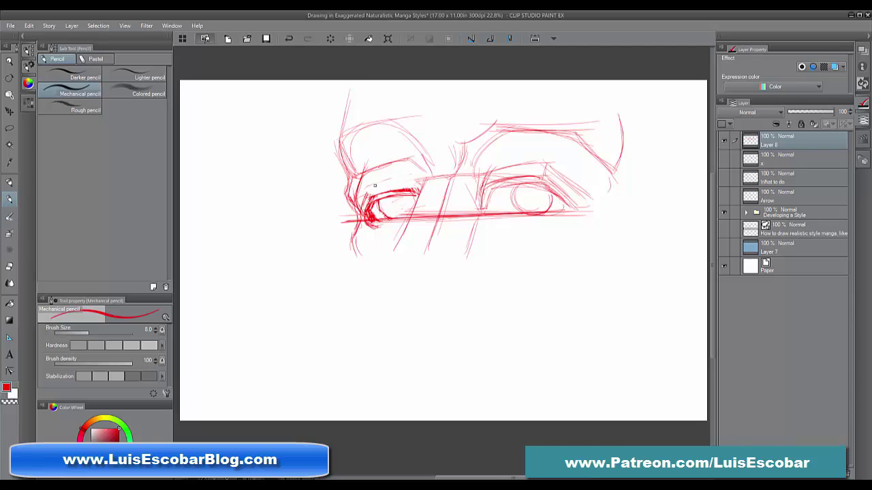
mouse_move(362, 208)
left_mouse_down()
mouse_move(369, 191)
mouse_move(406, 178)
mouse_move(382, 185)
mouse_move(419, 180)
mouse_move(365, 195)
mouse_move(363, 215)
mouse_move(368, 175)
mouse_move(356, 193)
mouse_move(411, 159)
mouse_move(368, 169)
mouse_move(393, 200)
mouse_move(411, 195)
mouse_move(382, 204)
mouse_move(407, 215)
mouse_move(393, 200)
mouse_move(398, 207)
mouse_move(384, 207)
mouse_move(412, 192)
left_mouse_up()
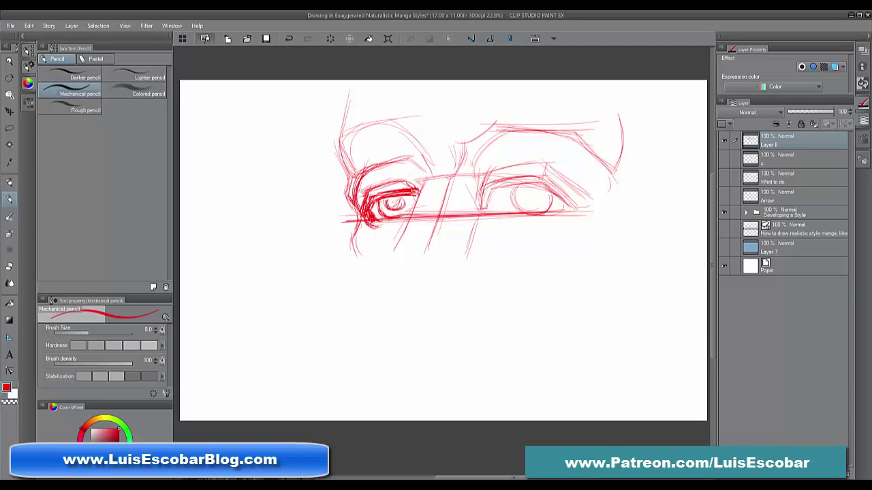
Darken the near eye's inner corner and upper lid, extending the lid down to a pointed outer corner
left_click_drag(493, 192, 480, 214)
mouse_move(490, 192)
left_mouse_down()
mouse_move(541, 184)
mouse_move(576, 211)
left_mouse_up()
left_click_drag(544, 178, 573, 204)
mouse_move(565, 197)
left_mouse_down()
mouse_move(585, 207)
mouse_move(569, 206)
left_mouse_up()
mouse_move(567, 206)
left_mouse_down()
mouse_move(595, 207)
mouse_move(573, 212)
left_mouse_up()
mouse_move(565, 214)
left_mouse_down()
mouse_move(599, 213)
mouse_move(589, 212)
left_mouse_up()
left_click_drag(557, 196, 575, 212)
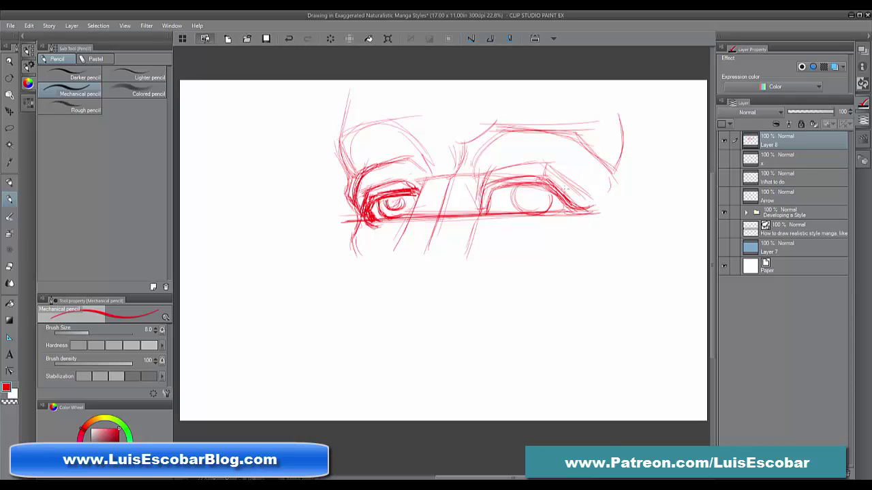
Darken the near eye's lid fold planes, and sketch a small almond-shaped eye with a round iris on the canvas's left side
left_click_drag(566, 178, 588, 204)
mouse_move(543, 166)
left_mouse_down()
mouse_move(539, 181)
mouse_move(488, 170)
mouse_move(546, 164)
left_mouse_up()
mouse_move(492, 173)
left_mouse_down()
mouse_move(478, 193)
mouse_move(540, 178)
mouse_move(572, 192)
mouse_move(489, 197)
mouse_move(487, 213)
left_mouse_up()
mouse_move(478, 189)
left_mouse_down()
mouse_move(474, 215)
mouse_move(541, 180)
mouse_move(581, 200)
mouse_move(585, 222)
left_mouse_up()
mouse_move(208, 267)
left_mouse_down()
mouse_move(286, 260)
mouse_move(242, 249)
mouse_move(247, 276)
left_mouse_up()
left_click_drag(265, 246, 262, 274)
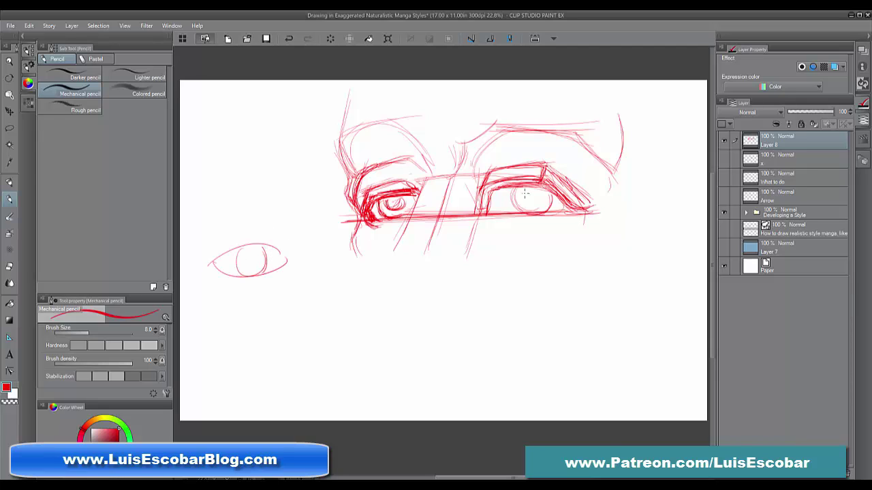
Refine the near eye's iris and pupil, hatch the upper lid planes and darken the inner corner
mouse_move(518, 191)
left_mouse_down()
mouse_move(513, 213)
mouse_move(532, 215)
left_mouse_up()
left_click_drag(527, 215, 556, 204)
mouse_move(483, 192)
left_mouse_down()
mouse_move(529, 187)
mouse_move(573, 203)
left_mouse_up()
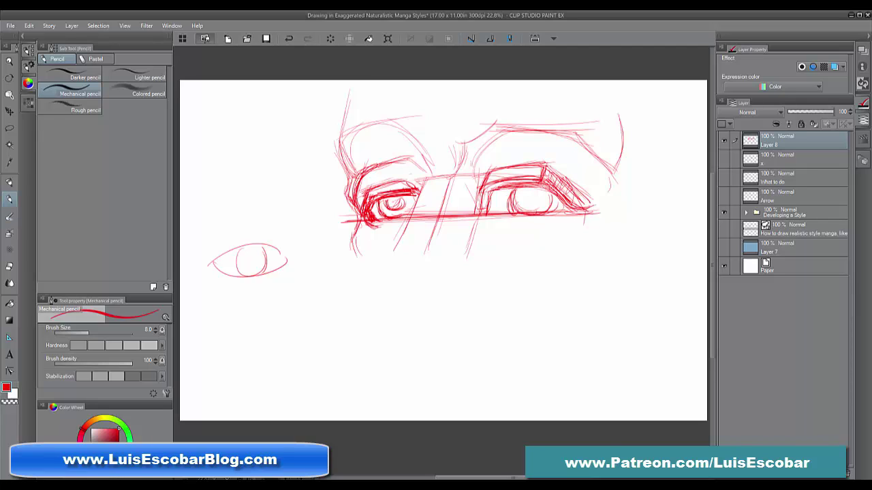
mouse_move(538, 166)
left_mouse_down()
mouse_move(531, 178)
mouse_move(512, 173)
mouse_move(483, 184)
mouse_move(486, 199)
mouse_move(489, 189)
left_mouse_up()
mouse_move(484, 186)
left_mouse_down()
mouse_move(482, 214)
mouse_move(485, 204)
mouse_move(487, 215)
mouse_move(553, 216)
mouse_move(561, 206)
mouse_move(523, 203)
left_mouse_up()
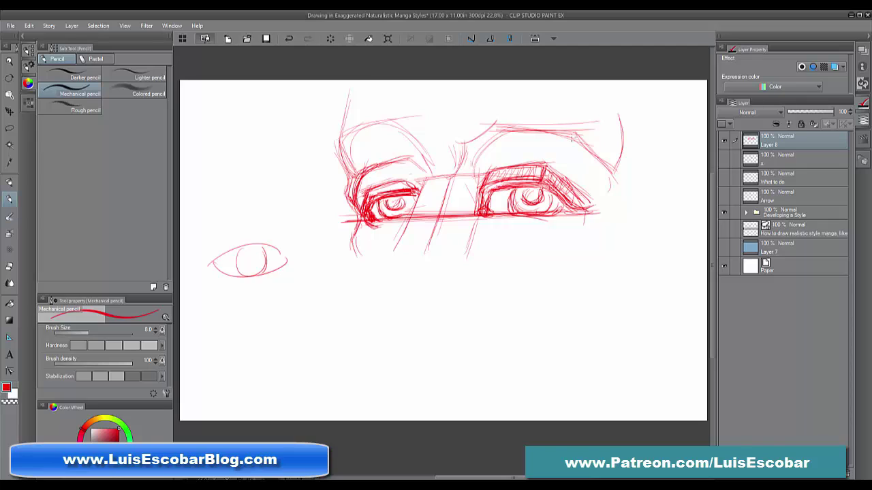
Outline the near eye's socket under the brow, hatch its outer plane and contour the inner brow corner
left_click_drag(492, 140, 470, 184)
mouse_move(500, 129)
left_mouse_down()
mouse_move(485, 151)
mouse_move(556, 127)
mouse_move(604, 141)
mouse_move(612, 174)
mouse_move(587, 200)
left_mouse_up()
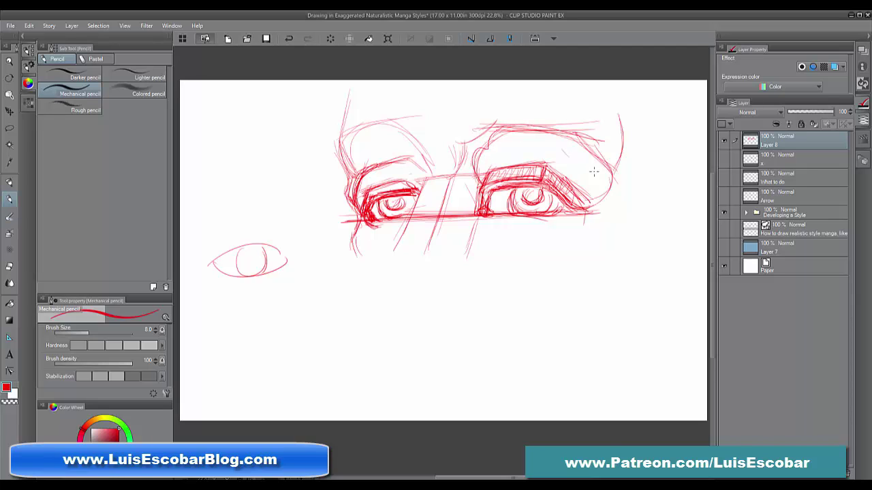
left_click_drag(594, 162, 586, 191)
mouse_move(586, 157)
left_mouse_down()
mouse_move(575, 185)
mouse_move(566, 177)
left_mouse_up()
left_click_drag(565, 151, 555, 174)
mouse_move(501, 129)
left_mouse_down()
mouse_move(477, 176)
mouse_move(463, 168)
left_mouse_up()
left_click_drag(489, 126, 469, 158)
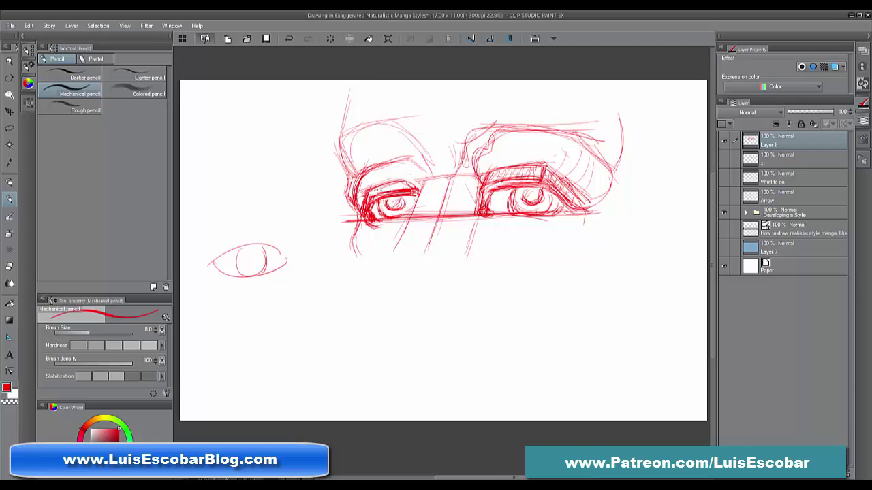
Hatch the far eye's socket under the brow and darken the nose bridge's side planes with long slanted strokes
mouse_move(379, 186)
left_mouse_down()
mouse_move(415, 178)
mouse_move(420, 163)
left_mouse_up()
mouse_move(399, 133)
left_mouse_down()
mouse_move(408, 158)
mouse_move(415, 143)
mouse_move(420, 172)
mouse_move(391, 164)
left_mouse_up()
mouse_move(403, 142)
left_mouse_down()
mouse_move(376, 163)
mouse_move(400, 141)
left_mouse_up()
left_click_drag(347, 167, 383, 133)
left_click_drag(400, 165, 424, 183)
mouse_move(431, 143)
left_mouse_down()
mouse_move(414, 179)
mouse_move(423, 238)
left_mouse_up()
left_click_drag(466, 176, 436, 267)
mouse_move(446, 188)
left_mouse_down()
mouse_move(418, 266)
mouse_move(392, 261)
mouse_move(395, 252)
left_mouse_up()
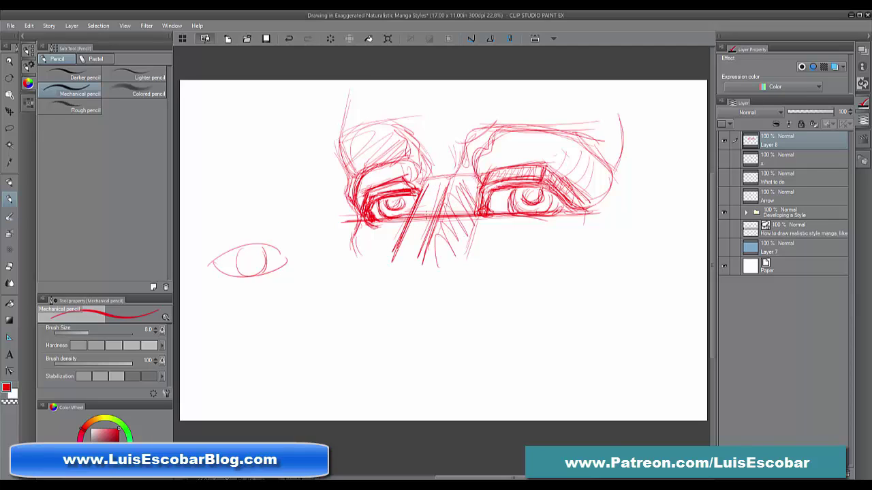
Add the far cheek contour, darken the forehead's far edge and strengthen the near eye's lower outer corner
mouse_move(355, 226)
left_mouse_down()
mouse_move(347, 265)
mouse_move(354, 285)
left_mouse_up()
left_click_drag(360, 274, 362, 304)
left_click_drag(572, 209, 549, 226)
mouse_move(354, 81)
left_mouse_down()
mouse_move(332, 141)
mouse_move(339, 133)
left_mouse_up()
left_click_drag(358, 96, 331, 141)
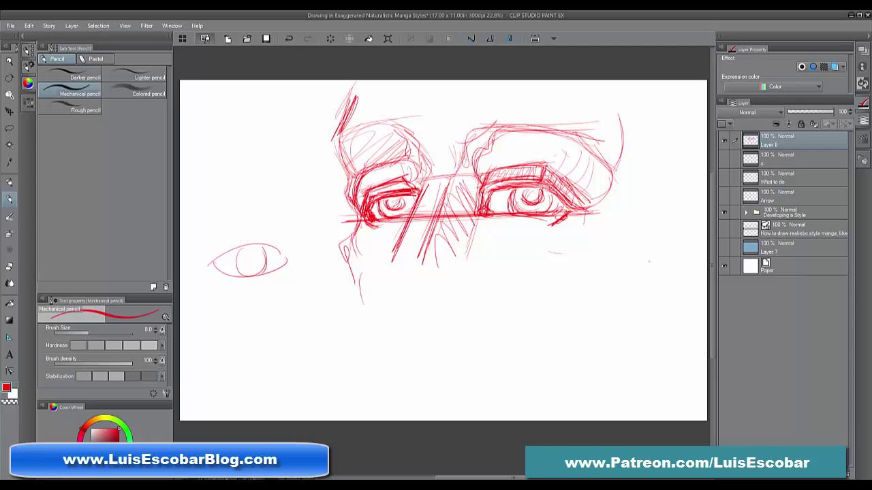
Sketch a large loose circle below the near eye as the cranium of a small construction head
left_click_drag(591, 307, 580, 320)
left_click_drag(593, 327, 546, 344)
left_click_drag(612, 273, 582, 352)
left_click_drag(522, 261, 571, 365)
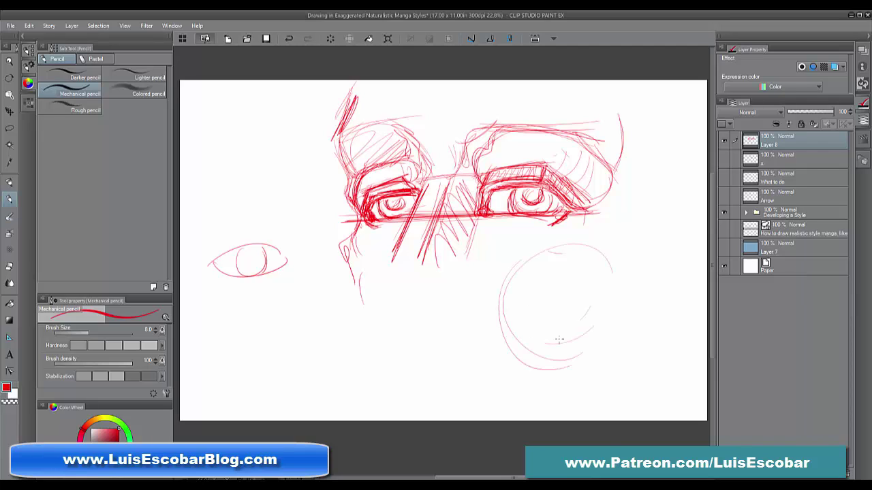
mouse_move(514, 261)
left_mouse_down()
mouse_move(593, 244)
mouse_move(611, 334)
left_mouse_up()
left_click_drag(625, 266, 579, 340)
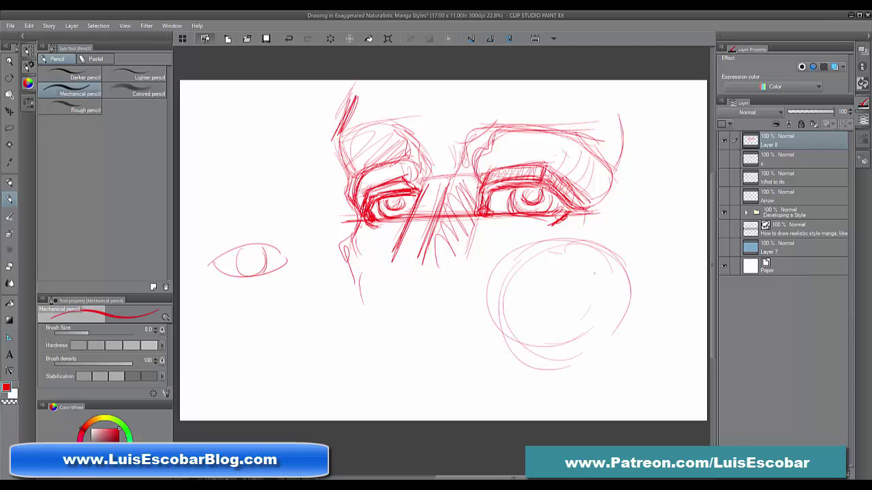
Add a horizontal brow line and steep temple strokes inside the small head's cranium circle
left_click_drag(545, 244, 581, 342)
mouse_move(525, 247)
left_mouse_down()
mouse_move(504, 310)
mouse_move(546, 316)
left_mouse_up()
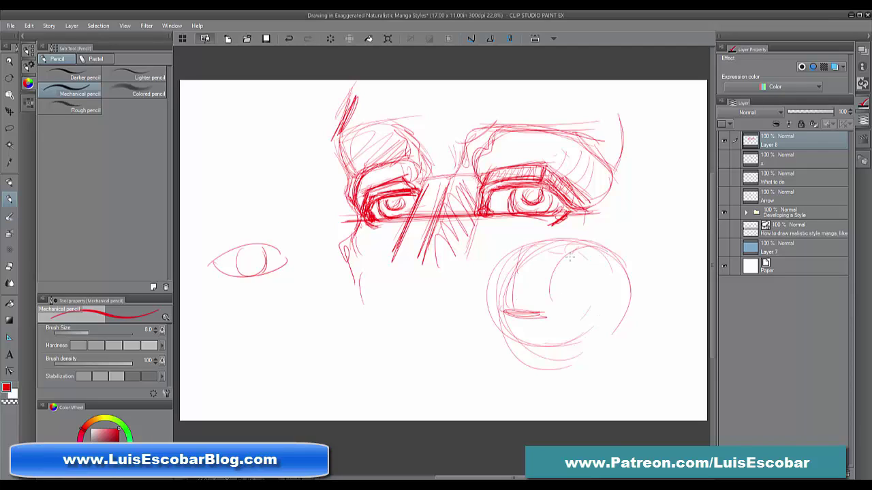
left_click_drag(568, 255, 559, 308)
left_click_drag(504, 312, 570, 314)
left_click_drag(579, 255, 575, 308)
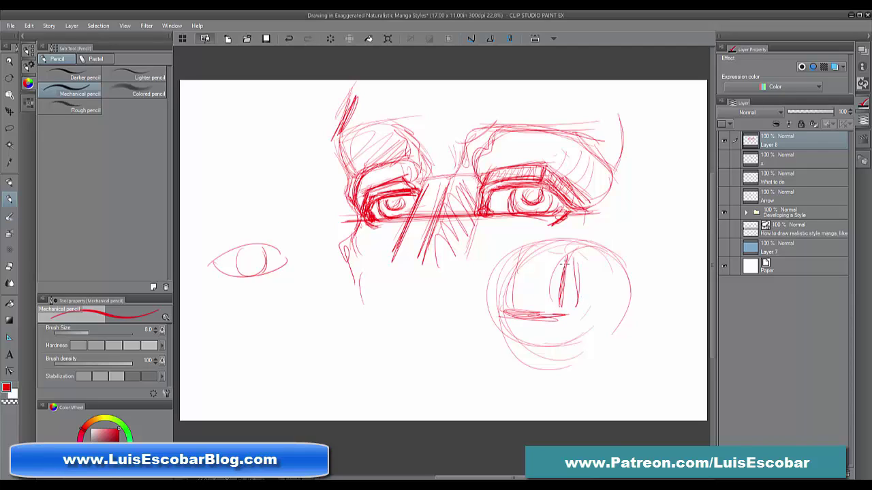
left_click_drag(566, 273, 563, 302)
Mark the small head's far forehead edge, stepped near cheekbone and slanted jaw line
left_click_drag(519, 244, 501, 321)
mouse_move(518, 250)
left_mouse_down()
mouse_move(502, 312)
mouse_move(570, 314)
mouse_move(593, 294)
mouse_move(601, 322)
left_mouse_up()
mouse_move(593, 291)
left_mouse_down()
mouse_move(603, 324)
mouse_move(554, 381)
left_mouse_up()
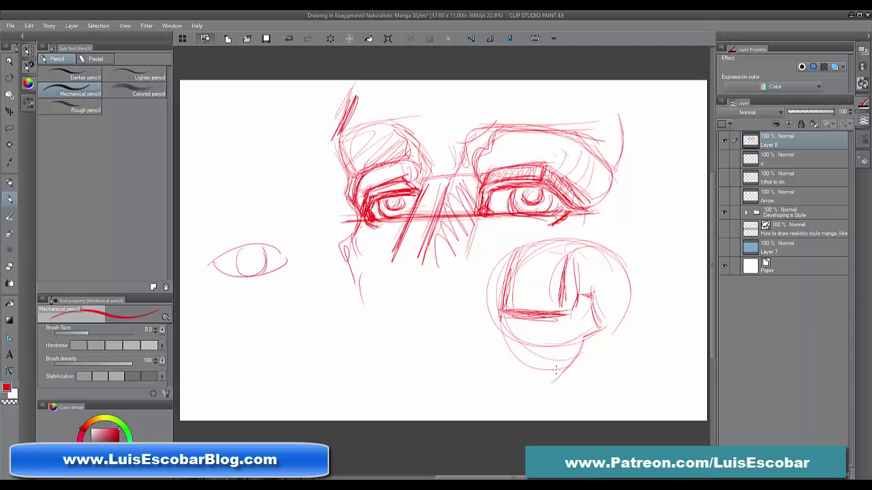
left_click_drag(582, 345, 551, 383)
Reinforce the small head's cranium outline and add a curved side plane behind the temple
mouse_move(497, 305)
left_mouse_down()
mouse_move(494, 259)
mouse_move(510, 247)
mouse_move(591, 239)
mouse_move(624, 280)
left_mouse_up()
left_click_drag(586, 248, 617, 316)
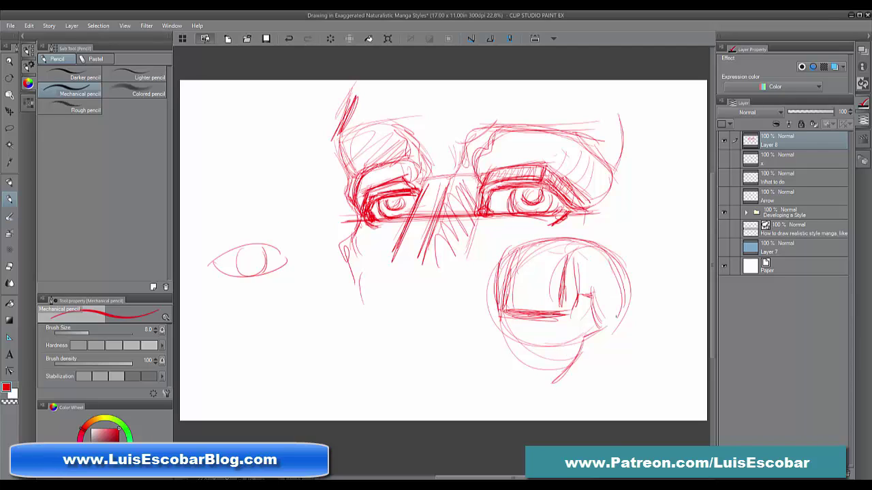
mouse_move(624, 260)
left_mouse_down()
mouse_move(619, 298)
mouse_move(597, 254)
left_mouse_up()
mouse_move(585, 285)
left_mouse_down()
mouse_move(610, 248)
mouse_move(538, 238)
mouse_move(497, 280)
mouse_move(510, 311)
left_mouse_up()
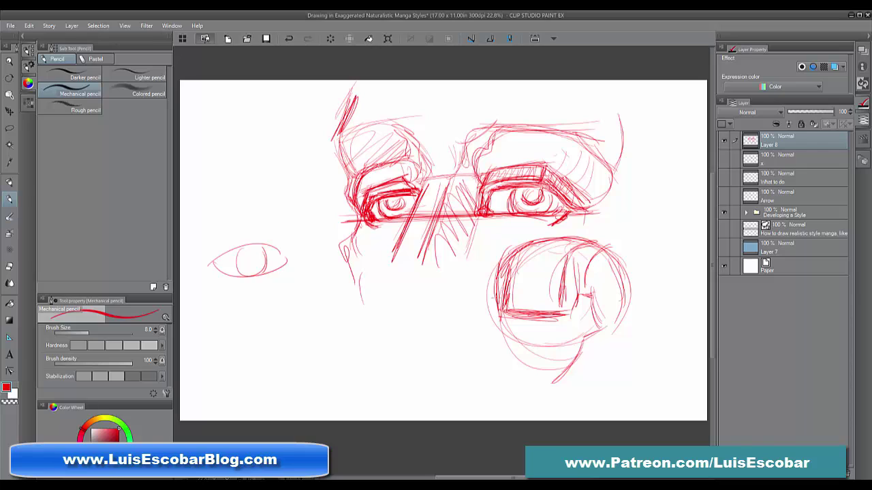
Draw the small head's far cheek and jaw contour, with a vertical center line down the lower face
left_click_drag(496, 277, 489, 336)
left_click_drag(492, 302, 496, 376)
mouse_move(496, 337)
left_mouse_down()
mouse_move(498, 384)
mouse_move(513, 393)
left_mouse_up()
left_click_drag(526, 329, 524, 387)
left_click_drag(495, 341, 515, 394)
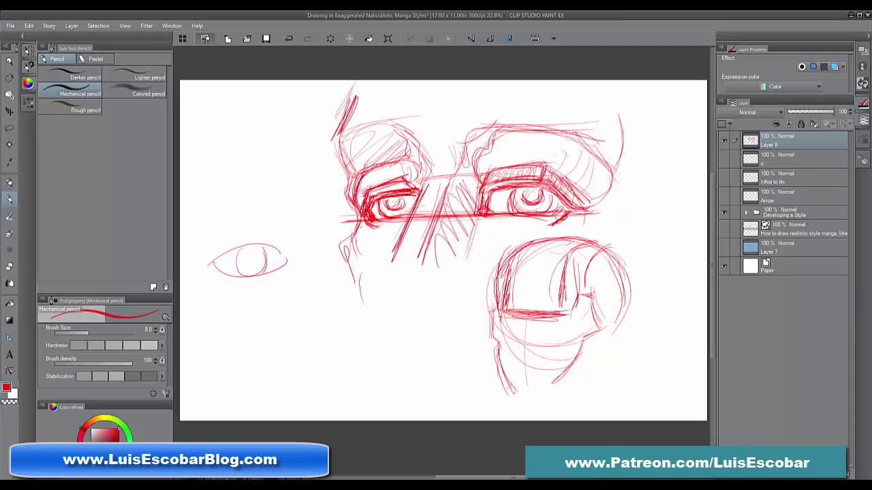
Darken both jaw sides of the small head and close them with a flat chin line
mouse_move(507, 364)
left_mouse_down()
mouse_move(513, 389)
mouse_move(549, 387)
left_mouse_up()
mouse_move(587, 342)
left_mouse_down()
mouse_move(548, 387)
mouse_move(563, 378)
left_mouse_up()
mouse_move(582, 342)
left_mouse_down()
mouse_move(549, 394)
mouse_move(539, 389)
left_mouse_up()
mouse_move(538, 388)
left_mouse_down()
mouse_move(500, 385)
mouse_move(515, 392)
left_mouse_up()
mouse_move(494, 348)
left_mouse_down()
mouse_move(495, 371)
mouse_move(514, 387)
left_mouse_up()
left_click_drag(515, 389, 535, 389)
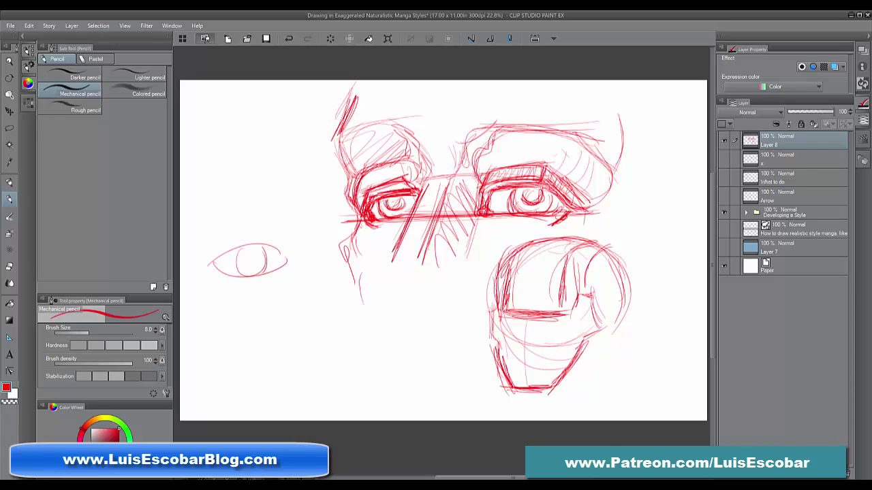
Add the ear area and rear jaw plane, and box in the chin's underside on the small head
left_click_drag(596, 300, 609, 331)
left_click_drag(614, 307, 601, 369)
mouse_move(605, 332)
left_mouse_down()
mouse_move(601, 366)
mouse_move(585, 368)
mouse_move(564, 397)
left_mouse_up()
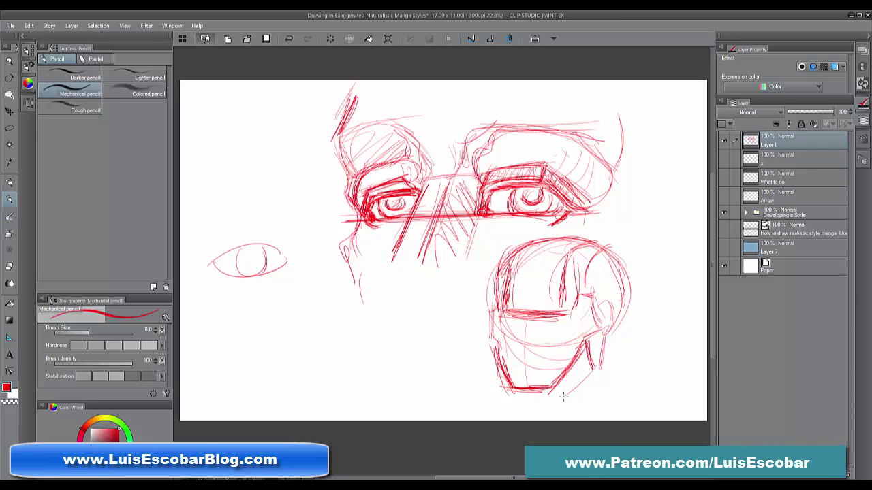
left_click_drag(596, 372, 547, 406)
mouse_move(554, 389)
left_mouse_down()
mouse_move(545, 402)
mouse_move(587, 379)
left_mouse_up()
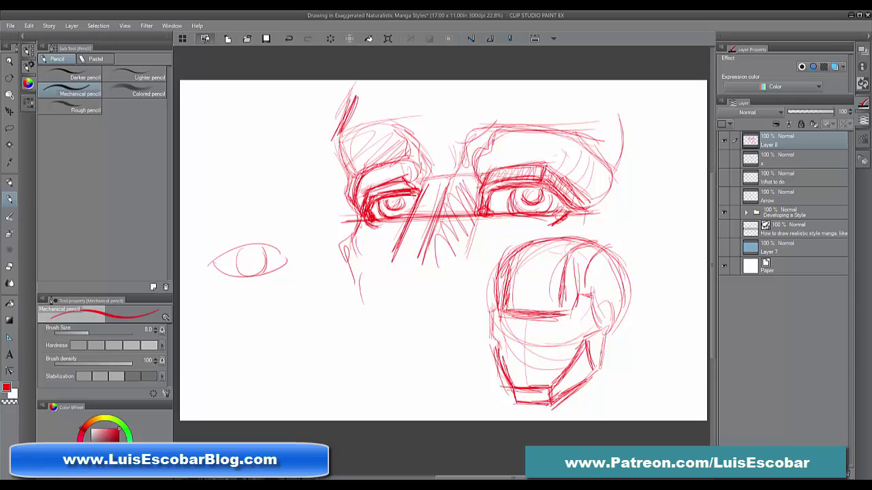
Darken the small head's cheekbone corners, ear shape and rear jaw edge down to the chin
mouse_move(501, 290)
left_mouse_down()
mouse_move(487, 335)
mouse_move(500, 339)
mouse_move(514, 387)
left_mouse_up()
left_click_drag(595, 300, 581, 342)
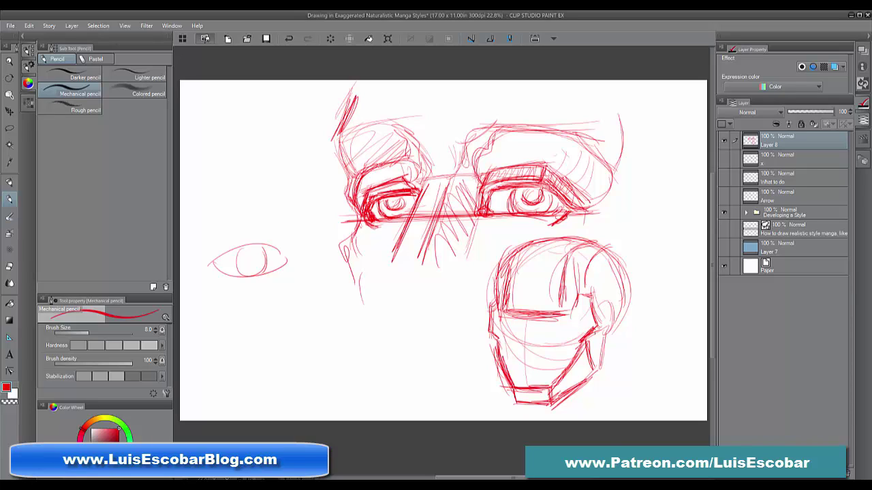
left_click_drag(604, 315, 597, 362)
left_click_drag(602, 347, 588, 369)
left_click_drag(590, 372, 556, 404)
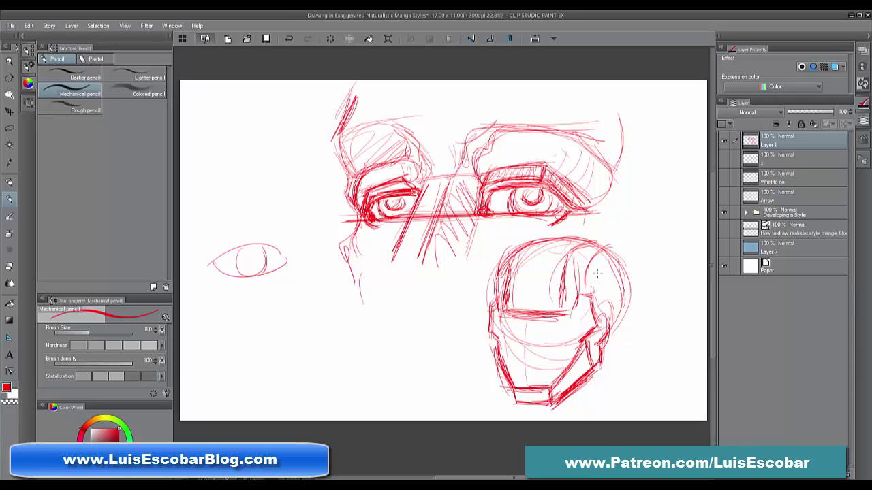
Build up the rounded back of the small head's skull and the curved side plane in front of it
mouse_move(582, 285)
left_mouse_down()
mouse_move(599, 245)
mouse_move(609, 248)
mouse_move(601, 252)
mouse_move(608, 247)
mouse_move(630, 273)
mouse_move(634, 333)
left_mouse_up()
left_click_drag(632, 280, 627, 323)
left_click_drag(627, 301, 610, 340)
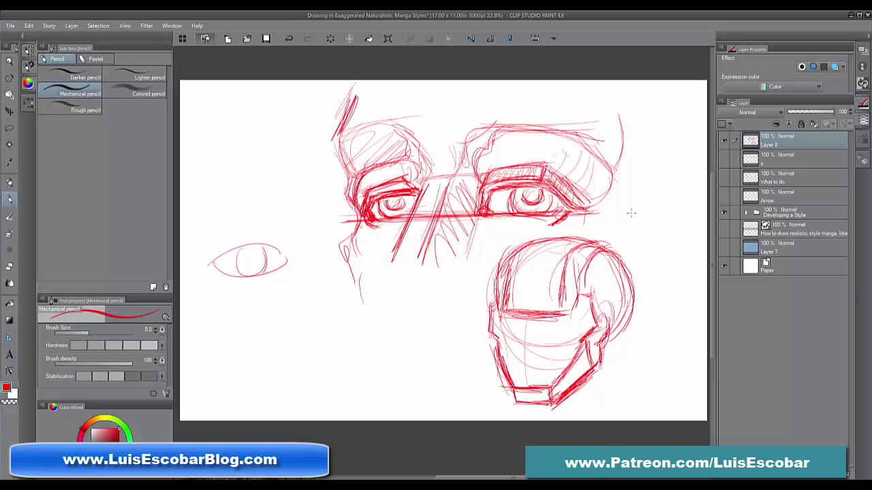
left_click_drag(596, 280, 607, 315)
left_click_drag(600, 278, 608, 322)
left_click_drag(595, 280, 610, 313)
mouse_move(598, 282)
left_mouse_down()
mouse_move(612, 259)
mouse_move(624, 257)
mouse_move(633, 291)
mouse_move(609, 338)
left_mouse_up()
mouse_move(633, 299)
left_mouse_down()
mouse_move(606, 349)
mouse_move(598, 349)
left_mouse_up()
Darken the small head's temple edge, cranium top and far forehead contour
mouse_move(557, 304)
left_mouse_down()
mouse_move(563, 257)
mouse_move(557, 310)
mouse_move(565, 254)
mouse_move(590, 239)
left_mouse_up()
mouse_move(567, 250)
left_mouse_down()
mouse_move(593, 237)
mouse_move(603, 248)
mouse_move(537, 236)
mouse_move(503, 256)
mouse_move(504, 306)
left_mouse_up()
mouse_move(511, 263)
left_mouse_down()
mouse_move(505, 304)
mouse_move(492, 293)
mouse_move(495, 277)
left_mouse_up()
left_click_drag(497, 263, 491, 304)
left_click_drag(500, 264, 491, 296)
left_click_drag(520, 244, 500, 270)
Strengthen the small head's brow line, its step up to the near temple and the far cheek contour
mouse_move(504, 297)
left_mouse_down()
mouse_move(499, 313)
mouse_move(574, 312)
left_mouse_up()
mouse_move(572, 313)
left_mouse_down()
mouse_move(568, 267)
mouse_move(570, 308)
mouse_move(566, 297)
mouse_move(589, 294)
left_mouse_up()
mouse_move(588, 296)
left_mouse_down()
mouse_move(592, 343)
mouse_move(569, 356)
left_mouse_up()
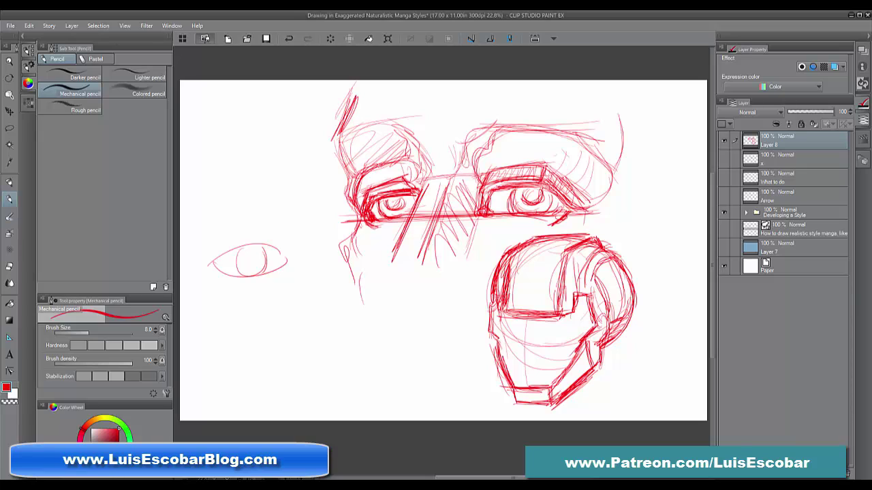
left_click_drag(492, 301, 503, 372)
left_click_drag(501, 314, 572, 314)
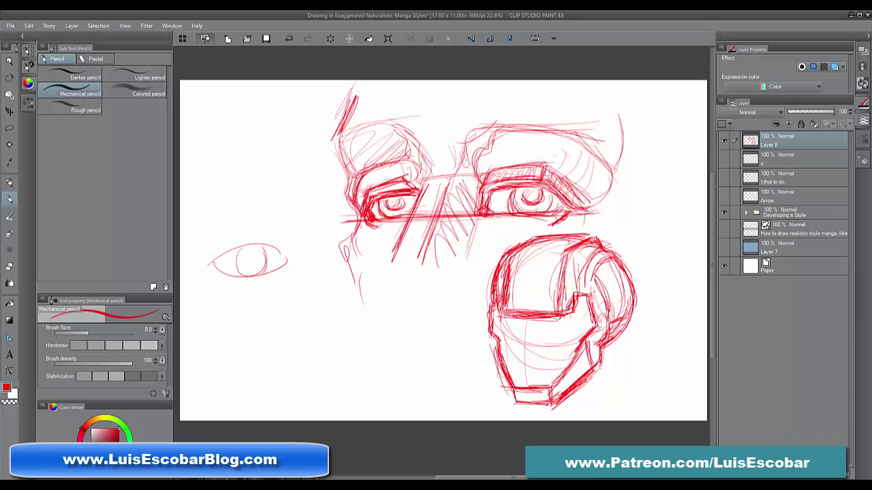
Darken the small head's temple plane and the jaw corner below the ear
mouse_move(567, 267)
left_mouse_down()
mouse_move(576, 289)
mouse_move(600, 254)
mouse_move(595, 237)
mouse_move(628, 316)
left_mouse_up()
mouse_move(629, 282)
left_mouse_down()
mouse_move(592, 342)
mouse_move(585, 372)
left_mouse_up()
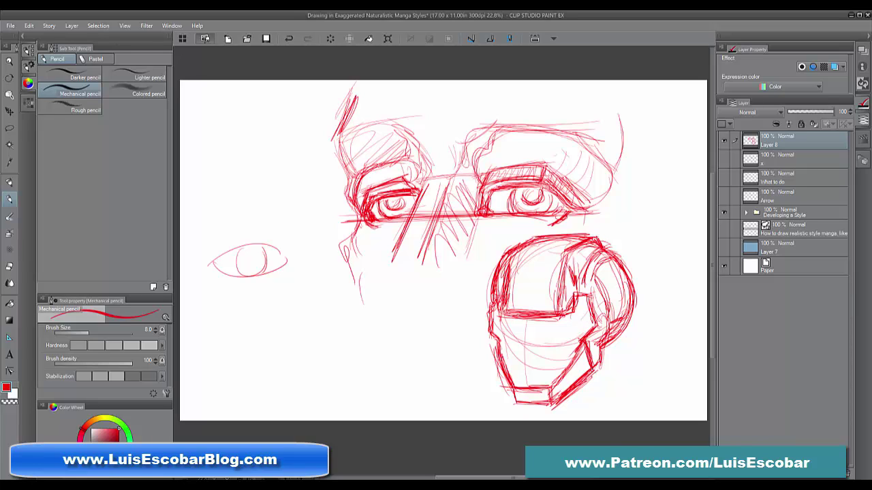
left_click_drag(601, 338, 596, 350)
left_click_drag(609, 312, 590, 347)
Create a new raster layer and hide the Layer 8 sketch
left_click(753, 473)
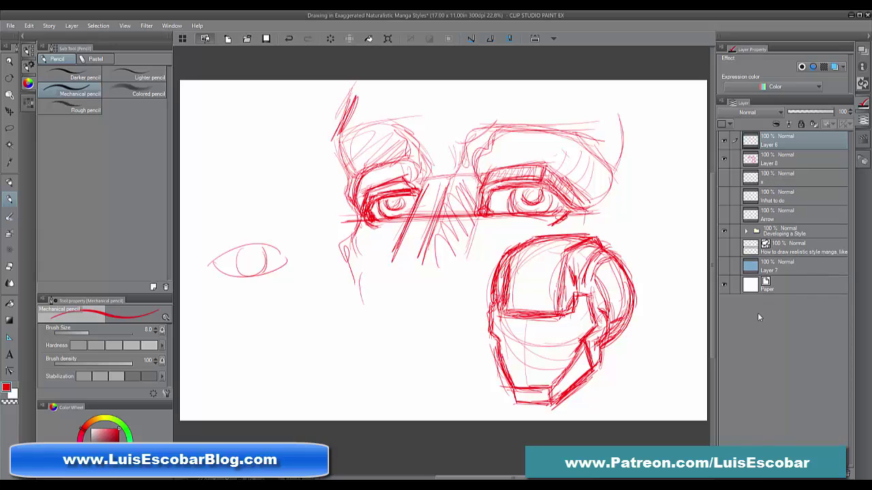
left_click(724, 160)
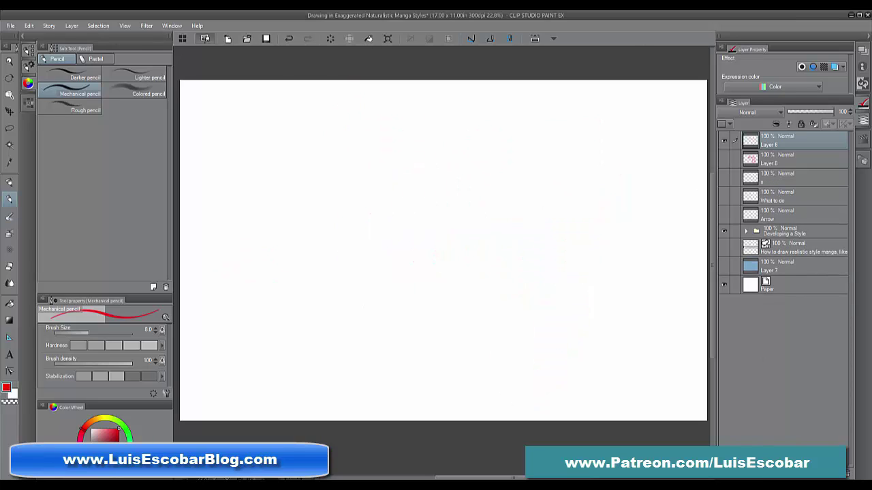
Block in a large three-quarter head shape with light strokes for the face side, skull top, back and jaw
left_click_drag(346, 165, 398, 140)
left_click_drag(347, 162, 410, 131)
left_click_drag(348, 184, 355, 303)
left_click_drag(366, 318, 394, 356)
left_click_drag(368, 127, 542, 143)
mouse_move(376, 129)
left_mouse_down()
mouse_move(542, 143)
mouse_move(457, 134)
mouse_move(576, 155)
left_mouse_up()
mouse_move(563, 139)
left_mouse_down()
mouse_move(570, 176)
mouse_move(460, 354)
left_mouse_up()
left_click_drag(577, 242, 407, 376)
left_click_drag(339, 144, 384, 378)
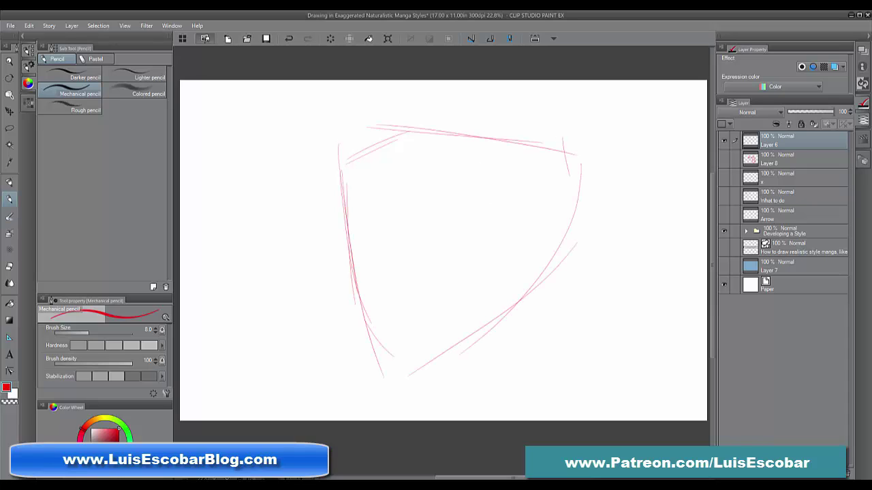
Draw the head's slanted temple plane lines and a tilted brow guideline across the face
left_click_drag(433, 153, 472, 262)
left_click_drag(455, 141, 488, 297)
left_click_drag(460, 179, 477, 272)
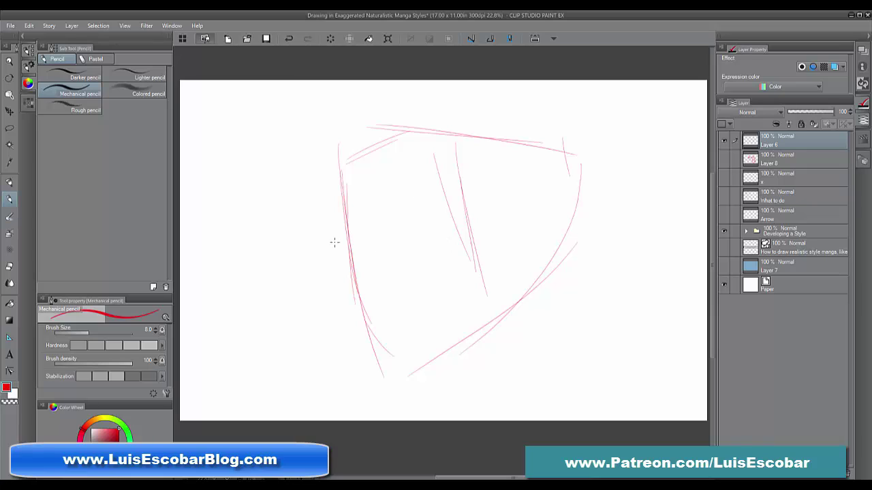
left_click_drag(350, 237, 444, 201)
left_click_drag(337, 247, 463, 198)
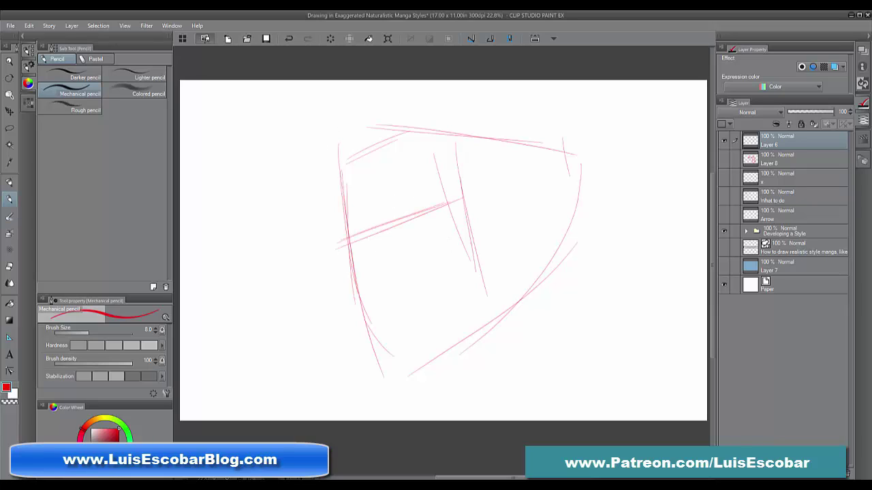
Build the brow ridge as a tilted band with short plane strokes, and shape the forehead's sides above it
left_click_drag(339, 164, 334, 219)
mouse_move(339, 185)
left_mouse_down()
mouse_move(325, 226)
mouse_move(344, 242)
mouse_move(427, 187)
left_mouse_up()
left_click_drag(307, 235, 445, 172)
left_click_drag(319, 233, 438, 177)
mouse_move(407, 132)
left_mouse_down()
mouse_move(431, 174)
mouse_move(435, 167)
mouse_move(477, 199)
left_mouse_up()
left_click_drag(447, 173, 466, 193)
mouse_move(362, 213)
left_mouse_down()
mouse_move(370, 233)
mouse_move(393, 211)
mouse_move(379, 261)
left_mouse_up()
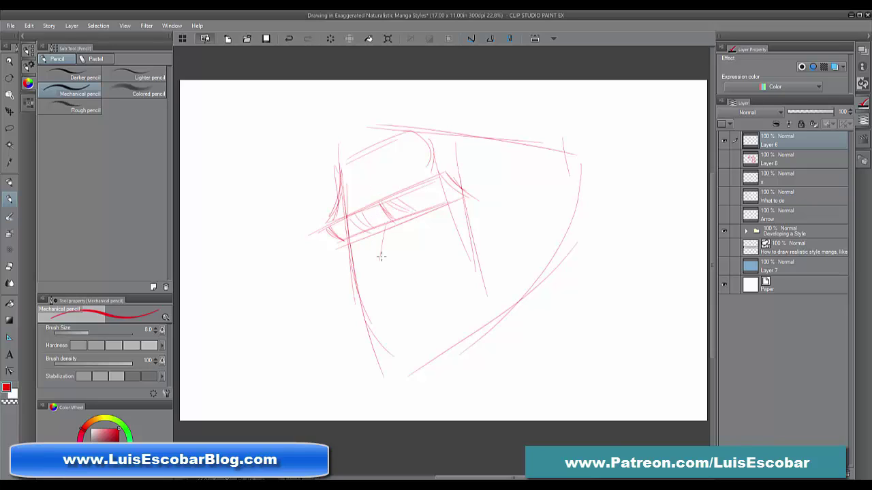
Sketch a wedge-shaped nose below the brow band, with its bridge planes, tip and near nostril wing
mouse_move(388, 220)
left_mouse_down()
mouse_move(379, 275)
mouse_move(364, 276)
left_mouse_up()
mouse_move(367, 232)
left_mouse_down()
mouse_move(361, 272)
mouse_move(363, 264)
left_mouse_up()
mouse_move(370, 230)
left_mouse_down()
mouse_move(358, 280)
mouse_move(377, 266)
mouse_move(373, 288)
mouse_move(403, 276)
left_mouse_up()
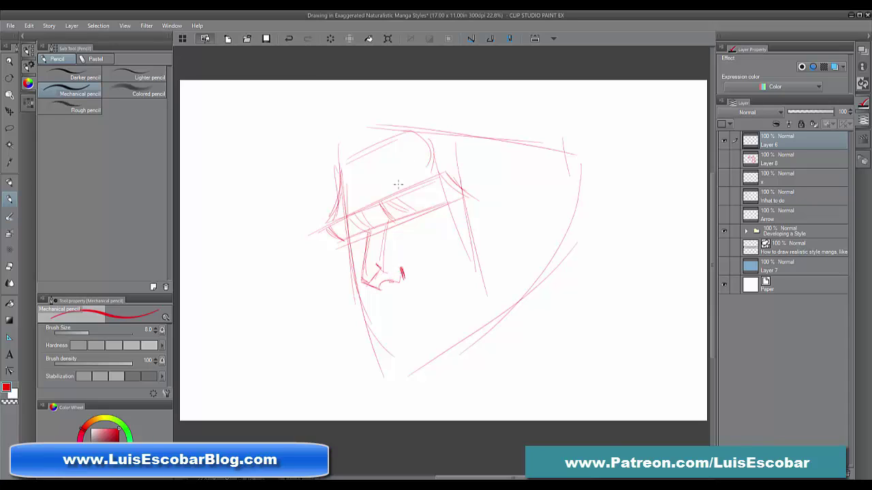
Draw both eyes under the brow band and contour the far cheek down toward the chin
mouse_move(389, 207)
left_mouse_down()
mouse_move(404, 215)
mouse_move(405, 228)
mouse_move(409, 209)
mouse_move(441, 204)
left_mouse_up()
mouse_move(404, 227)
left_mouse_down()
mouse_move(427, 206)
mouse_move(438, 212)
mouse_move(417, 215)
mouse_move(407, 229)
mouse_move(404, 211)
mouse_move(427, 202)
mouse_move(443, 208)
mouse_move(429, 225)
mouse_move(435, 220)
left_mouse_up()
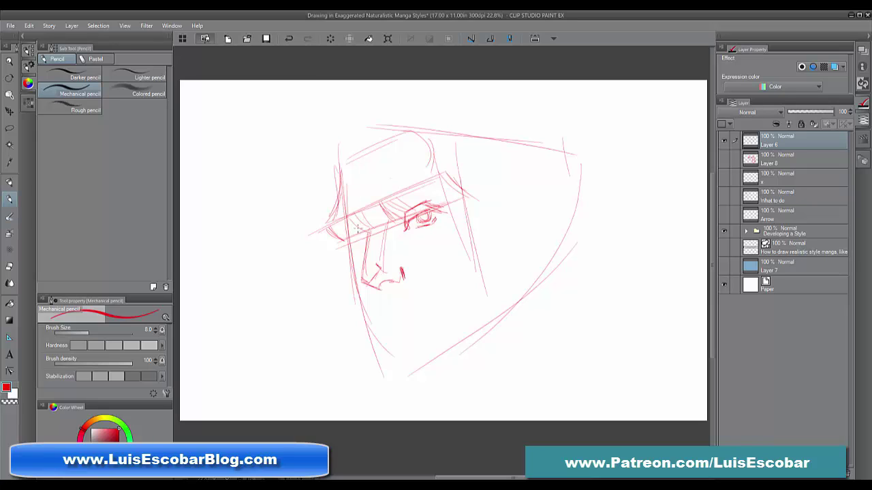
mouse_move(342, 238)
left_mouse_down()
mouse_move(363, 233)
mouse_move(344, 233)
mouse_move(341, 249)
mouse_move(360, 243)
mouse_move(349, 243)
mouse_move(357, 236)
mouse_move(338, 280)
mouse_move(367, 326)
left_mouse_up()
left_click_drag(349, 286, 392, 361)
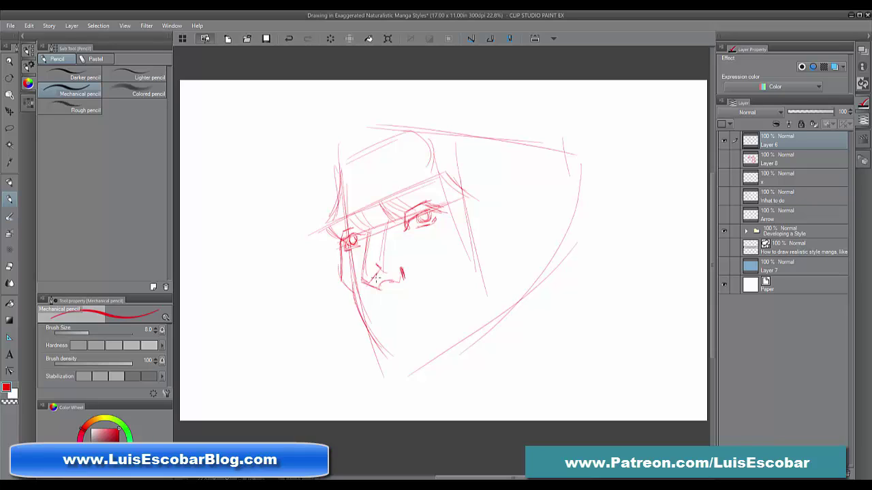
Darken the nose's underside and draw the near temple edge, cheekbone corner and cheek plane line
mouse_move(365, 282)
left_mouse_down()
mouse_move(380, 289)
mouse_move(402, 275)
mouse_move(385, 270)
mouse_move(400, 273)
mouse_move(395, 260)
left_mouse_up()
mouse_move(464, 191)
left_mouse_down()
mouse_move(467, 246)
mouse_move(443, 270)
mouse_move(469, 254)
left_mouse_up()
left_click_drag(466, 215, 468, 256)
mouse_move(469, 252)
left_mouse_down()
mouse_move(441, 267)
mouse_move(444, 315)
left_mouse_up()
left_click_drag(435, 257, 443, 320)
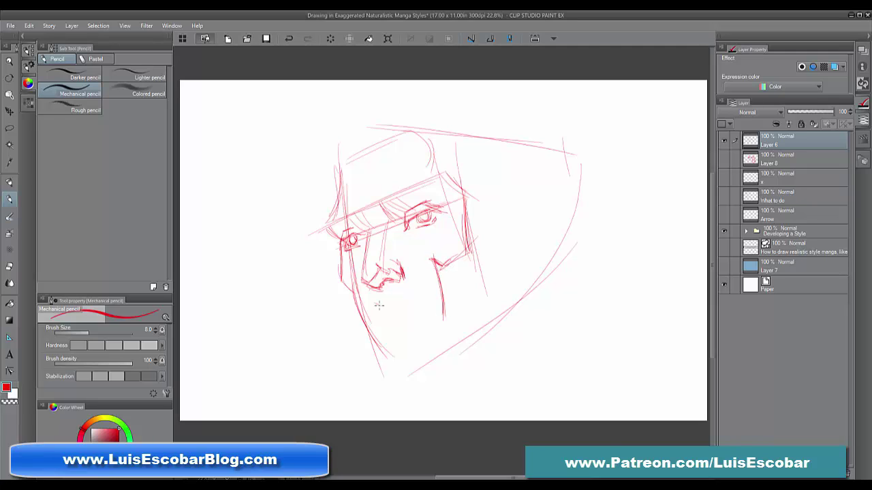
Sketch the lips below the nose and define the chin with its base line
mouse_move(378, 304)
left_mouse_down()
mouse_move(411, 298)
mouse_move(401, 311)
mouse_move(375, 315)
mouse_move(417, 324)
mouse_move(379, 351)
mouse_move(385, 371)
mouse_move(431, 351)
left_mouse_up()
left_click_drag(391, 339, 398, 354)
left_click_drag(388, 371, 437, 350)
Draw the rear jaw planes down from the ear area and strengthen the jaw line to the chin
left_click_drag(481, 272, 497, 295)
left_click_drag(470, 258, 495, 307)
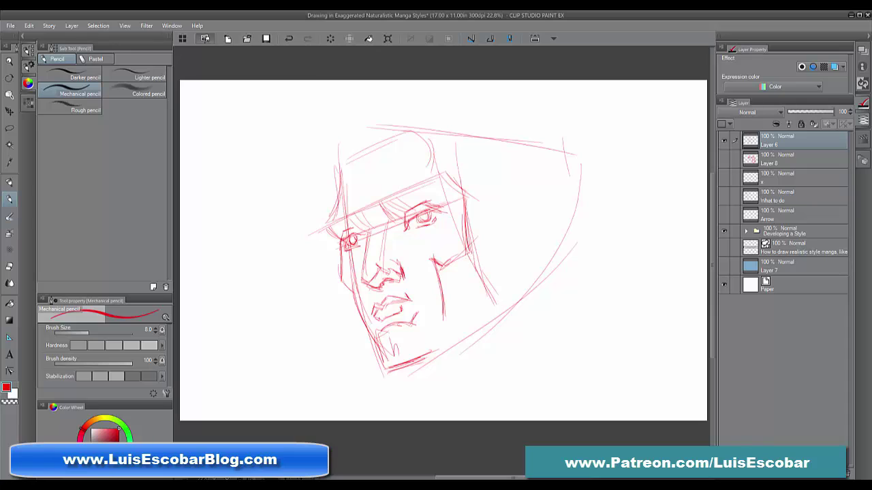
mouse_move(487, 198)
left_mouse_down()
mouse_move(511, 283)
mouse_move(505, 293)
left_mouse_up()
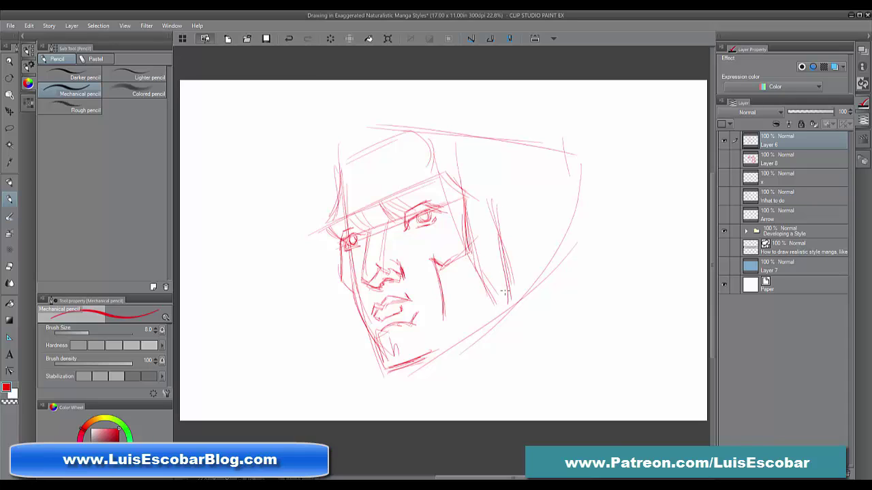
left_click_drag(475, 255, 489, 316)
mouse_move(504, 286)
left_mouse_down()
mouse_move(500, 317)
mouse_move(427, 349)
left_mouse_up()
mouse_move(500, 312)
left_mouse_down()
mouse_move(407, 366)
mouse_move(451, 368)
left_mouse_up()
left_click_drag(392, 369, 492, 308)
left_click_drag(453, 333, 502, 300)
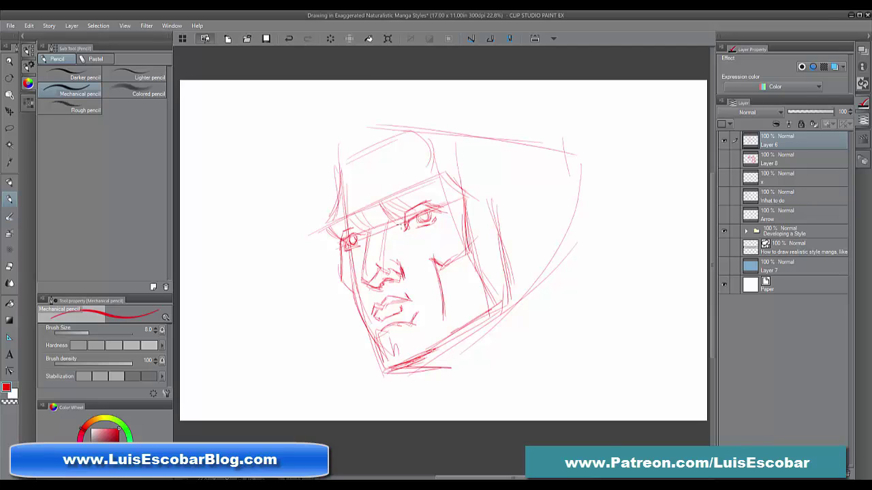
Reinforce the near eye's socket and brow, and darken the forehead's top edge
mouse_move(402, 216)
left_mouse_down()
mouse_move(395, 264)
mouse_move(398, 231)
mouse_move(449, 192)
mouse_move(439, 212)
mouse_move(448, 192)
left_mouse_up()
mouse_move(394, 216)
left_mouse_down()
mouse_move(448, 190)
mouse_move(436, 198)
mouse_move(425, 181)
mouse_move(454, 173)
left_mouse_up()
left_click_drag(334, 178, 425, 127)
Draw the near temple line back to the ear and sketch the ear with its inner contours
mouse_move(427, 141)
left_mouse_down()
mouse_move(426, 163)
mouse_move(476, 198)
left_mouse_up()
mouse_move(444, 141)
left_mouse_down()
mouse_move(481, 204)
mouse_move(457, 164)
left_mouse_up()
mouse_move(458, 161)
left_mouse_down()
mouse_move(486, 203)
mouse_move(514, 204)
mouse_move(515, 185)
mouse_move(529, 219)
left_mouse_up()
left_click_drag(512, 189, 522, 231)
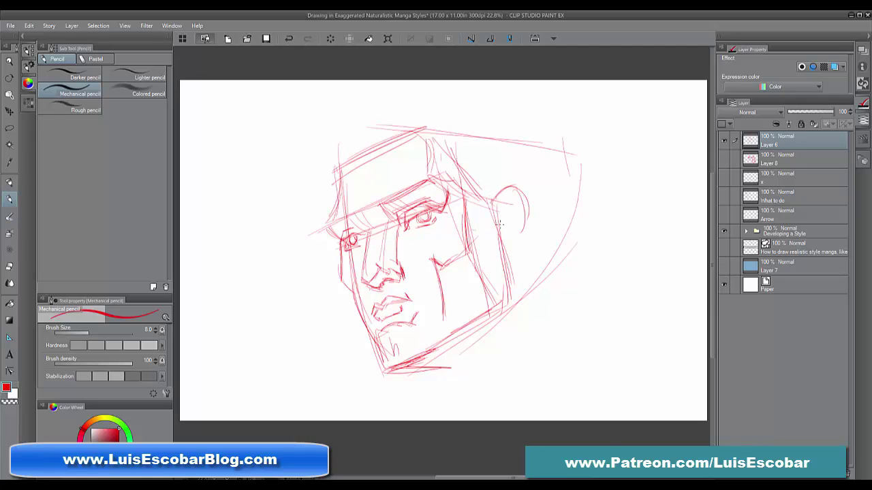
mouse_move(512, 194)
left_mouse_down()
mouse_move(500, 226)
mouse_move(512, 243)
left_mouse_up()
left_click_drag(516, 211, 509, 244)
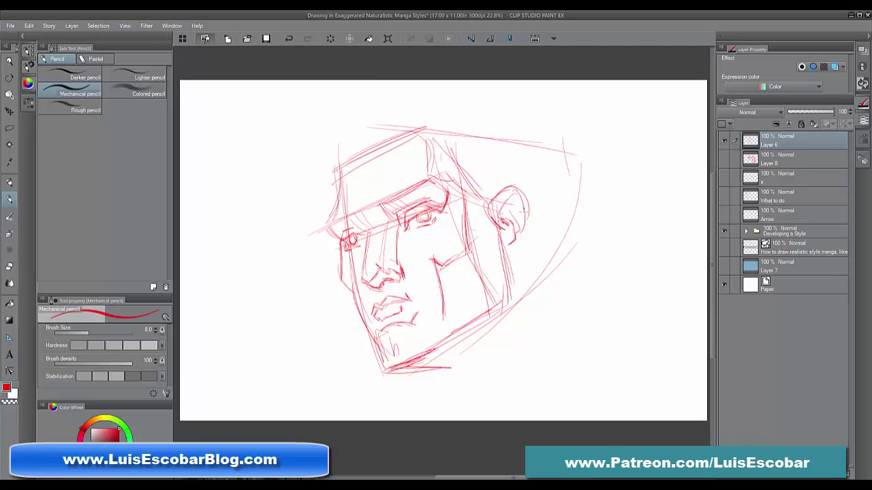
Outline the back of the skull behind the ear, hatch that area, and strengthen the temple line
mouse_move(526, 207)
left_mouse_down()
mouse_move(529, 240)
mouse_move(504, 268)
mouse_move(561, 223)
left_mouse_up()
left_click_drag(513, 271, 553, 239)
left_click_drag(528, 153, 556, 232)
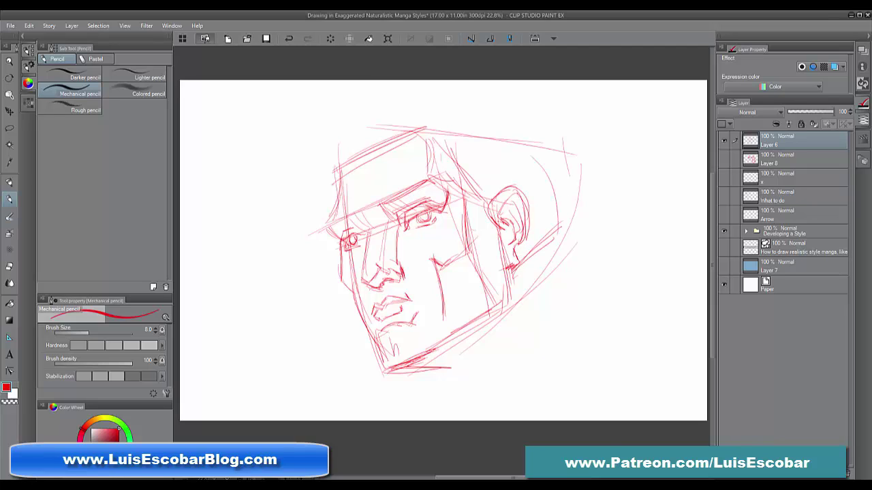
left_click_drag(549, 162, 558, 227)
mouse_move(502, 175)
left_mouse_down()
mouse_move(533, 166)
mouse_move(523, 216)
left_mouse_up()
left_click_drag(543, 184, 522, 202)
mouse_move(546, 167)
left_mouse_down()
mouse_move(520, 192)
mouse_move(530, 203)
left_mouse_up()
mouse_move(555, 198)
left_mouse_down()
mouse_move(526, 222)
mouse_move(530, 235)
left_mouse_up()
left_click_drag(429, 132, 487, 199)
left_click_drag(448, 147, 486, 199)
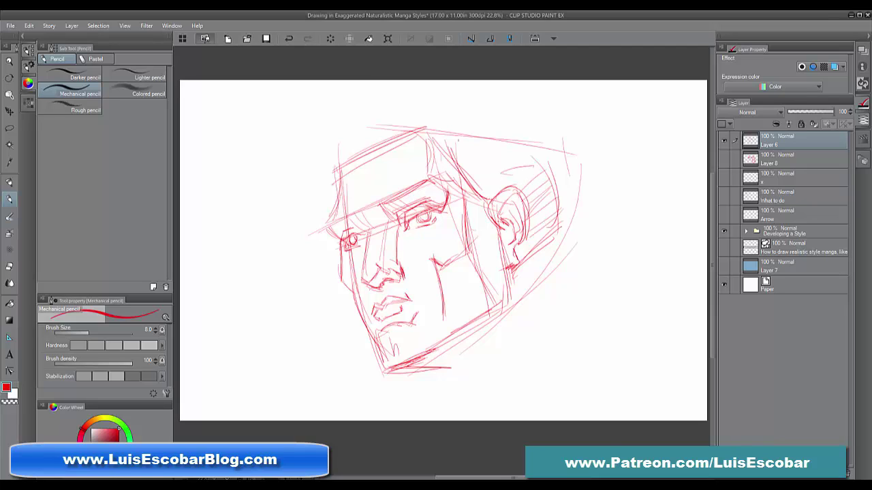
Draw the angled top planes of the head from the forehead back to the rear crown
mouse_move(340, 153)
left_mouse_down()
mouse_move(348, 167)
mouse_move(331, 210)
mouse_move(346, 168)
left_mouse_up()
mouse_move(340, 154)
left_mouse_down()
mouse_move(391, 114)
mouse_move(413, 109)
left_mouse_up()
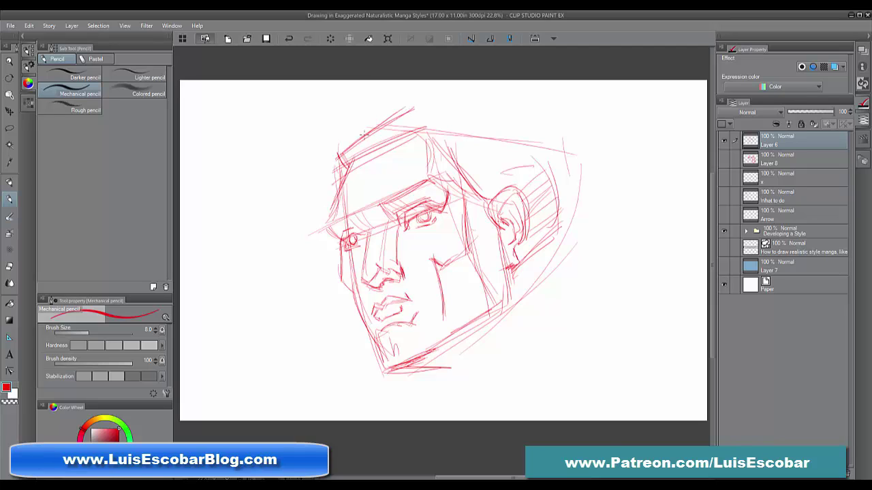
mouse_move(361, 139)
left_mouse_down()
mouse_move(417, 109)
mouse_move(442, 126)
mouse_move(434, 129)
mouse_move(531, 116)
left_mouse_up()
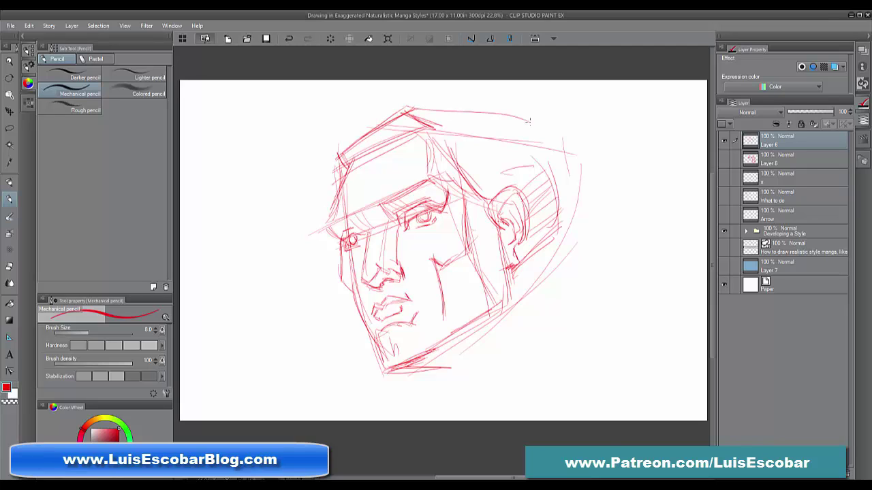
mouse_move(416, 106)
left_mouse_down()
mouse_move(545, 113)
mouse_move(549, 146)
left_mouse_up()
left_click_drag(522, 110, 549, 158)
left_click_drag(524, 112, 543, 166)
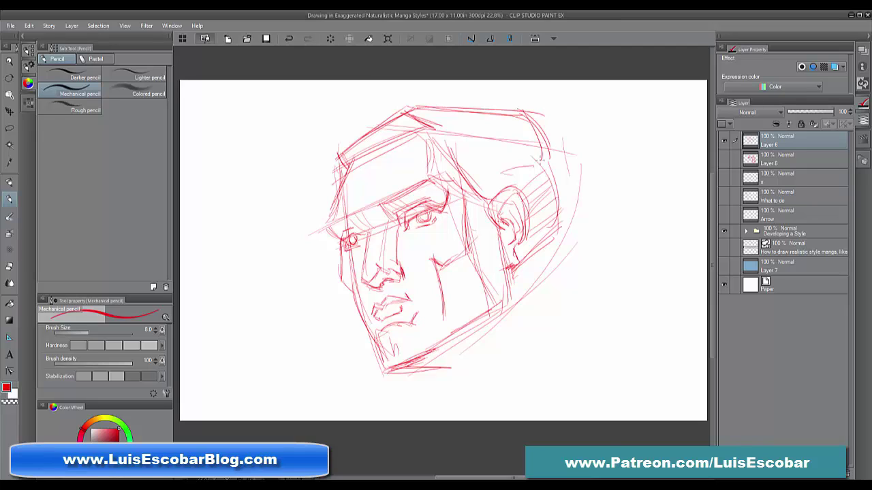
Add the inner plane edge at the rear crown and reinforce the back-of-skull contour
mouse_move(495, 119)
left_mouse_down()
mouse_move(525, 140)
mouse_move(529, 160)
left_mouse_up()
left_click_drag(507, 124, 551, 181)
left_click_drag(549, 159, 563, 229)
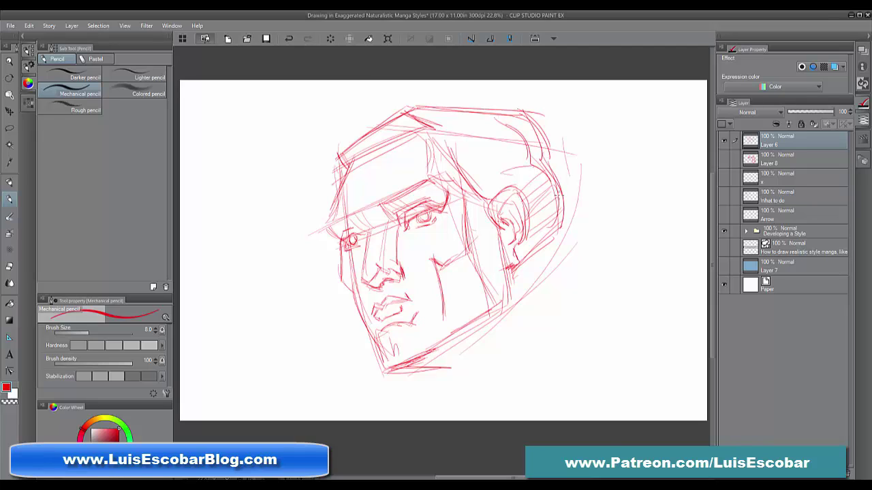
left_click_drag(561, 196, 549, 256)
left_click_drag(557, 211, 546, 248)
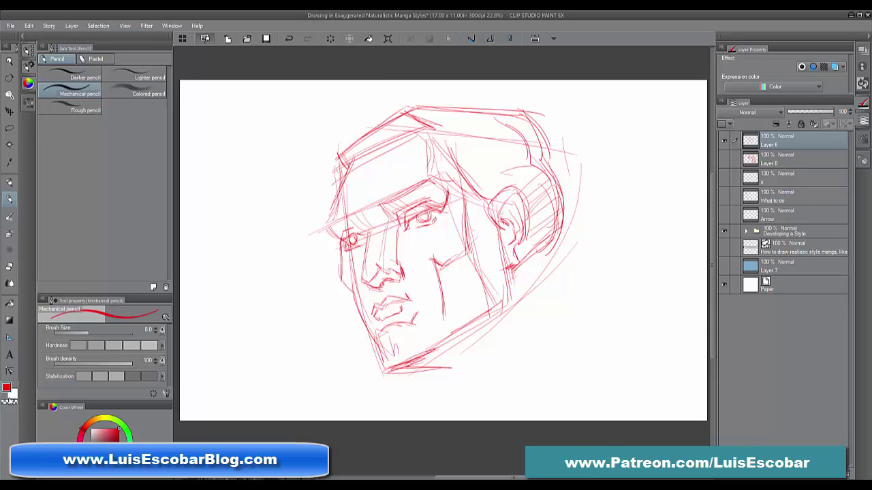
Strengthen both eyes, the side of the nose and the far brow's edge
mouse_move(410, 210)
left_mouse_down()
mouse_move(429, 216)
mouse_move(421, 224)
mouse_move(438, 209)
mouse_move(429, 223)
left_mouse_up()
mouse_move(432, 221)
left_mouse_down()
mouse_move(380, 226)
mouse_move(384, 233)
mouse_move(369, 227)
mouse_move(359, 286)
left_mouse_up()
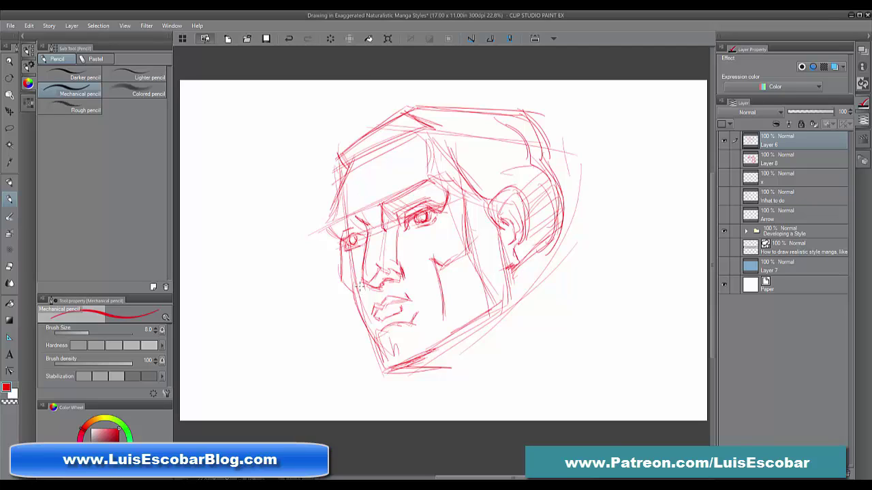
left_click_drag(367, 255, 358, 283)
mouse_move(345, 236)
left_mouse_down()
mouse_move(351, 245)
mouse_move(365, 238)
mouse_move(347, 253)
left_mouse_up()
mouse_move(351, 215)
left_mouse_down()
mouse_move(335, 249)
mouse_move(325, 237)
left_mouse_up()
Define the chin and lower jaw edge, and hatch the plane below the near cheekbone
mouse_move(342, 243)
left_mouse_down()
mouse_move(341, 278)
mouse_move(380, 368)
mouse_move(474, 321)
left_mouse_up()
mouse_move(425, 342)
left_mouse_down()
mouse_move(447, 317)
mouse_move(415, 331)
mouse_move(425, 321)
mouse_move(480, 315)
left_mouse_up()
mouse_move(461, 323)
left_mouse_down()
mouse_move(502, 299)
mouse_move(503, 283)
left_mouse_up()
left_click_drag(494, 299, 500, 278)
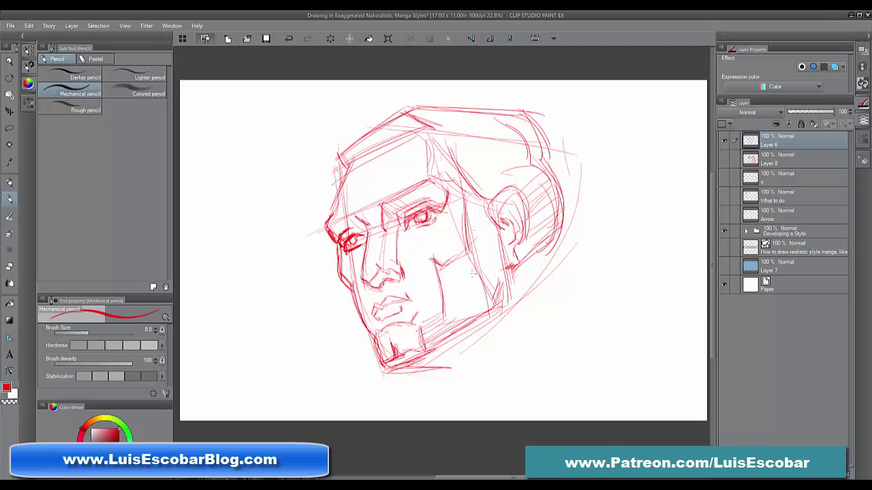
mouse_move(430, 268)
left_mouse_down()
mouse_move(456, 256)
mouse_move(473, 262)
left_mouse_up()
left_click_drag(435, 299, 475, 272)
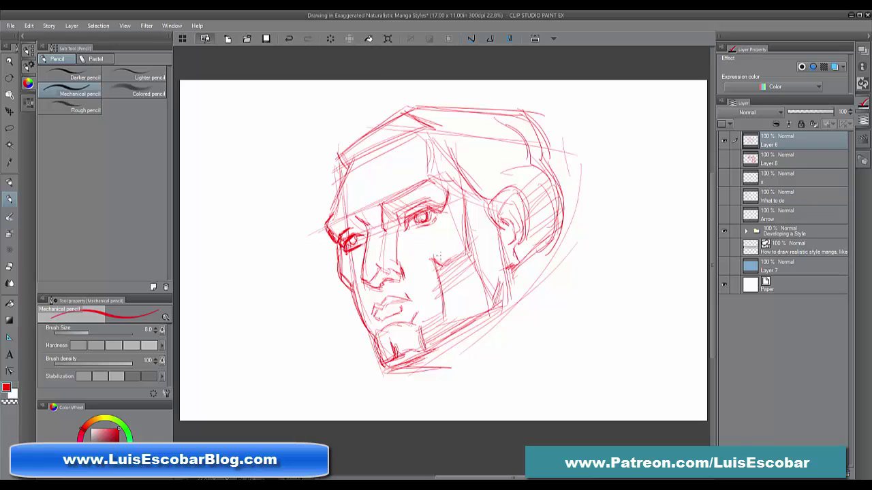
Darken the far cheek contour and the near cheekbone's edge up to the temple
left_click_drag(336, 251, 333, 282)
mouse_move(343, 261)
left_mouse_down()
mouse_move(338, 285)
mouse_move(466, 246)
left_mouse_up()
mouse_move(439, 275)
left_mouse_down()
mouse_move(426, 251)
mouse_move(466, 243)
mouse_move(466, 193)
mouse_move(445, 188)
mouse_move(461, 181)
left_mouse_up()
mouse_move(462, 185)
left_mouse_down()
mouse_move(463, 236)
mouse_move(422, 269)
left_mouse_up()
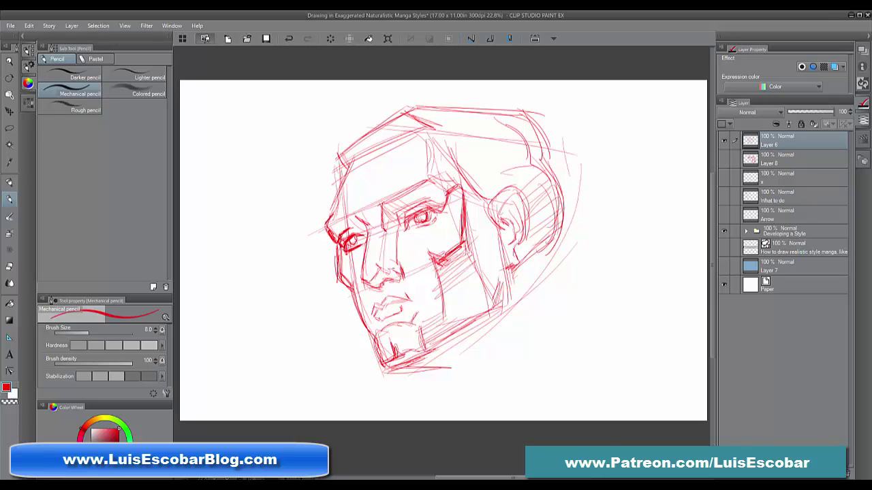
Shade the nose's underside, the upper lip and the area below the lower lip
left_click_drag(339, 275, 358, 301)
mouse_move(372, 271)
left_mouse_down()
mouse_move(379, 285)
mouse_move(388, 275)
mouse_move(399, 286)
left_mouse_up()
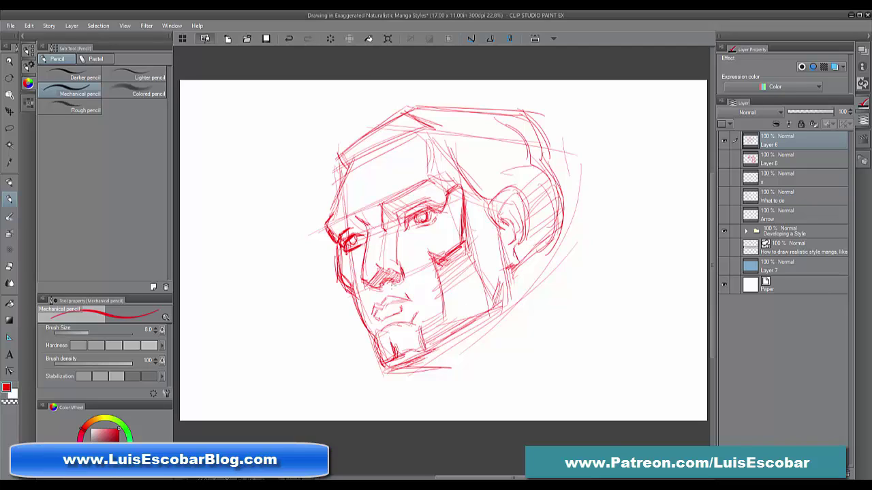
mouse_move(367, 320)
left_mouse_down()
mouse_move(384, 300)
mouse_move(413, 301)
left_mouse_up()
mouse_move(376, 326)
left_mouse_down()
mouse_move(399, 311)
mouse_move(419, 320)
left_mouse_up()
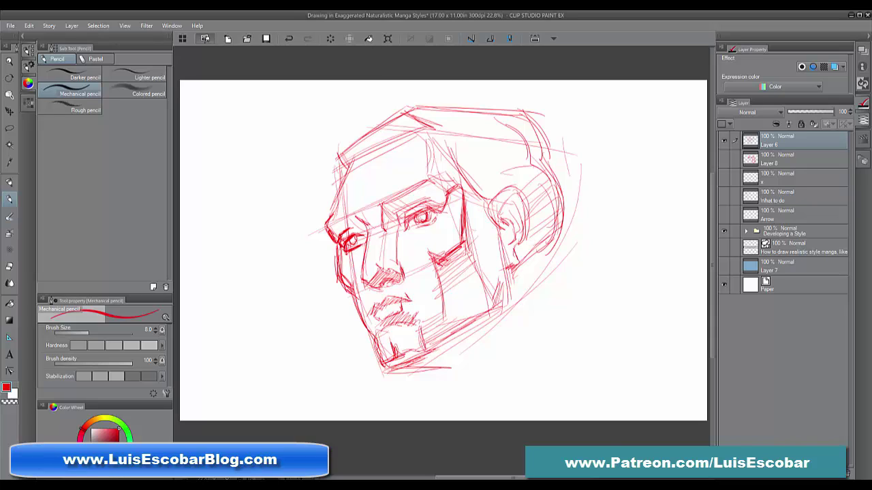
Shade the near eye's inner socket and darken its upper lid and brow
mouse_move(393, 208)
left_mouse_down()
mouse_move(408, 201)
mouse_move(389, 203)
mouse_move(402, 216)
mouse_move(428, 196)
left_mouse_up()
left_click_drag(397, 228, 407, 215)
left_click_drag(403, 226, 424, 209)
left_click_drag(404, 218, 422, 212)
mouse_move(419, 217)
left_mouse_down()
mouse_move(426, 207)
mouse_move(435, 214)
left_mouse_up()
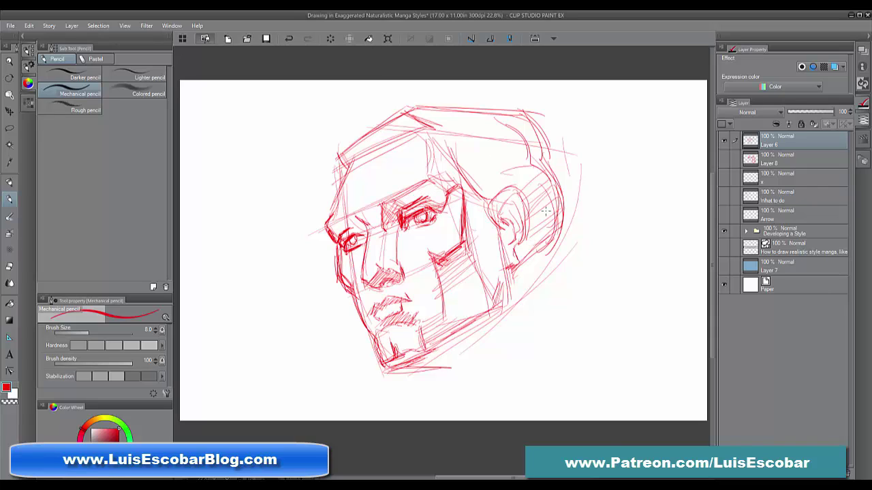
Hatch the underside of the jaw from the chin to the rear jaw corner
left_click_drag(555, 215, 553, 173)
left_click_drag(418, 366, 455, 344)
mouse_move(429, 368)
left_mouse_down()
mouse_move(476, 343)
mouse_move(443, 335)
left_mouse_up()
left_click_drag(428, 373, 471, 322)
left_click_drag(447, 365, 489, 312)
left_click_drag(463, 358, 500, 305)
left_click_drag(494, 317, 498, 304)
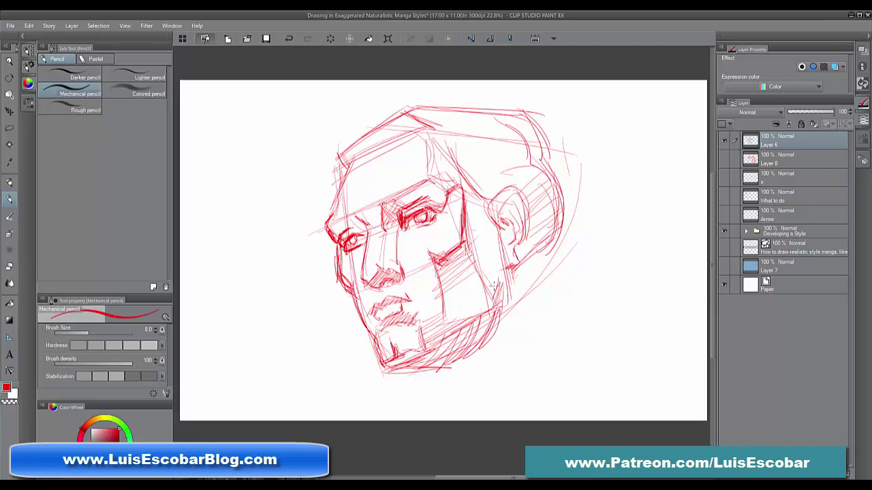
Reinforce the near brow's outer corner, the far jaw contour and the lips
mouse_move(428, 208)
left_mouse_down()
mouse_move(444, 189)
mouse_move(440, 168)
left_mouse_up()
left_click_drag(351, 294, 375, 347)
left_click_drag(378, 306, 412, 294)
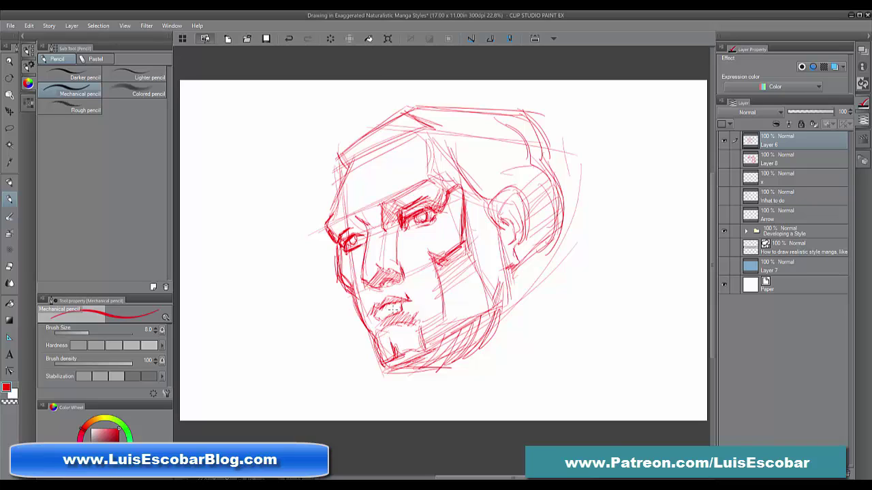
On a new layer with the head sketch hidden, rough in the upper contours of a curved limb form
left_click(724, 139)
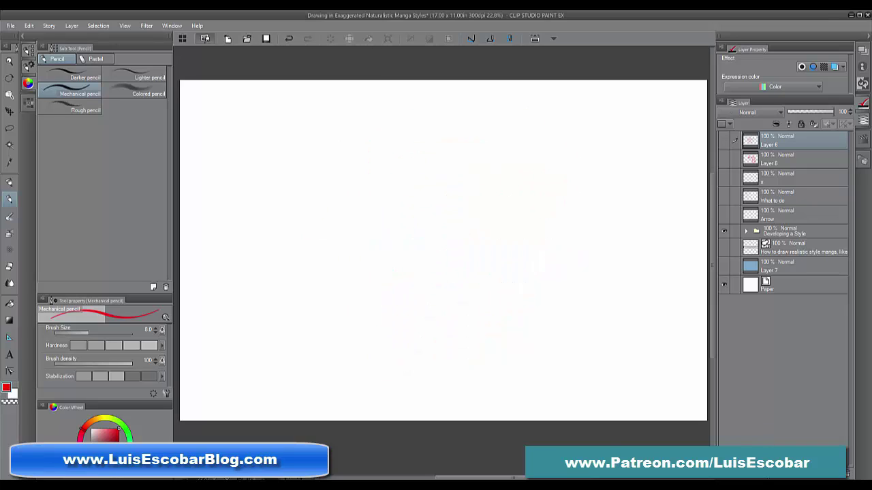
key("ctrl+shift+n")
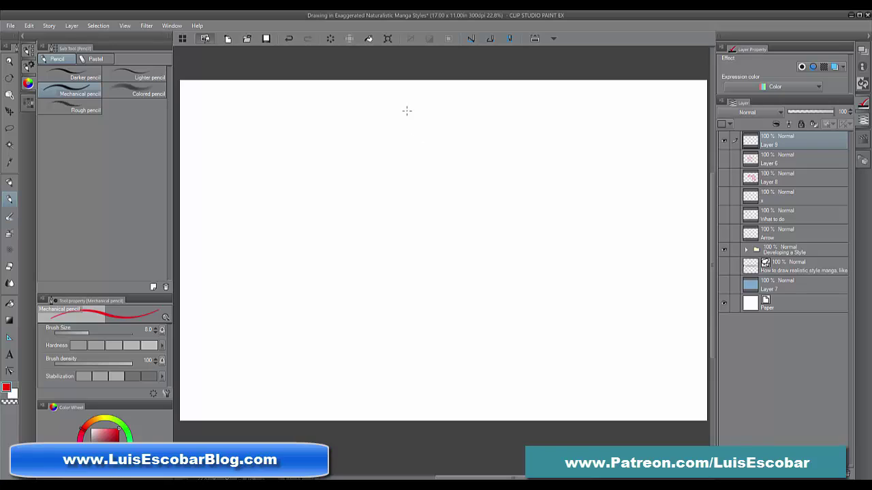
left_click_drag(383, 126, 391, 176)
left_click_drag(385, 146, 393, 183)
mouse_move(376, 131)
left_mouse_down()
mouse_move(414, 111)
mouse_move(441, 150)
mouse_move(435, 143)
mouse_move(426, 171)
left_mouse_up()
mouse_move(441, 135)
left_mouse_down()
mouse_move(406, 230)
mouse_move(414, 218)
left_mouse_up()
left_click_drag(383, 142, 370, 209)
left_click_drag(374, 156, 357, 241)
mouse_move(360, 222)
left_mouse_down()
mouse_move(382, 314)
mouse_move(364, 257)
left_mouse_up()
left_click_drag(367, 259, 402, 337)
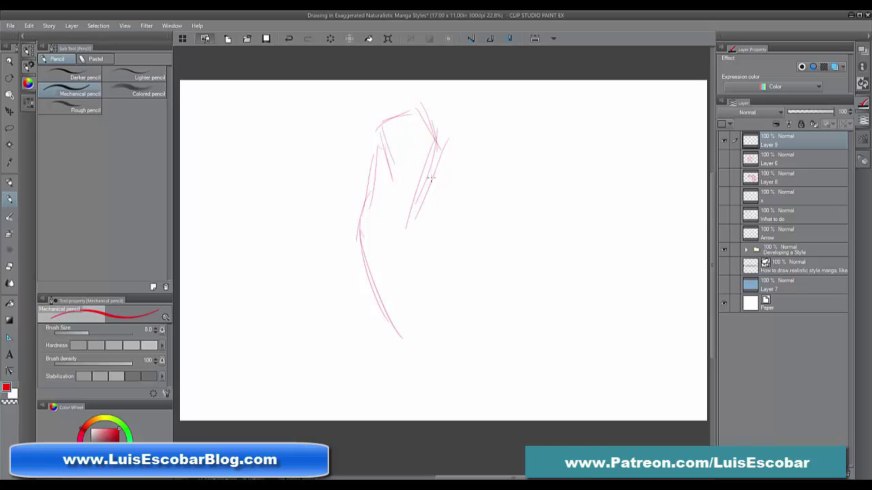
Complete the limb's long S-curved contours down to a rounded lower end and restate both sides
left_click_drag(433, 171, 428, 318)
left_click_drag(407, 235, 428, 380)
left_click_drag(427, 336, 427, 392)
left_click_drag(393, 325, 399, 388)
mouse_move(398, 350)
left_mouse_down()
mouse_move(407, 406)
mouse_move(424, 378)
left_mouse_up()
left_click_drag(413, 376, 410, 227)
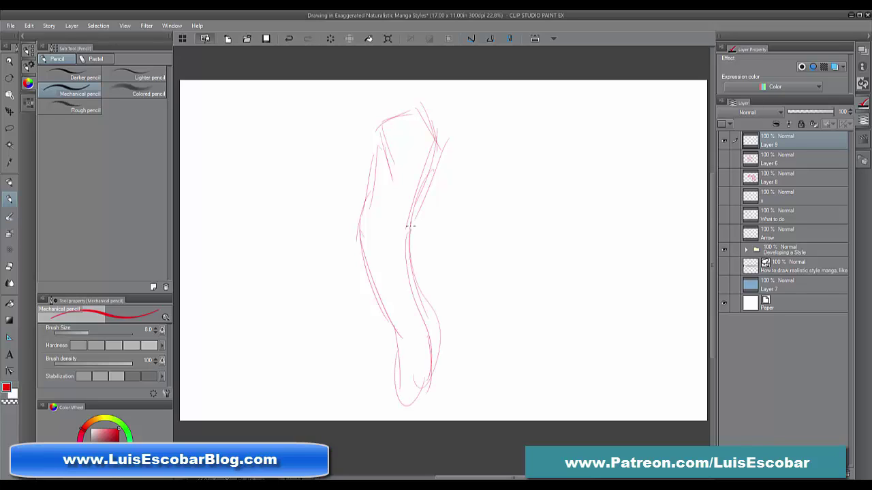
left_click_drag(438, 136, 411, 224)
mouse_move(373, 160)
left_mouse_down()
mouse_move(415, 107)
mouse_move(354, 256)
left_mouse_up()
left_click_drag(364, 186, 409, 370)
mouse_move(426, 162)
left_mouse_down()
mouse_move(410, 233)
mouse_move(441, 375)
left_mouse_up()
left_click_drag(429, 336, 399, 402)
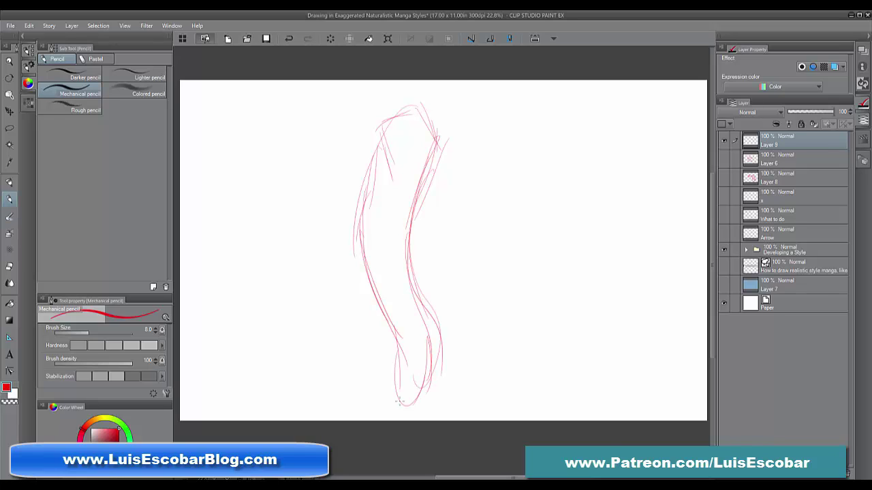
mouse_move(388, 340)
left_mouse_down()
mouse_move(421, 335)
mouse_move(417, 300)
left_mouse_up()
Block out an angular cap at the limb's upper end with a small boxy form attached beside it
mouse_move(381, 109)
left_mouse_down()
mouse_move(411, 96)
mouse_move(382, 109)
mouse_move(436, 140)
left_mouse_up()
left_click_drag(413, 97, 442, 159)
left_click_drag(441, 159, 418, 193)
mouse_move(355, 106)
left_mouse_down()
mouse_move(357, 152)
mouse_move(386, 109)
mouse_move(405, 100)
mouse_move(441, 160)
left_mouse_up()
left_click_drag(355, 109, 349, 143)
mouse_move(349, 141)
left_mouse_down()
mouse_move(382, 148)
mouse_move(388, 170)
mouse_move(376, 170)
mouse_move(394, 173)
mouse_move(416, 197)
left_mouse_up()
Draw a rounded segment below the cap with an arched, hatched lower rim and strut lines beneath it
mouse_move(402, 165)
left_mouse_down()
mouse_move(416, 193)
mouse_move(387, 175)
mouse_move(364, 203)
mouse_move(358, 235)
left_mouse_up()
mouse_move(381, 161)
left_mouse_down()
mouse_move(411, 184)
mouse_move(420, 216)
left_mouse_up()
mouse_move(362, 233)
left_mouse_down()
mouse_move(404, 206)
mouse_move(410, 220)
mouse_move(406, 206)
left_mouse_up()
mouse_move(368, 214)
left_mouse_down()
mouse_move(374, 236)
mouse_move(354, 243)
mouse_move(368, 242)
mouse_move(409, 204)
left_mouse_up()
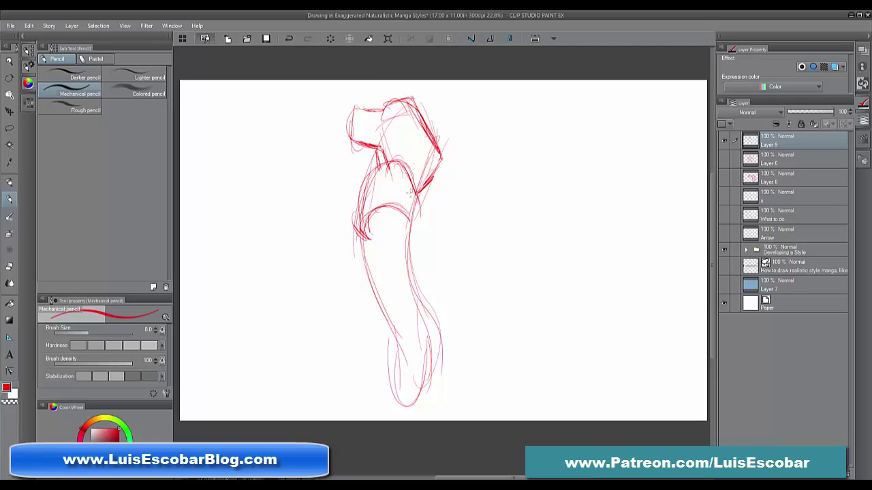
mouse_move(405, 173)
left_mouse_down()
mouse_move(414, 219)
mouse_move(407, 226)
mouse_move(400, 198)
mouse_move(408, 195)
mouse_move(411, 226)
mouse_move(392, 230)
mouse_move(379, 266)
left_mouse_up()
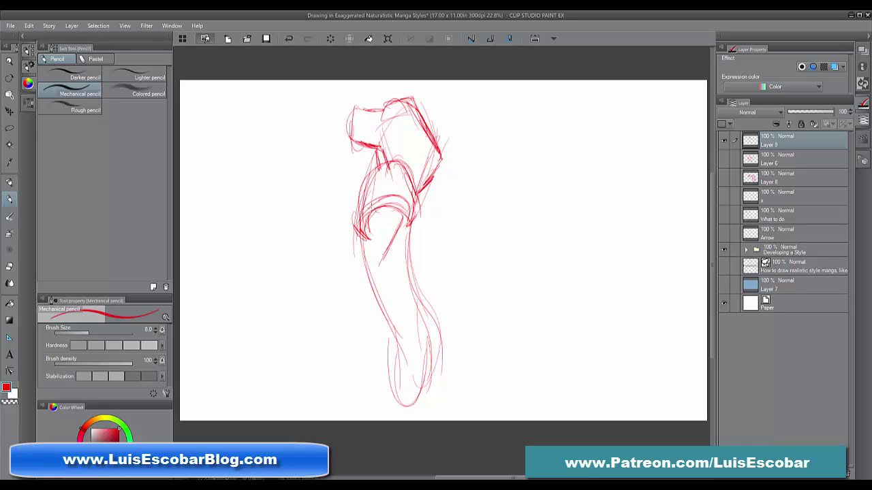
mouse_move(371, 221)
left_mouse_down()
mouse_move(356, 262)
mouse_move(401, 208)
left_mouse_up()
mouse_move(361, 230)
left_mouse_down()
mouse_move(392, 198)
mouse_move(412, 220)
mouse_move(402, 226)
mouse_move(406, 203)
mouse_move(357, 223)
left_mouse_up()
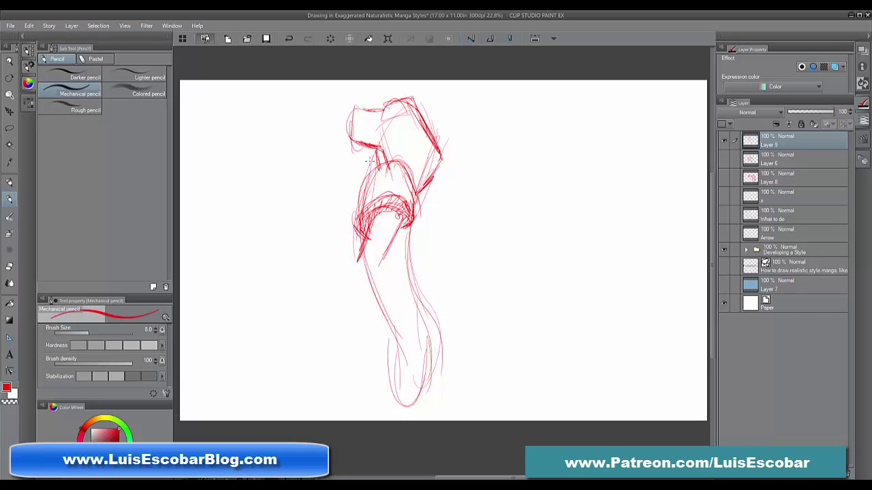
Darken the connectors under the small box, the rounded segment's side and the angular cap's outer edge
mouse_move(368, 151)
left_mouse_down()
mouse_move(375, 180)
mouse_move(383, 172)
left_mouse_up()
left_click_drag(372, 167, 349, 243)
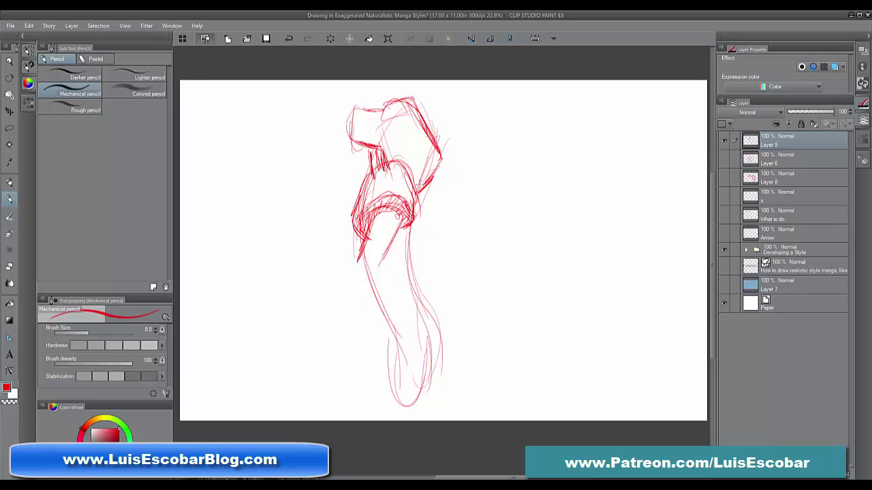
left_click_drag(435, 147, 438, 179)
mouse_move(434, 140)
left_mouse_down()
mouse_move(441, 162)
mouse_move(414, 205)
left_mouse_up()
mouse_move(416, 203)
left_mouse_down()
mouse_move(437, 179)
mouse_move(439, 150)
left_mouse_up()
left_click_drag(423, 110, 440, 182)
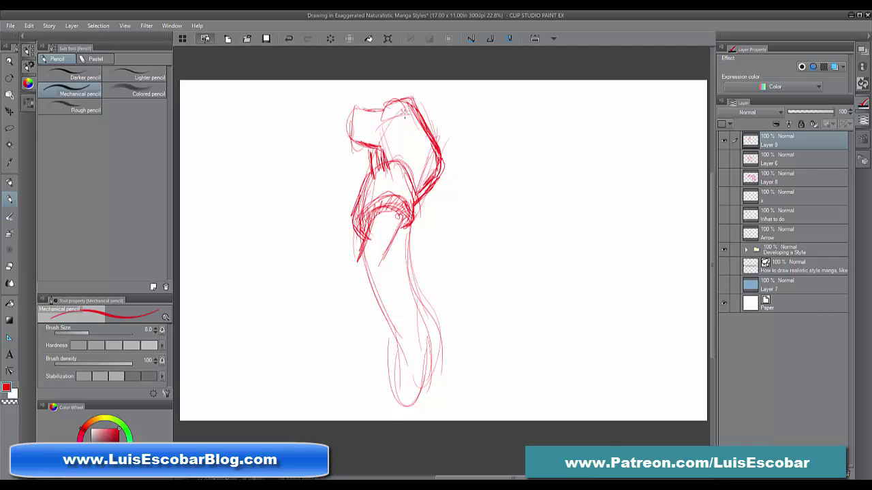
Add the cap's inner plane line, a rear connector, and a cylindrical strut below the arched rim
mouse_move(404, 116)
left_mouse_down()
mouse_move(425, 174)
mouse_move(408, 203)
left_mouse_up()
mouse_move(434, 158)
left_mouse_down()
mouse_move(418, 198)
mouse_move(417, 247)
left_mouse_up()
mouse_move(420, 203)
left_mouse_down()
mouse_move(416, 250)
mouse_move(405, 266)
mouse_move(410, 239)
mouse_move(425, 291)
mouse_move(417, 309)
left_mouse_up()
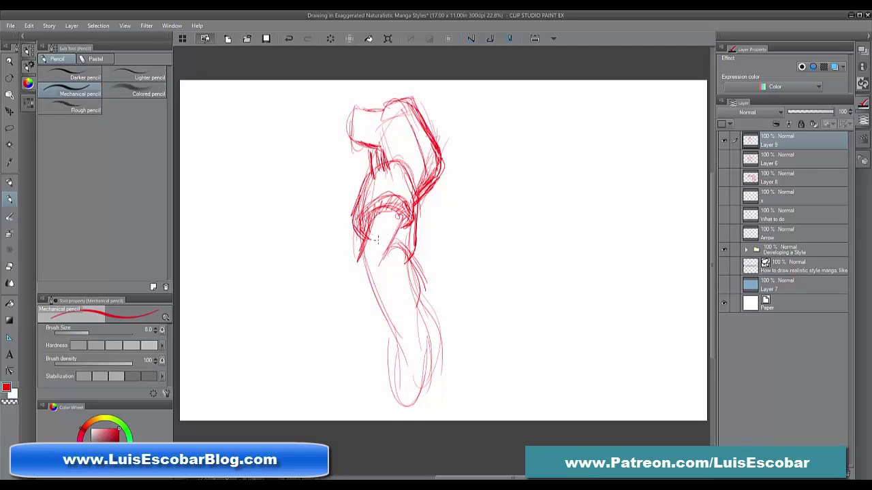
left_click_drag(397, 216, 382, 263)
mouse_move(377, 207)
left_mouse_down()
mouse_move(358, 266)
mouse_move(380, 267)
mouse_move(361, 278)
mouse_move(362, 287)
mouse_move(375, 271)
mouse_move(365, 279)
mouse_move(380, 277)
left_mouse_up()
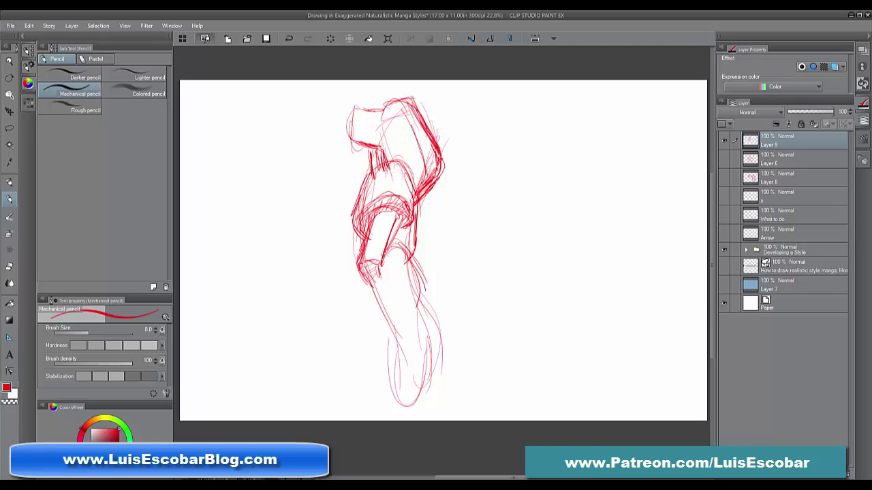
Sketch a ball-shaped joint below the cylindrical strut and round off its lower contour
mouse_move(363, 283)
left_mouse_down()
mouse_move(374, 320)
mouse_move(404, 316)
mouse_move(374, 312)
left_mouse_up()
mouse_move(396, 264)
left_mouse_down()
mouse_move(386, 253)
mouse_move(417, 293)
left_mouse_up()
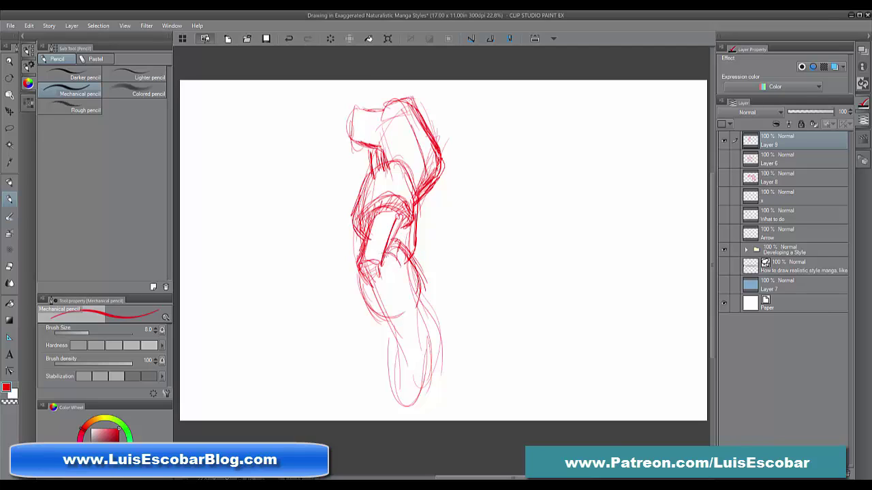
mouse_move(386, 249)
left_mouse_down()
mouse_move(401, 270)
mouse_move(409, 315)
mouse_move(393, 321)
mouse_move(355, 278)
mouse_move(366, 320)
left_mouse_up()
left_click_drag(416, 308, 365, 303)
left_click_drag(419, 293, 373, 323)
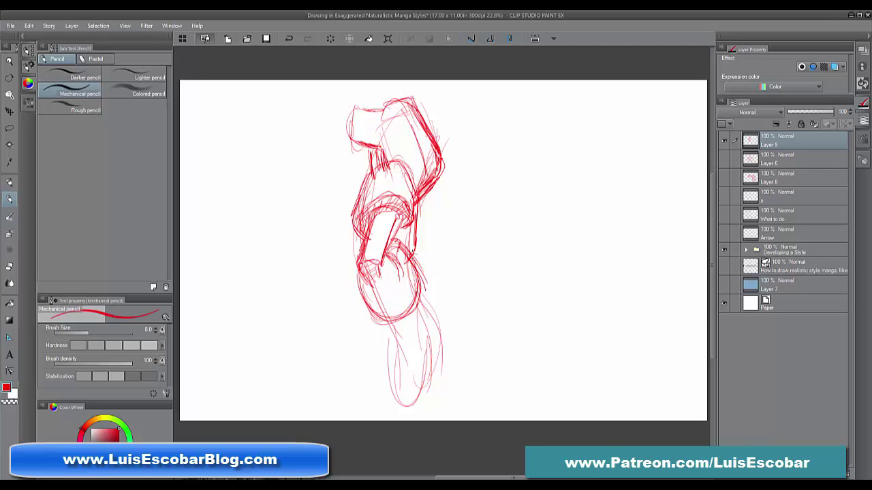
Draw paired struts from the ball joint down to the rounded lower end and reinforce the joint's edges
left_click_drag(416, 295, 425, 326)
left_click_drag(373, 299, 398, 350)
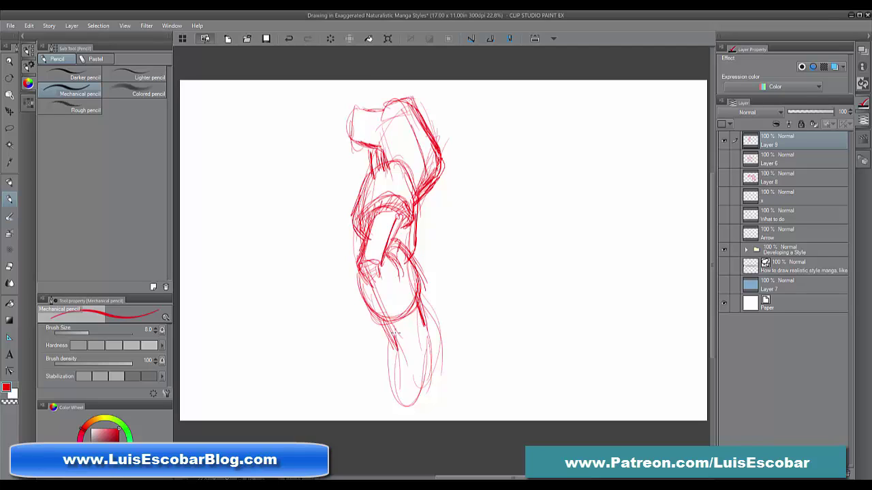
mouse_move(355, 271)
left_mouse_down()
mouse_move(370, 307)
mouse_move(365, 303)
mouse_move(396, 287)
mouse_move(377, 285)
mouse_move(392, 307)
left_mouse_up()
mouse_move(380, 309)
left_mouse_down()
mouse_move(408, 318)
mouse_move(405, 300)
mouse_move(418, 352)
left_mouse_up()
left_click_drag(418, 311, 422, 355)
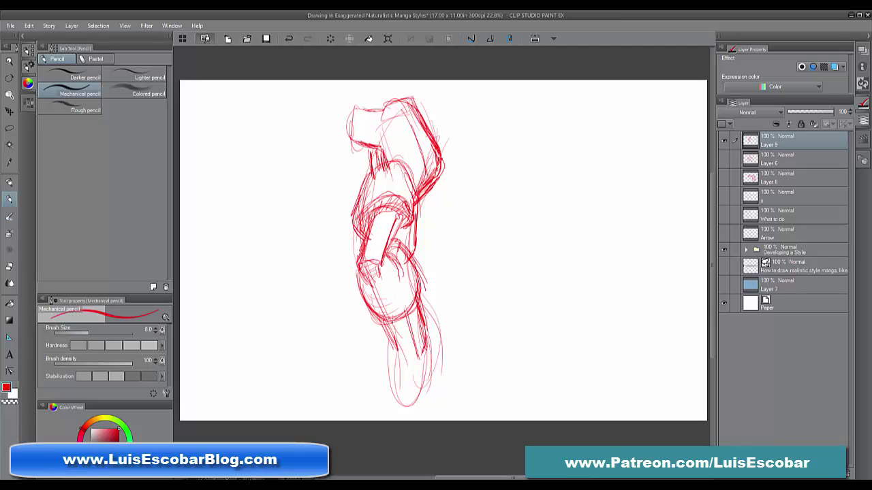
mouse_move(381, 320)
left_mouse_down()
mouse_move(395, 350)
mouse_move(418, 343)
mouse_move(426, 287)
mouse_move(418, 368)
left_mouse_up()
left_click_drag(416, 220, 410, 307)
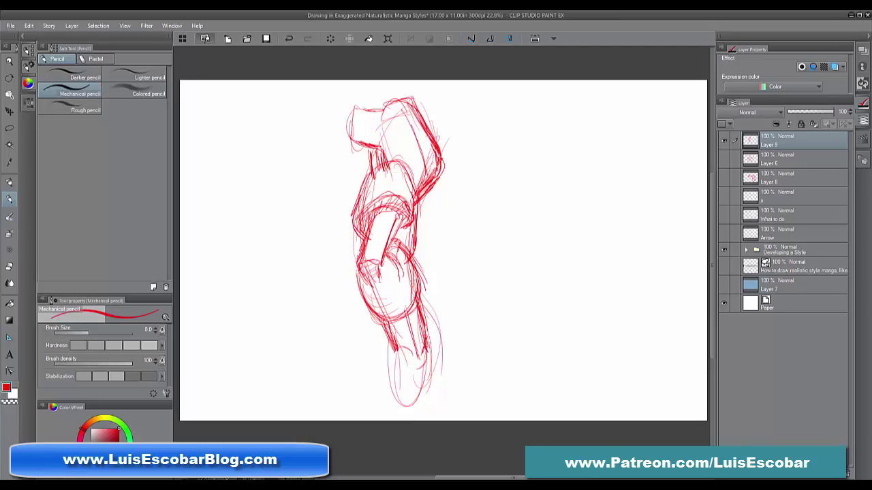
Add a short stroke to the lower strut and scale the whole limb sketch down to 78 percent, keeping its upper edge in place
mouse_move(419, 360)
left_mouse_down()
mouse_move(429, 343)
mouse_move(426, 364)
left_mouse_up()
left_click(370, 39)
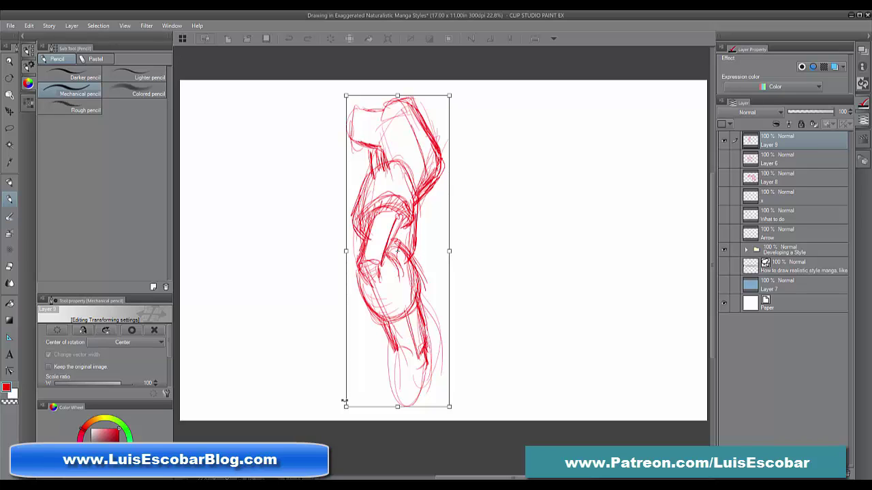
left_click_drag(397, 407, 400, 337)
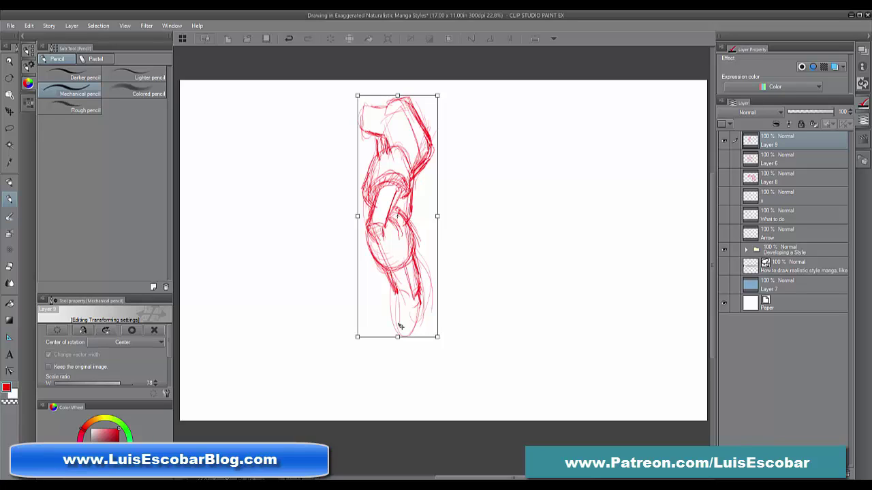
key("Return")
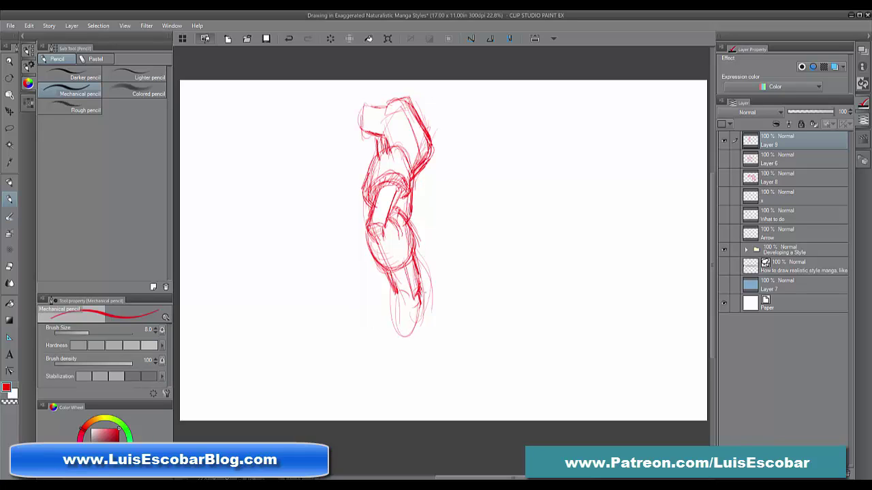
Sketch a hand at the limb's lower end with an extended thumb, a tapering palm and fingers pointing down
left_click_drag(421, 299, 395, 340)
left_click_drag(409, 302, 383, 348)
mouse_move(395, 300)
left_mouse_down()
mouse_move(350, 301)
mouse_move(357, 316)
mouse_move(356, 301)
mouse_move(372, 306)
mouse_move(348, 309)
mouse_move(359, 321)
mouse_move(385, 313)
mouse_move(375, 296)
mouse_move(383, 280)
mouse_move(377, 337)
mouse_move(390, 352)
mouse_move(349, 362)
mouse_move(355, 352)
mouse_move(351, 371)
mouse_move(382, 359)
left_mouse_up()
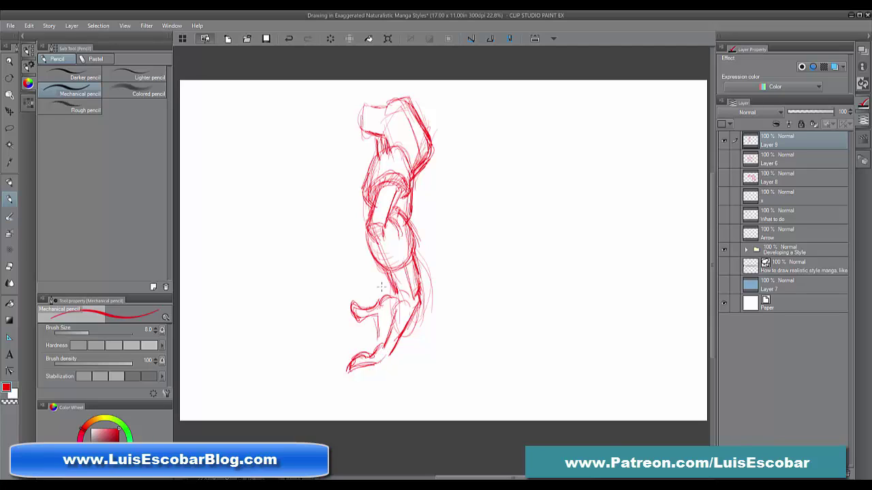
mouse_move(377, 318)
left_mouse_down()
mouse_move(403, 278)
mouse_move(401, 344)
mouse_move(387, 358)
left_mouse_up()
mouse_move(393, 311)
left_mouse_down()
mouse_move(386, 354)
mouse_move(351, 365)
mouse_move(373, 361)
left_mouse_up()
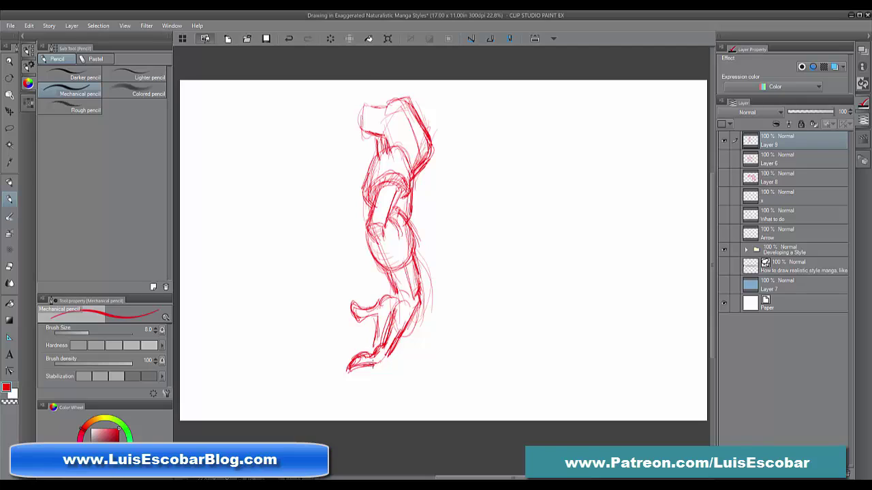
Add another finger, join the wrist to the forearm, and darken the contours of the hand and forearm
mouse_move(379, 320)
left_mouse_down()
mouse_move(372, 344)
mouse_move(349, 310)
mouse_move(390, 297)
left_mouse_up()
mouse_move(411, 261)
left_mouse_down()
mouse_move(419, 290)
mouse_move(411, 300)
mouse_move(423, 302)
mouse_move(412, 303)
mouse_move(416, 313)
mouse_move(387, 360)
mouse_move(363, 380)
mouse_move(365, 373)
mouse_move(346, 373)
mouse_move(379, 345)
left_mouse_up()
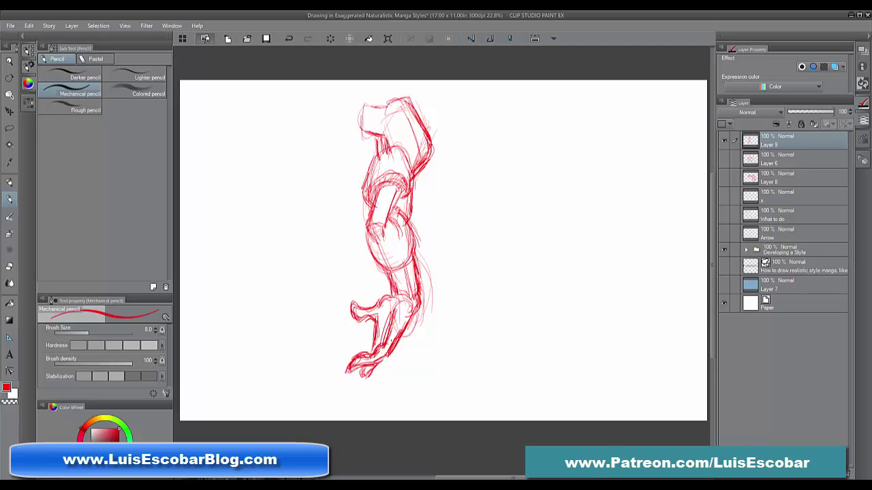
left_click_drag(381, 299, 374, 308)
mouse_move(368, 233)
left_mouse_down()
mouse_move(389, 269)
mouse_move(383, 251)
left_mouse_up()
left_click_drag(404, 217, 417, 304)
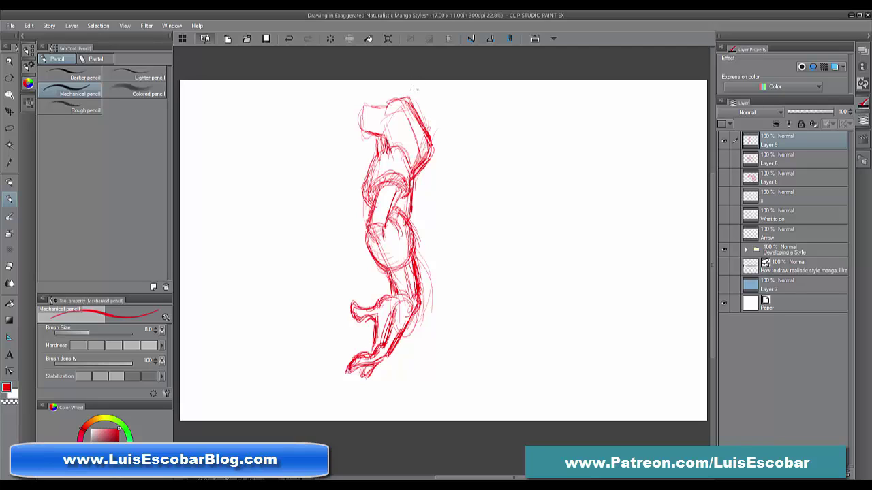
Extend the shoulder into the chest with curved contour lines and reinforce the shoulder cap's outline
mouse_move(411, 99)
left_mouse_down()
mouse_move(378, 113)
mouse_move(342, 93)
mouse_move(378, 89)
mouse_move(387, 104)
mouse_move(334, 92)
mouse_move(352, 136)
mouse_move(368, 135)
left_mouse_up()
left_click_drag(356, 130, 382, 139)
left_click_drag(337, 115, 361, 132)
mouse_move(352, 96)
left_mouse_down()
mouse_move(409, 99)
mouse_move(427, 139)
mouse_move(418, 176)
left_mouse_up()
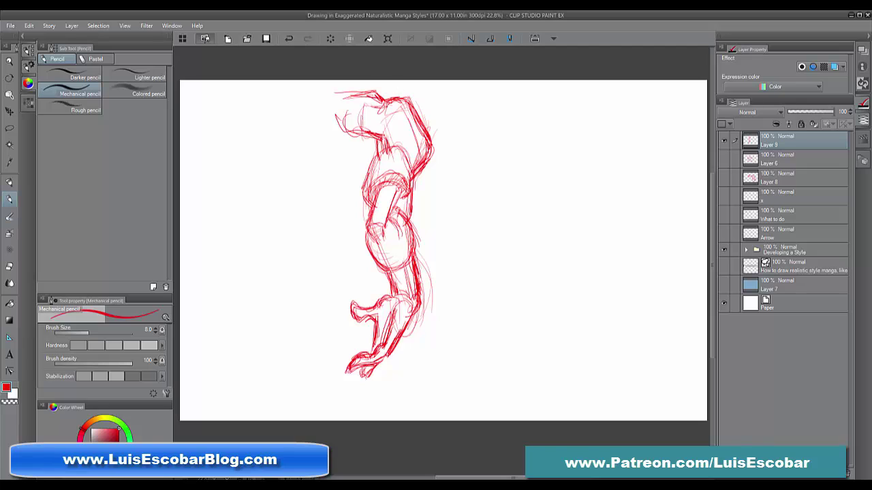
Darken the arm's outer contours from the upper arm past the elbow down to the forearm and wrist
mouse_move(385, 143)
left_mouse_down()
mouse_move(404, 153)
mouse_move(404, 189)
mouse_move(396, 205)
mouse_move(364, 189)
mouse_move(364, 217)
left_mouse_up()
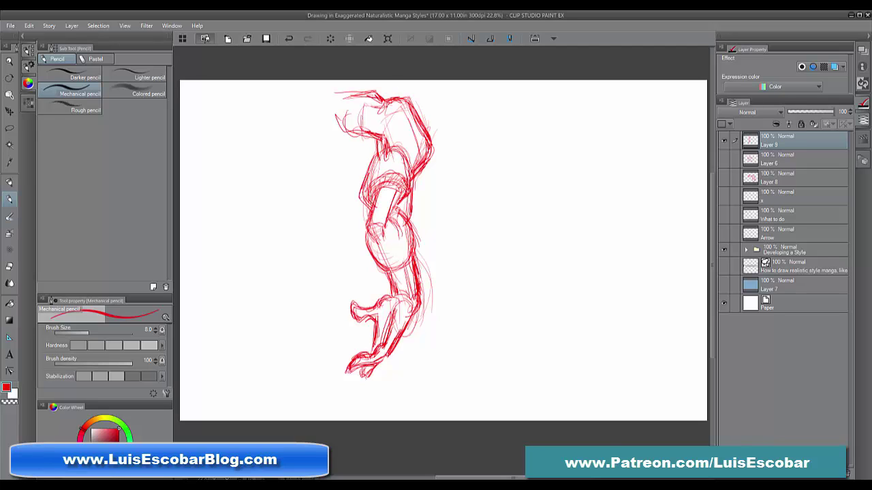
mouse_move(381, 186)
left_mouse_down()
mouse_move(359, 228)
mouse_move(365, 237)
left_mouse_up()
mouse_move(393, 209)
left_mouse_down()
mouse_move(419, 245)
mouse_move(420, 282)
left_mouse_up()
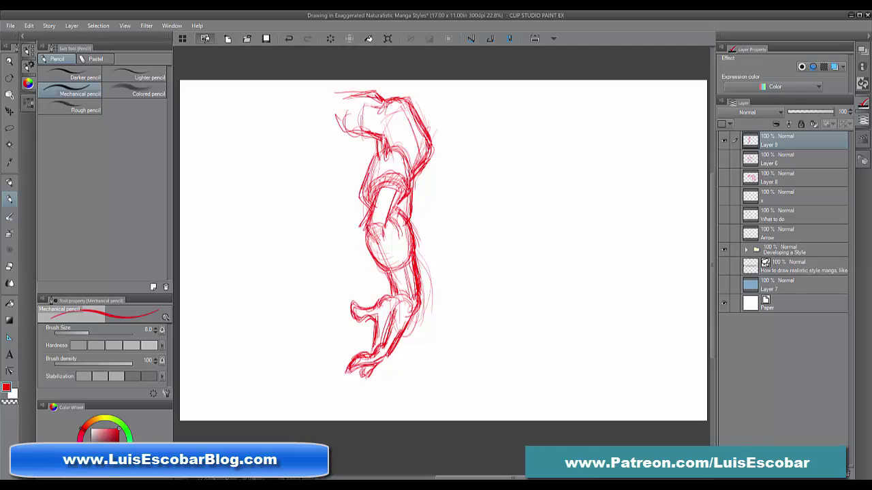
left_click_drag(415, 252, 425, 297)
left_click_drag(387, 273, 393, 294)
left_click_drag(367, 239, 388, 288)
mouse_move(368, 180)
left_mouse_down()
mouse_move(361, 211)
mouse_move(372, 249)
left_mouse_up()
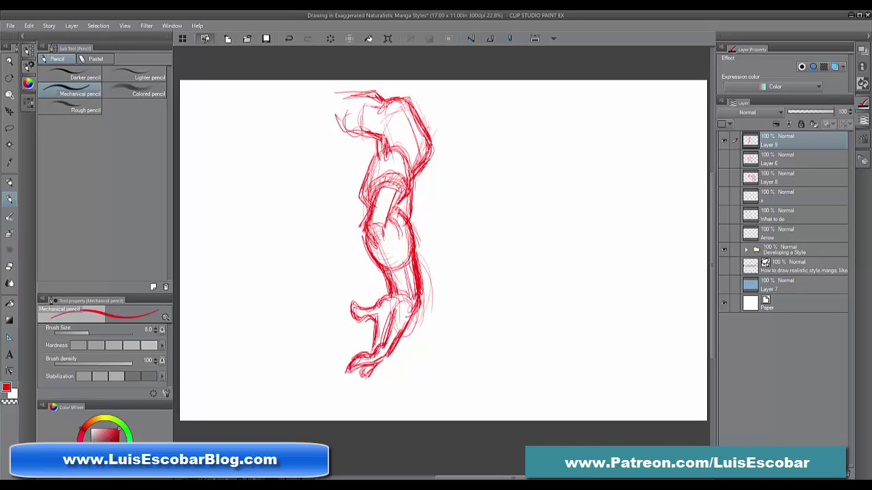
Switch to the Chrome window and look through the open character illustrations up to street-fighter-concepts-2-2.jpg
mouse_move(224, 485)
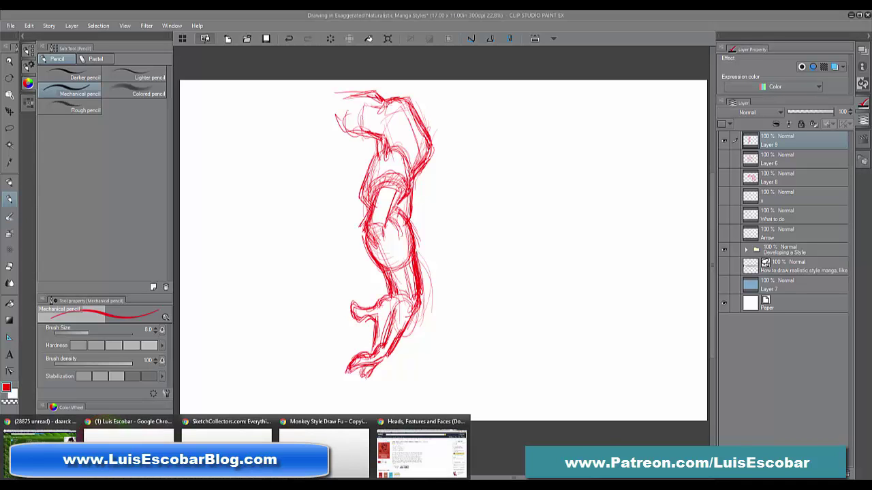
left_click(425, 449)
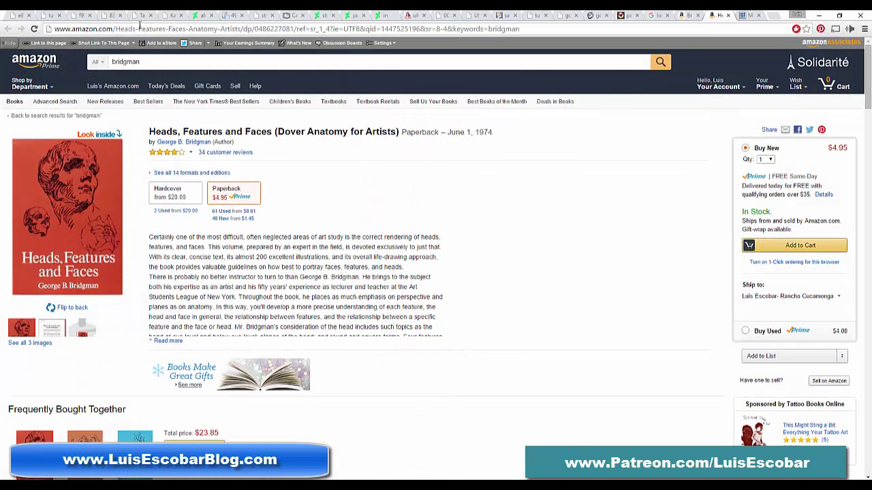
left_click(140, 17)
left_click(110, 16)
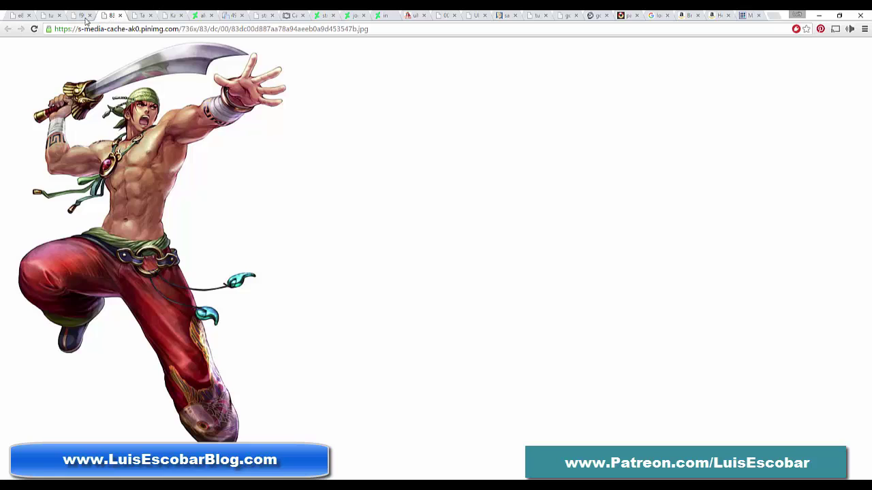
left_click(83, 16)
left_click(177, 16)
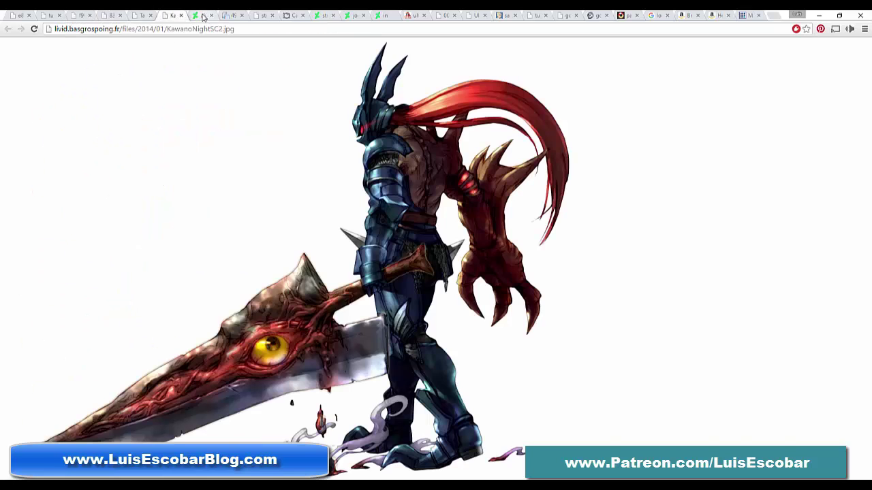
left_click(204, 16)
left_click(233, 16)
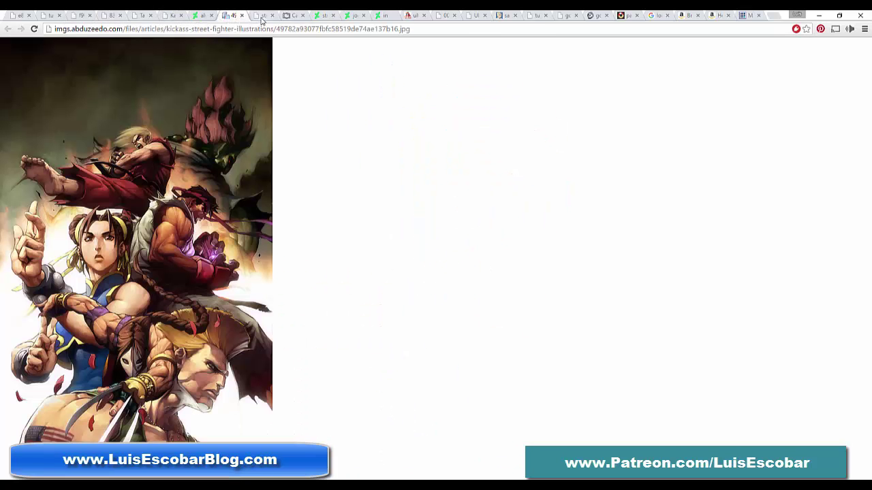
left_click(262, 17)
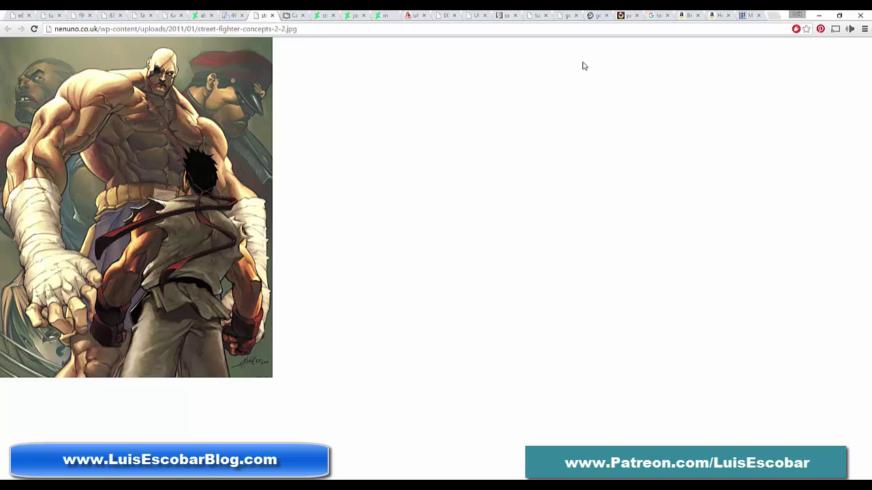
left_click(775, 17)
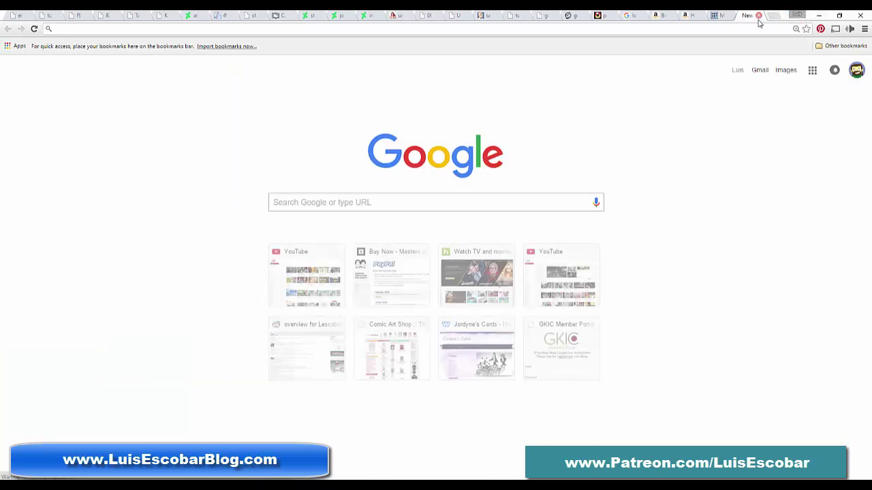
left_click(758, 15)
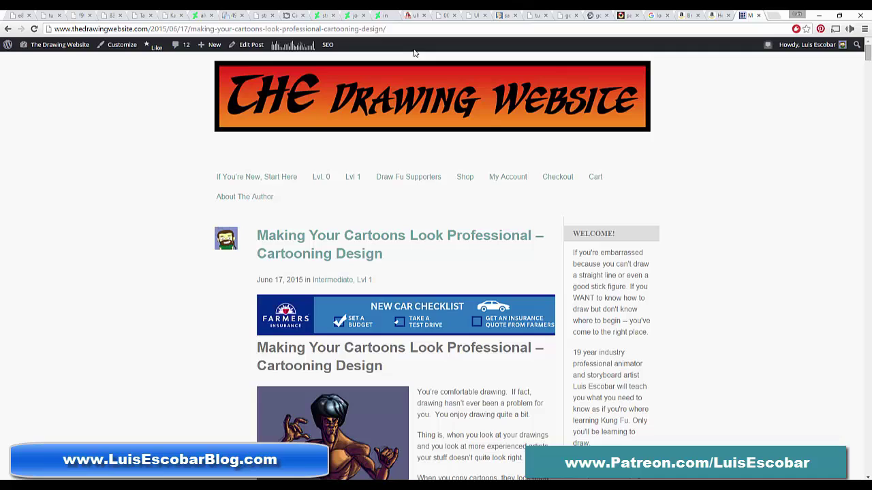
left_click(5, 14)
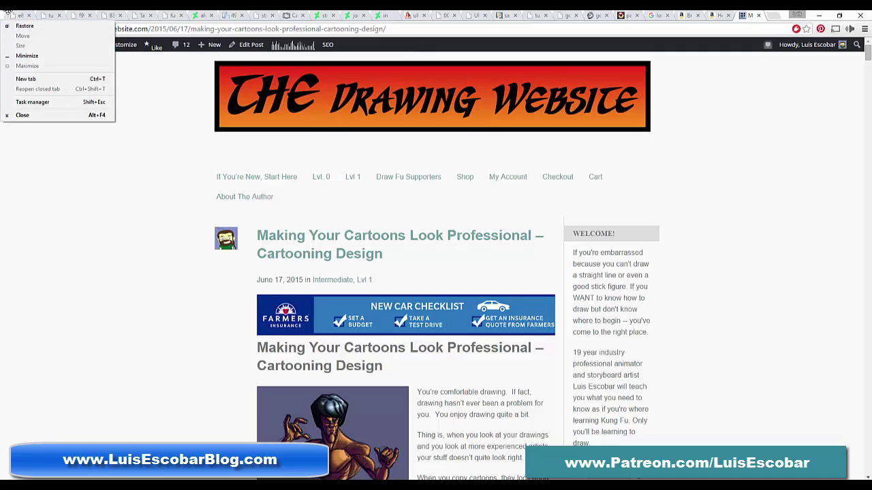
left_click(624, 142)
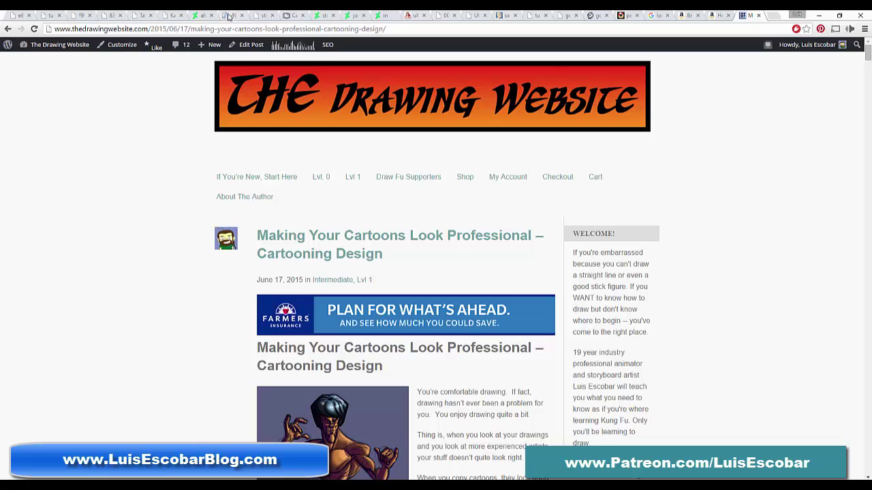
Show street-fighter-concepts-2-2.jpg in a reduced browser window placed beside the arm drawing for comparison
left_click(225, 17)
left_click(263, 18)
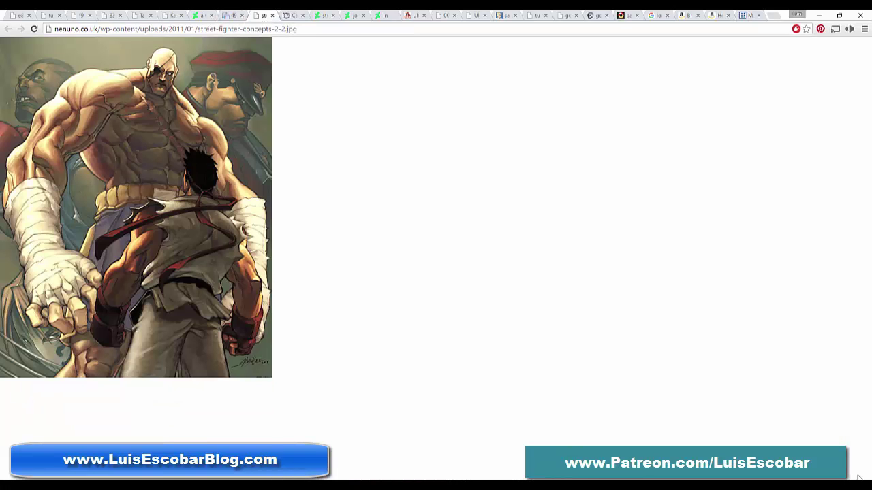
left_click(839, 17)
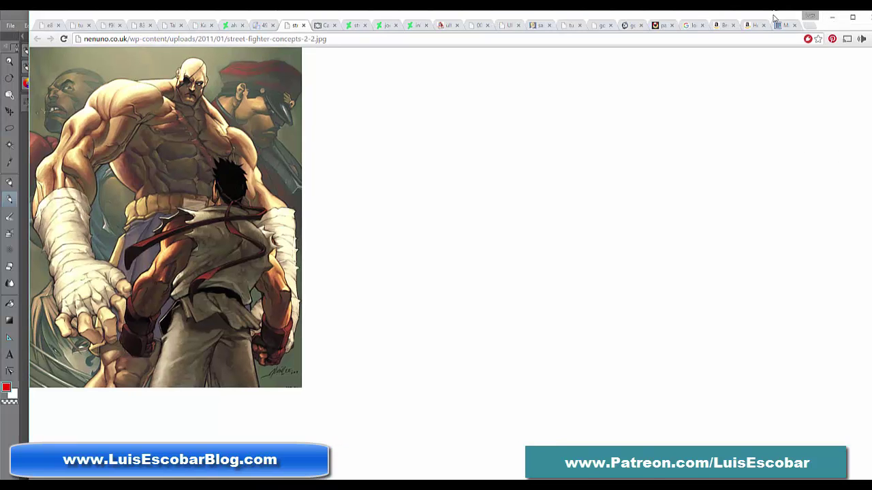
mouse_move(774, 17)
left_mouse_down()
mouse_move(763, 25)
mouse_move(818, 37)
left_mouse_up()
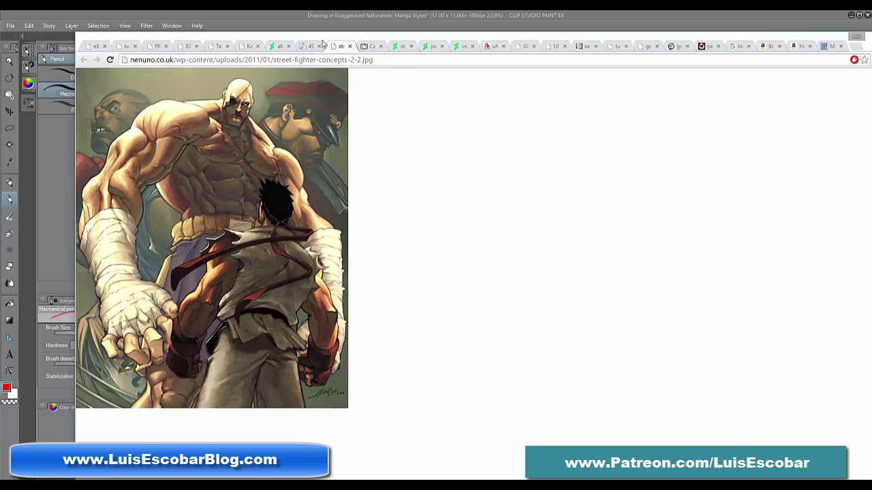
mouse_move(319, 40)
left_mouse_down()
mouse_move(738, 25)
mouse_move(715, 25)
mouse_move(706, 41)
left_mouse_up()
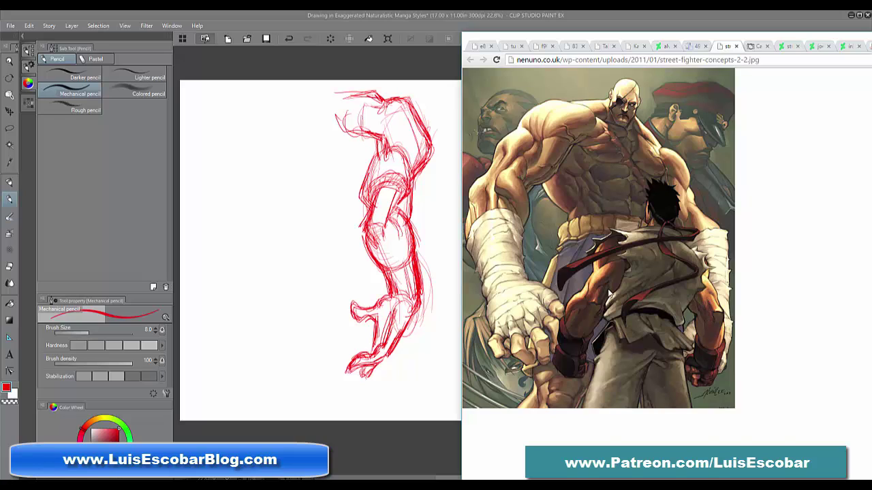
Switch to Clip Studio Paint, mirror the arm drawing horizontally at 81 percent scale, and place it right of its former position
left_click(430, 32)
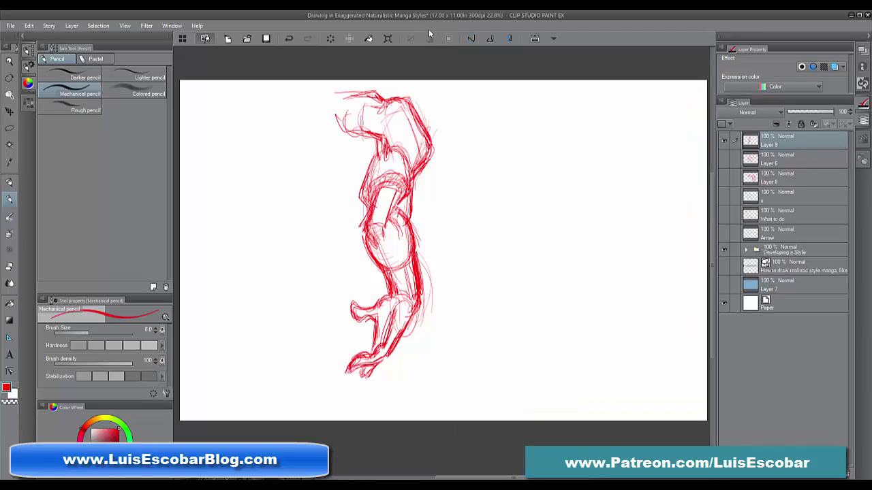
left_click(387, 39)
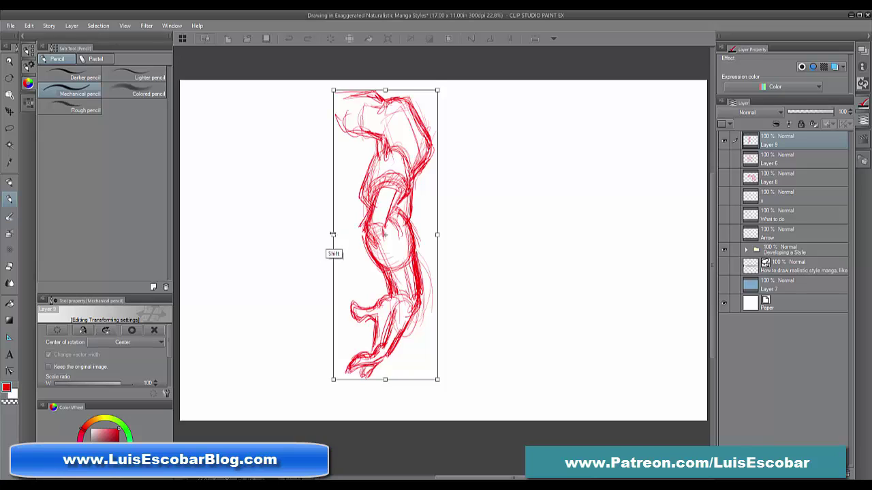
mouse_move(333, 235)
left_mouse_down()
mouse_move(570, 236)
mouse_move(523, 233)
left_mouse_up()
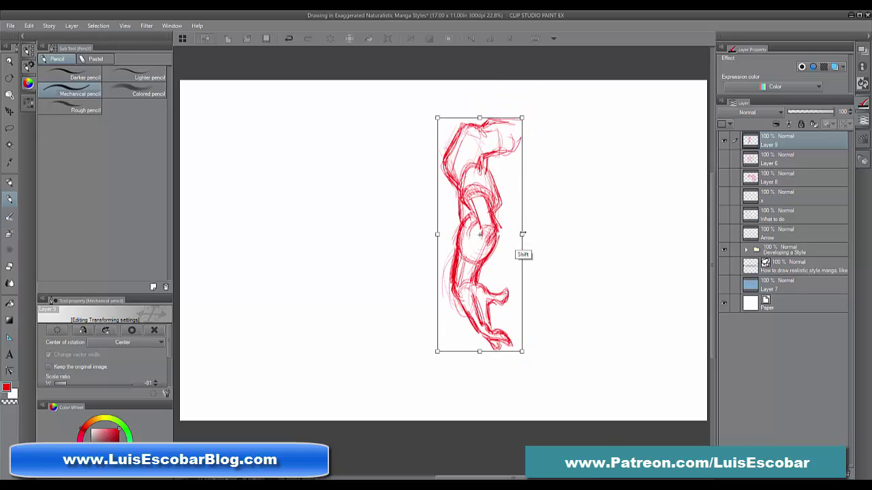
key("Return")
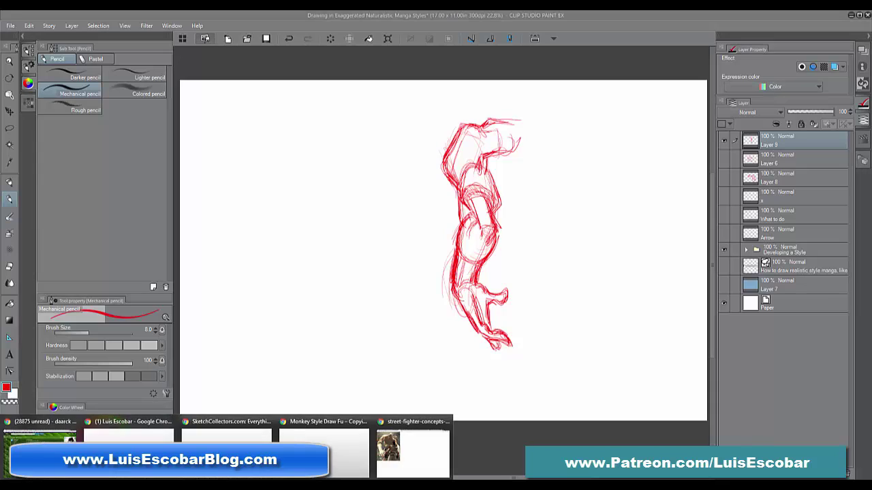
Bring back the browser window and place the Street Fighter image next to the mirrored arm to compare their forms
left_click(410, 451)
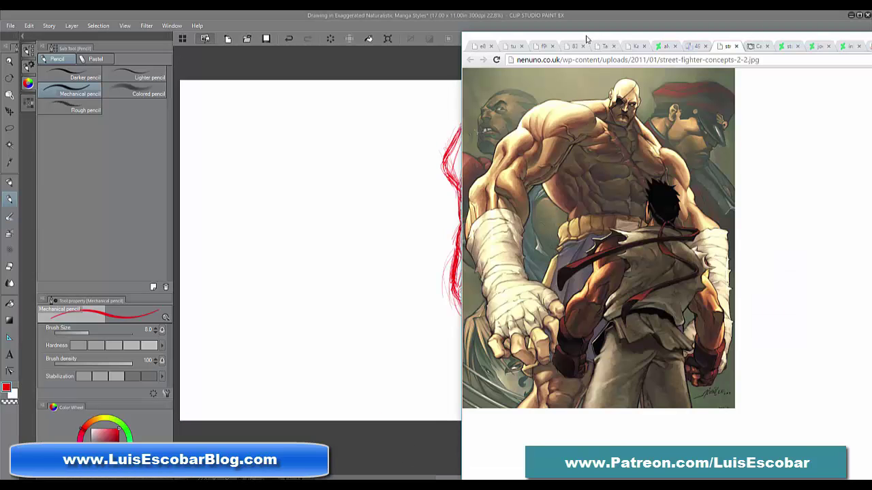
mouse_move(586, 39)
left_mouse_down()
mouse_move(679, 26)
mouse_move(651, 29)
left_mouse_up()
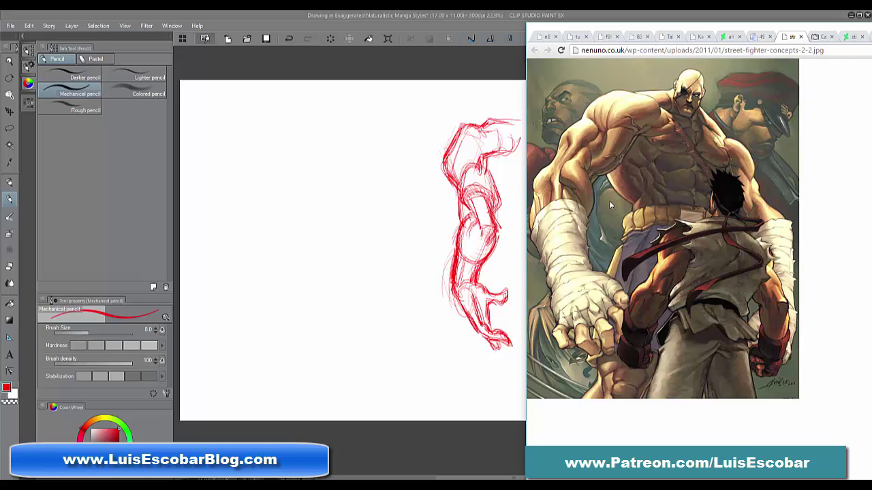
Enlarge the browser window and look through the Street Fighter and sword-fighter character illustrations for reference art
left_click_drag(815, 33, 293, 11)
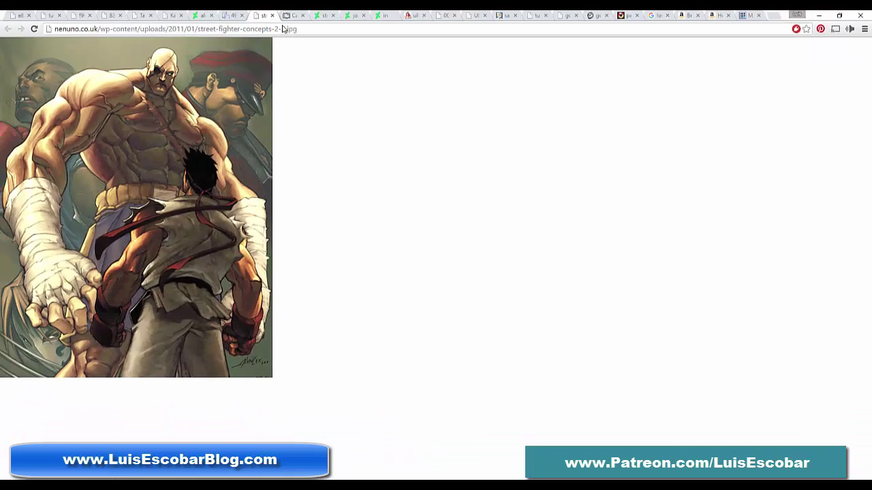
left_click(229, 16)
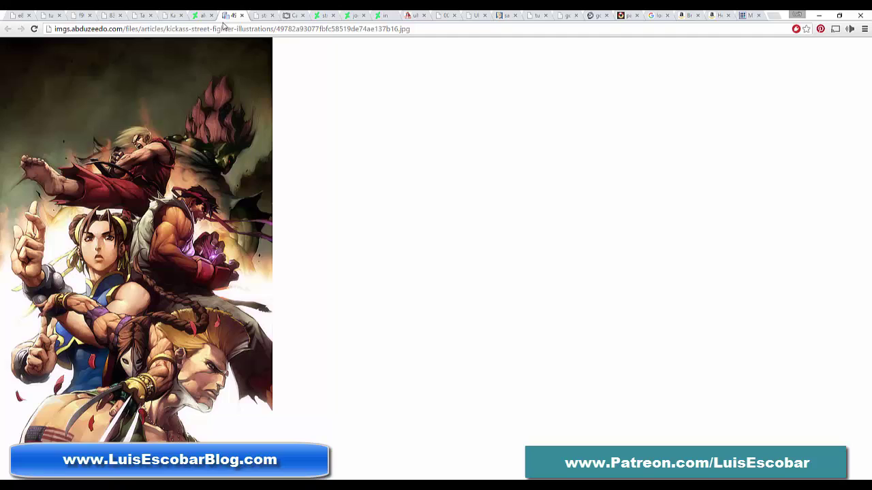
left_click(256, 17)
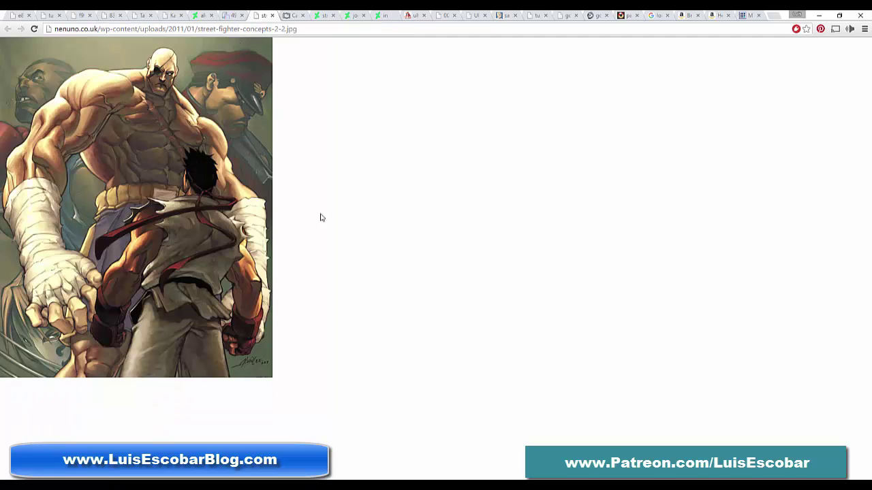
left_click(292, 19)
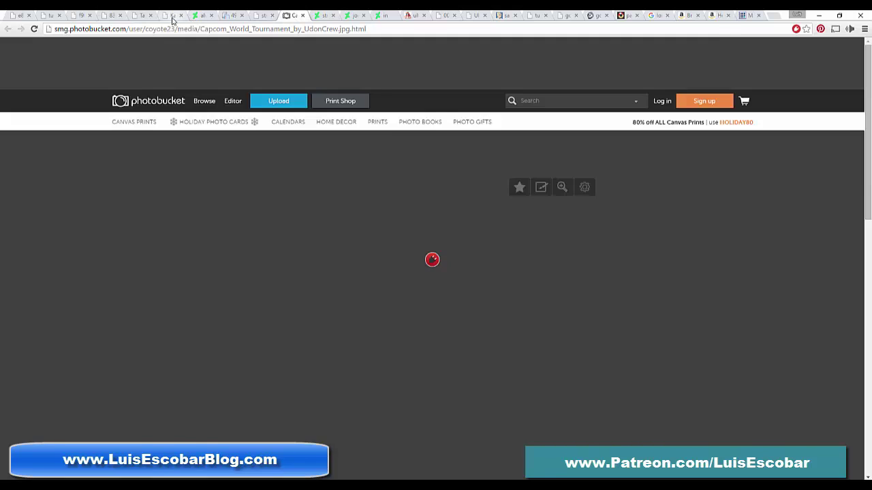
left_click(171, 19)
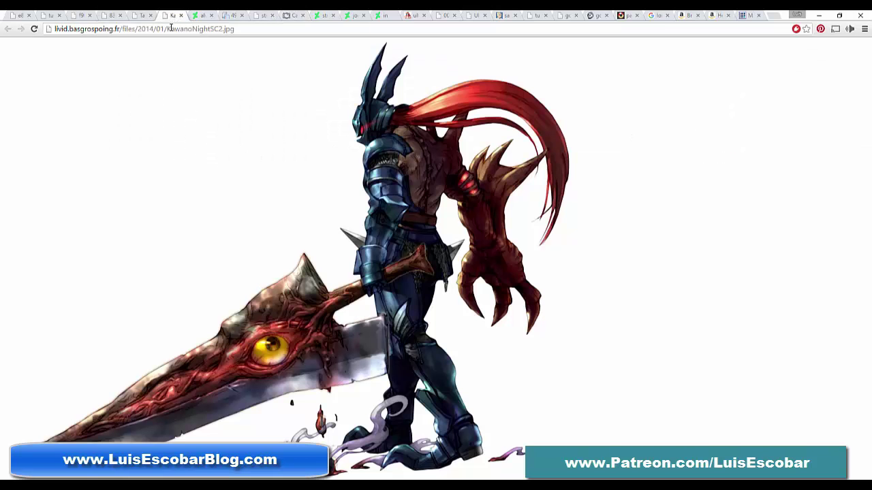
left_click(204, 19)
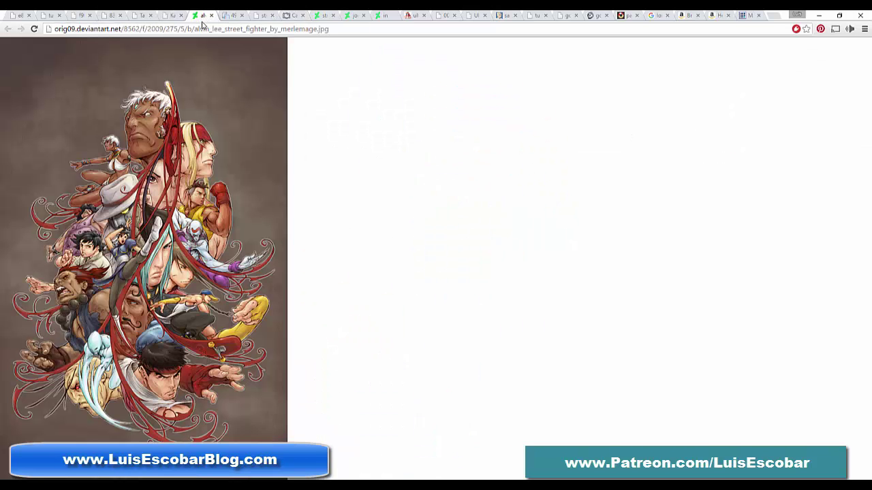
left_click(112, 20)
left_click(81, 21)
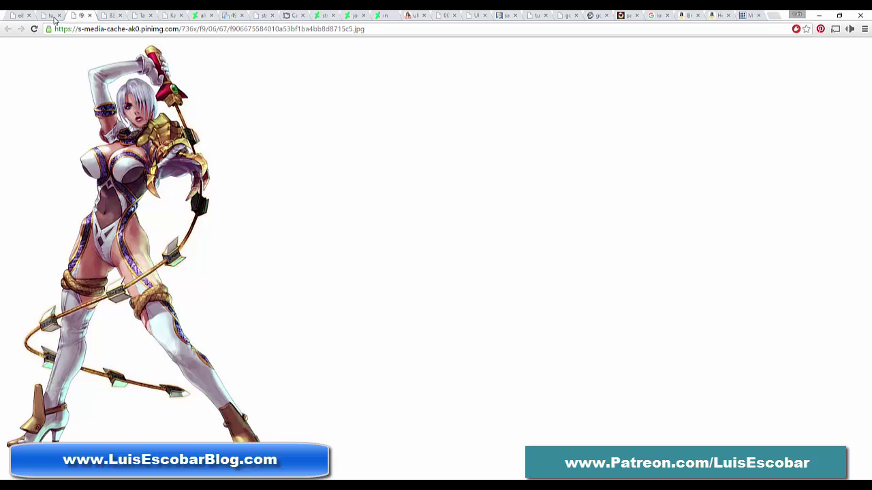
left_click(54, 21)
left_click(22, 15)
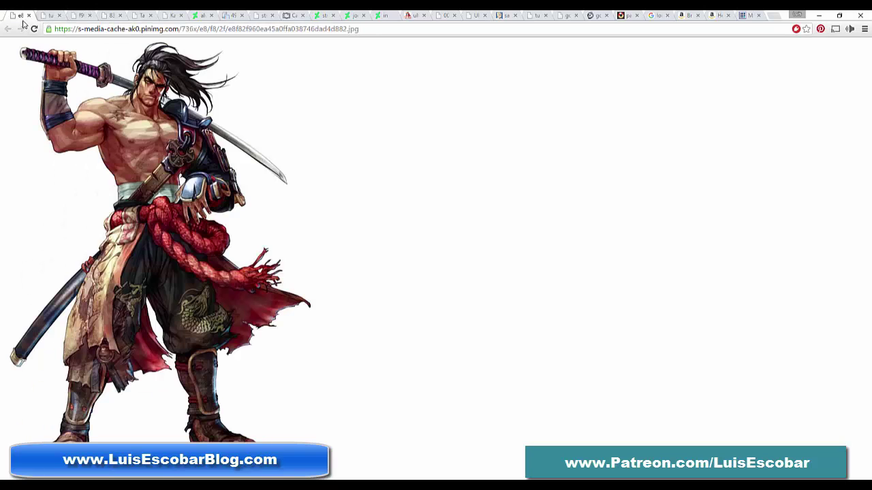
Examine the pencilled and inked comic pages up to the Ultimates-3-Volume-1 group drawing
left_click(382, 15)
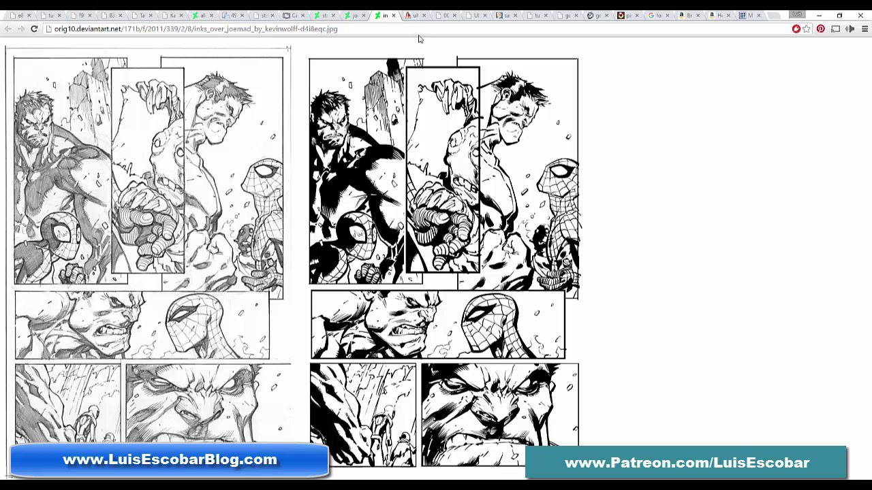
left_click(415, 17)
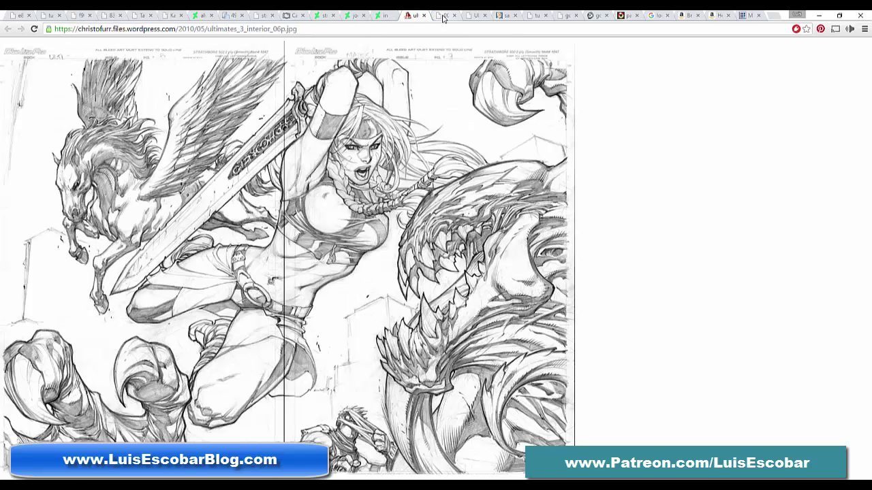
left_click(442, 16)
left_click(476, 17)
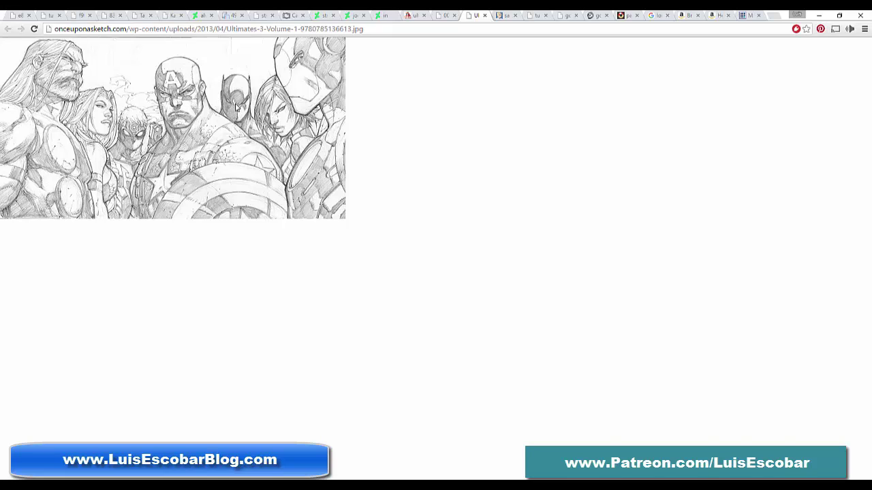
Reduce the browser window, bring the Ultimates-3-Volume-1 image out of it and open it as a document in Clip Studio Paint
left_click(839, 15)
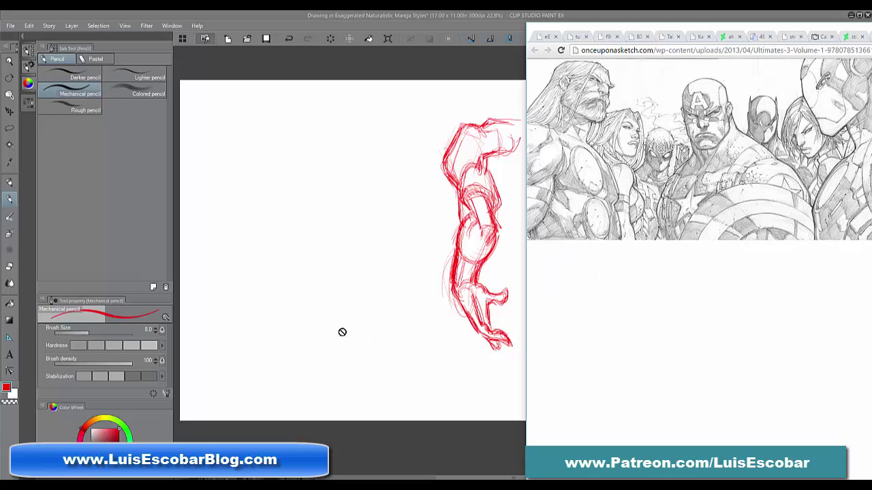
left_click_drag(787, 30, 584, 34)
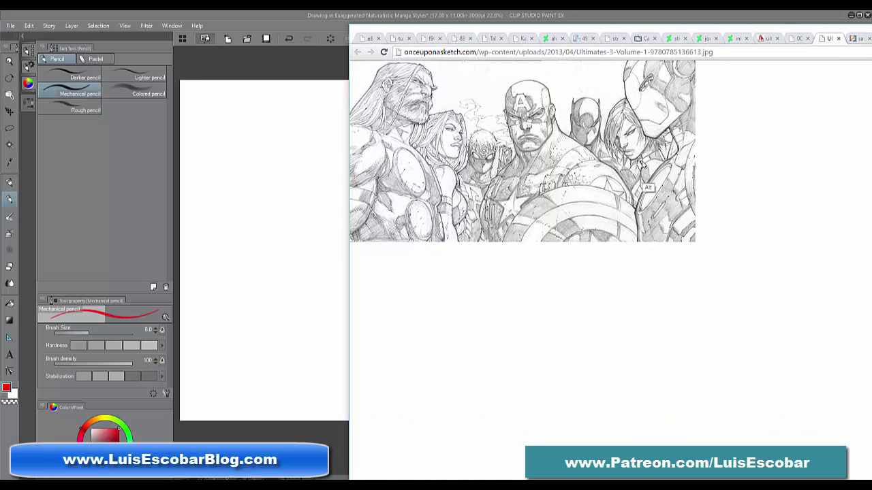
left_click_drag(643, 169, 539, 154)
left_click(851, 14)
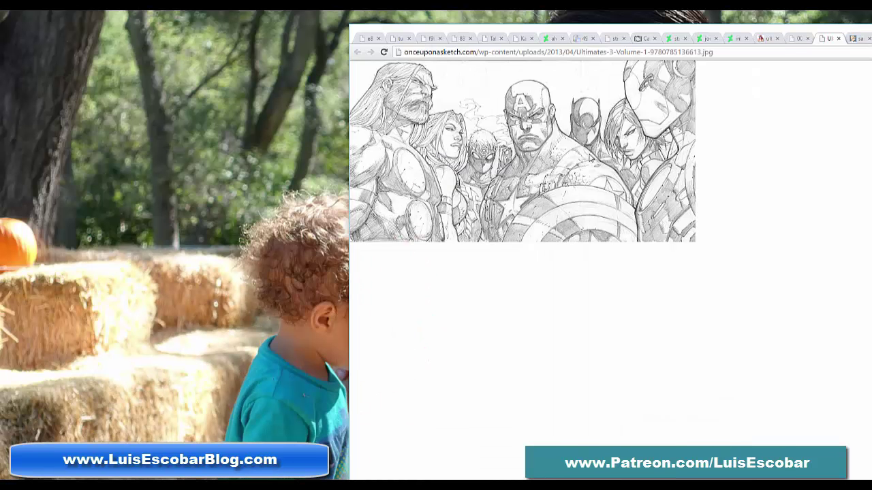
left_click_drag(591, 157, 146, 126)
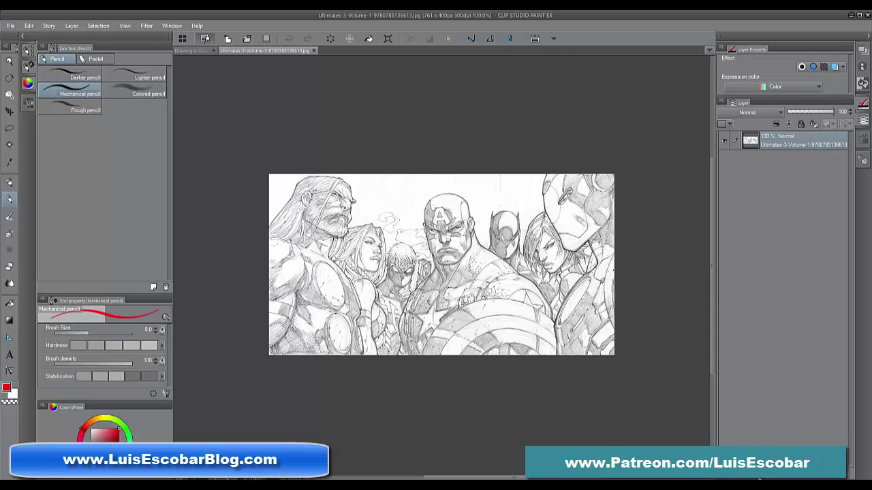
Add a new layer in the Ultimates document, then copy its image layer into the manga styles drawing
key("ctrl+shift+n")
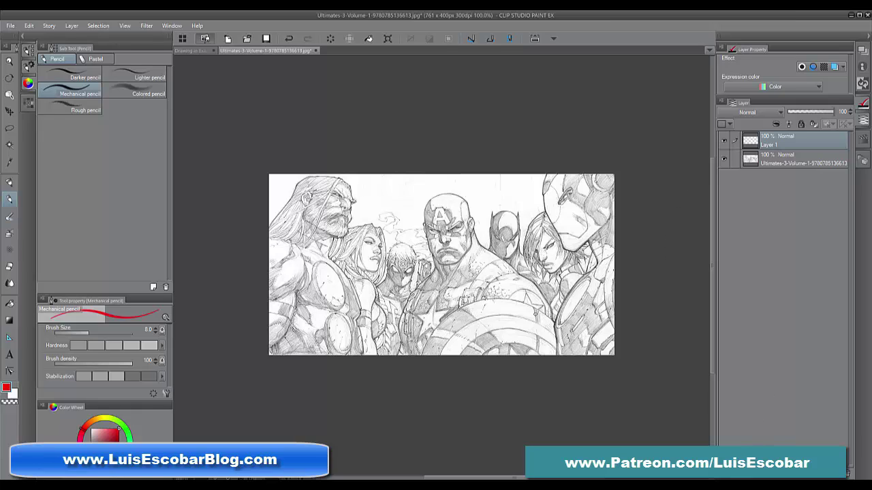
left_click(806, 162)
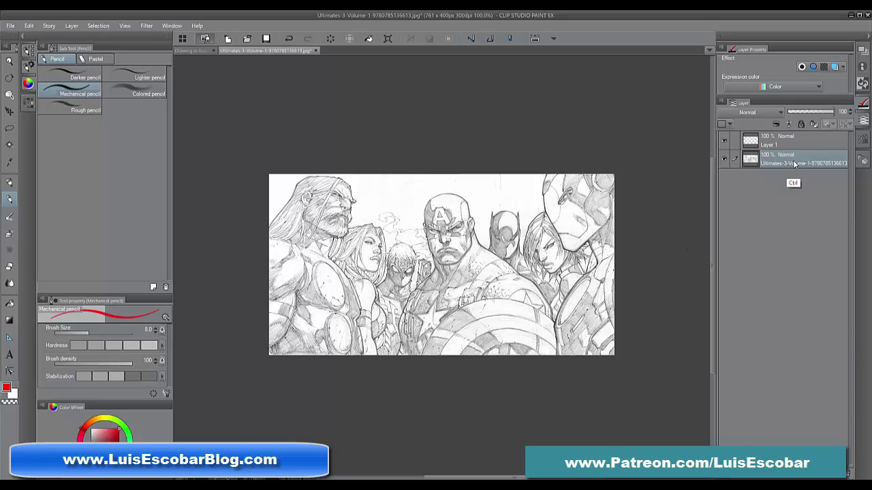
left_click(193, 50)
left_click_drag(367, 86, 530, 308)
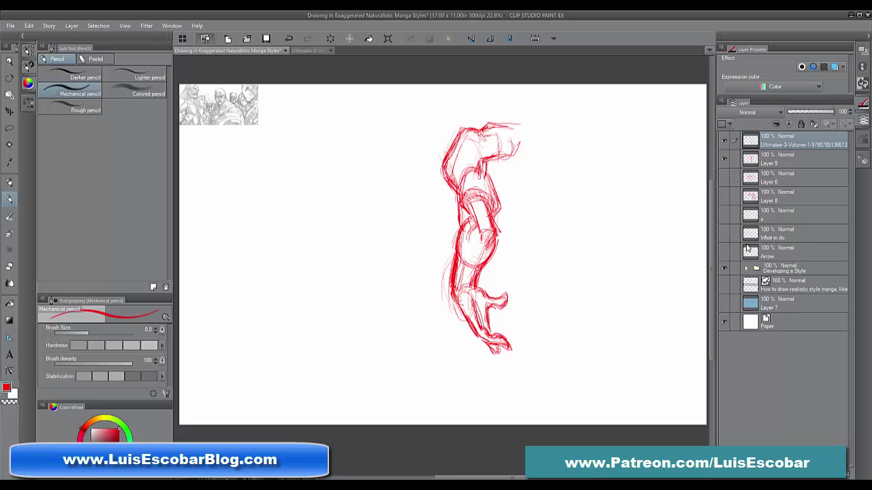
Enlarge the pasted Ultimates image to 495 percent scale from the canvas's upper-left corner and apply the transformation
left_click(387, 38)
left_click_drag(437, 255, 569, 324)
left_click(790, 161)
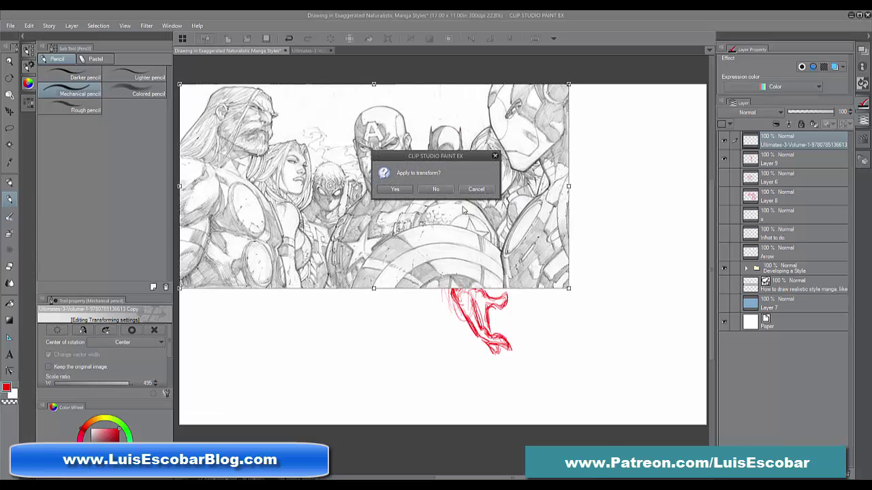
left_click(395, 189)
Hide the arm sketch on Layer 9, then show and select the face sketch on Layer 6
left_click(724, 161)
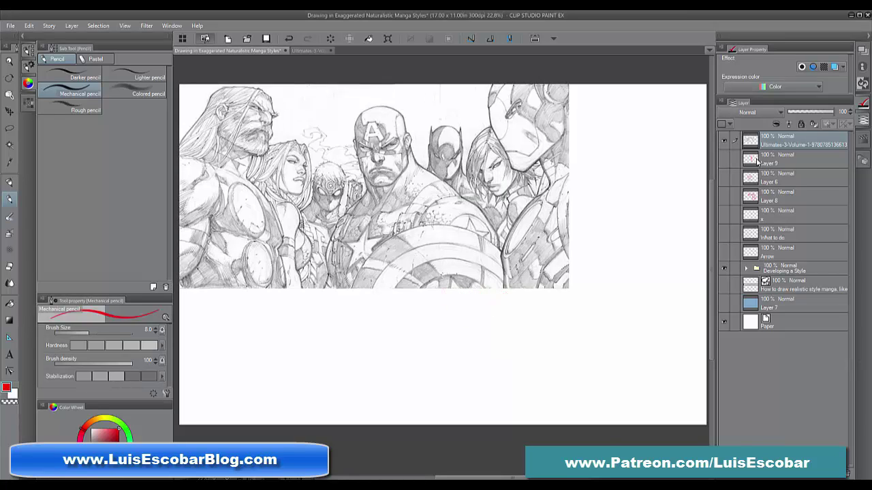
left_click(723, 177)
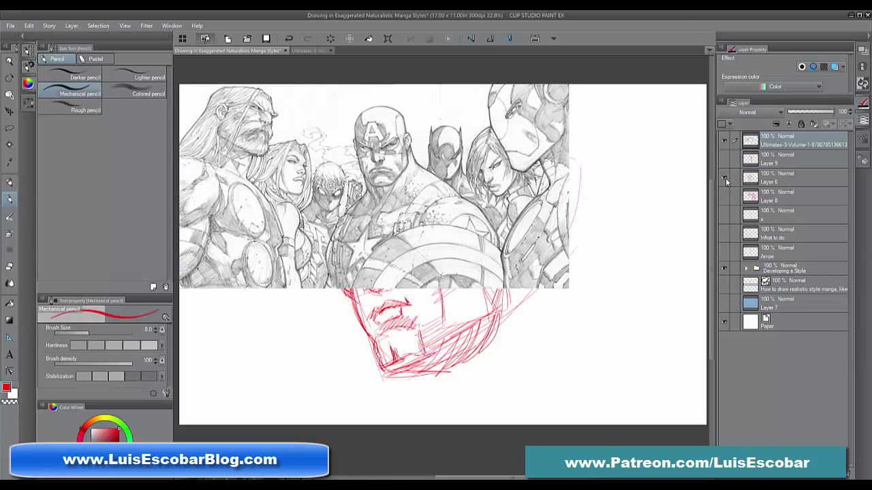
left_click(784, 180)
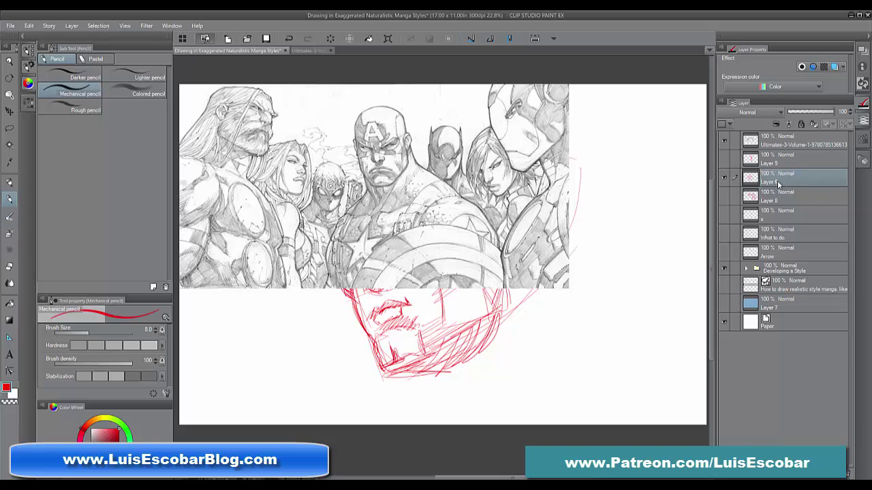
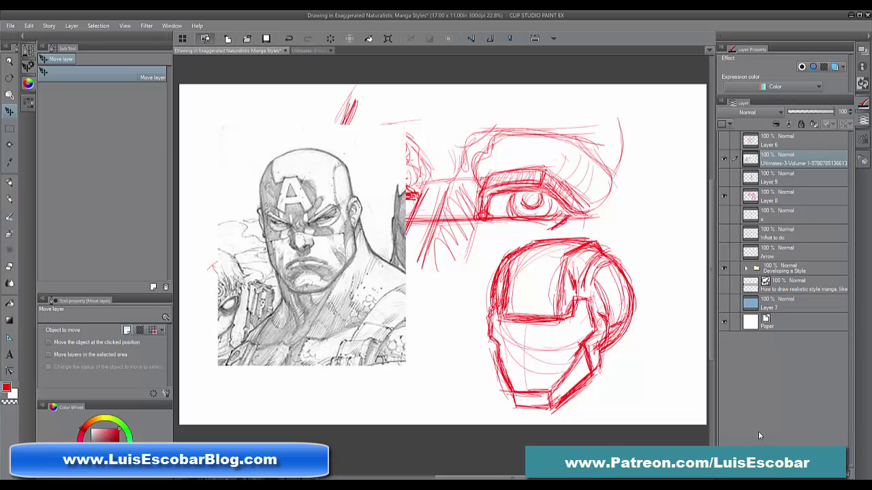
Add a layer above the Captain America image, lower the image's opacity to 60 percent and move it toward the page's lower-left corner
key("ctrl+shift+n")
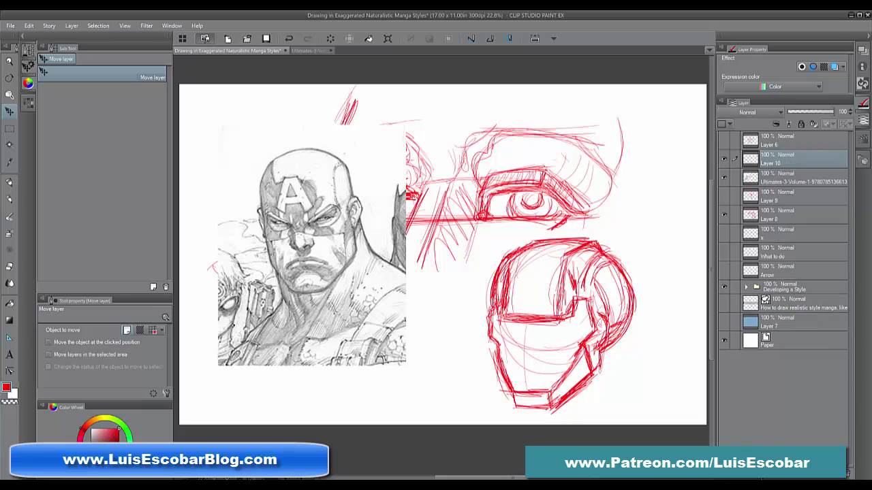
mouse_move(836, 111)
left_mouse_down()
mouse_move(802, 115)
mouse_move(841, 113)
mouse_move(808, 114)
mouse_move(817, 116)
left_mouse_up()
left_click(812, 177)
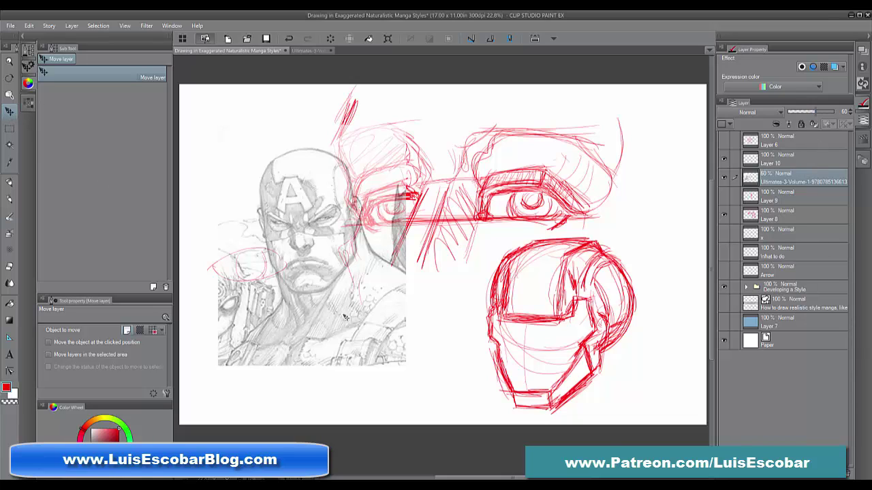
left_click_drag(337, 329, 304, 364)
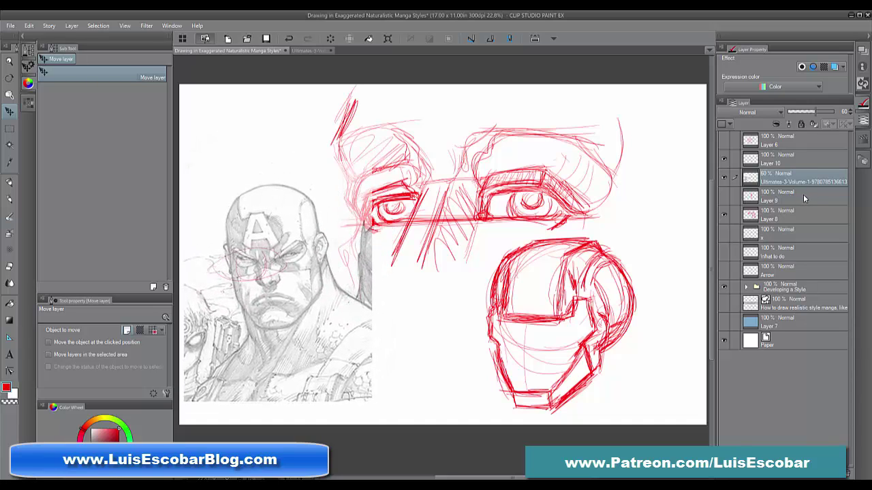
Select Layer 8, check its contents by toggling its visibility, and shift its red sketches slightly down and left
left_click(787, 217)
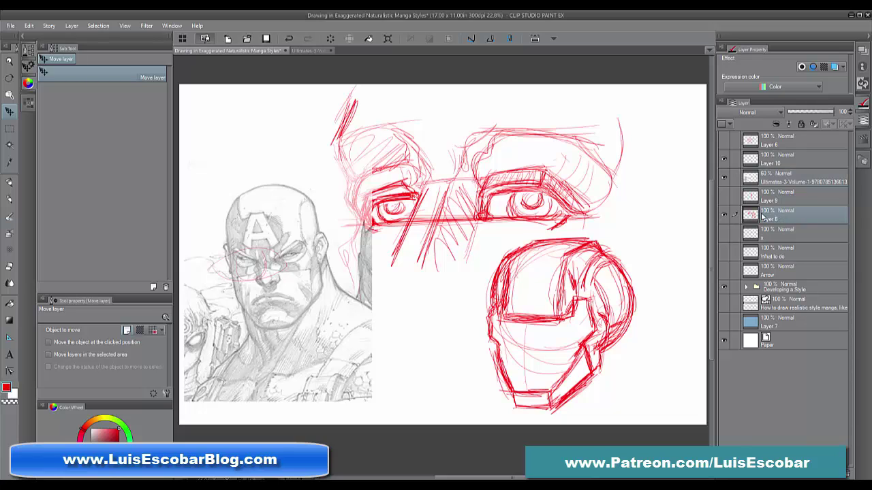
left_click(724, 215)
left_click(724, 215)
left_click_drag(279, 260, 275, 264)
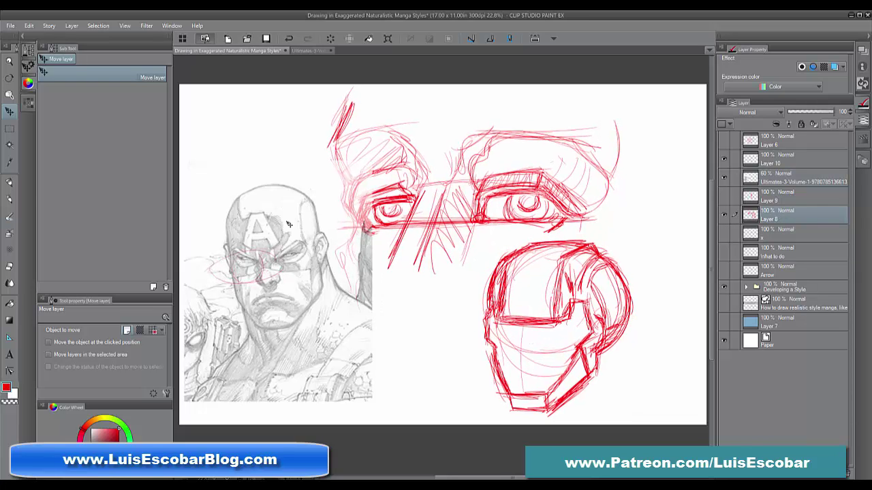
Delete the stray red lines over Captain America's face from Layer 8 using a rectangular selection, and clear the selection
left_click(9, 198)
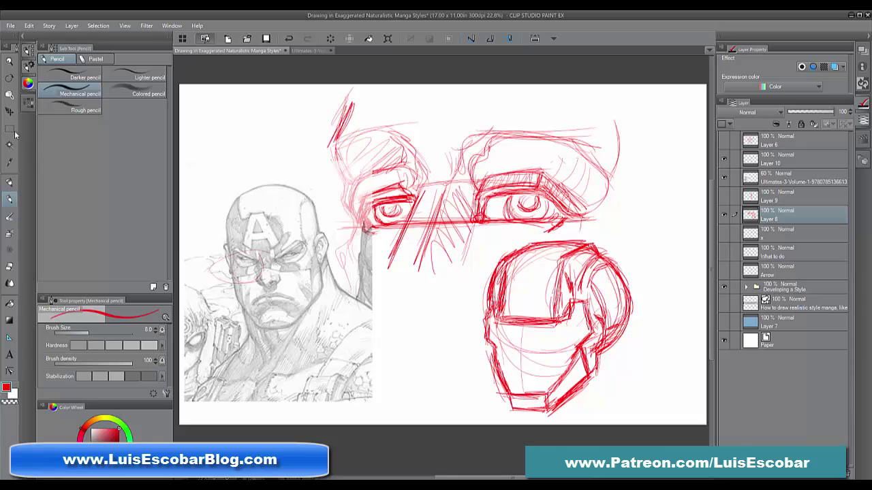
mouse_move(200, 235)
left_mouse_down()
mouse_move(203, 276)
mouse_move(277, 283)
left_mouse_up()
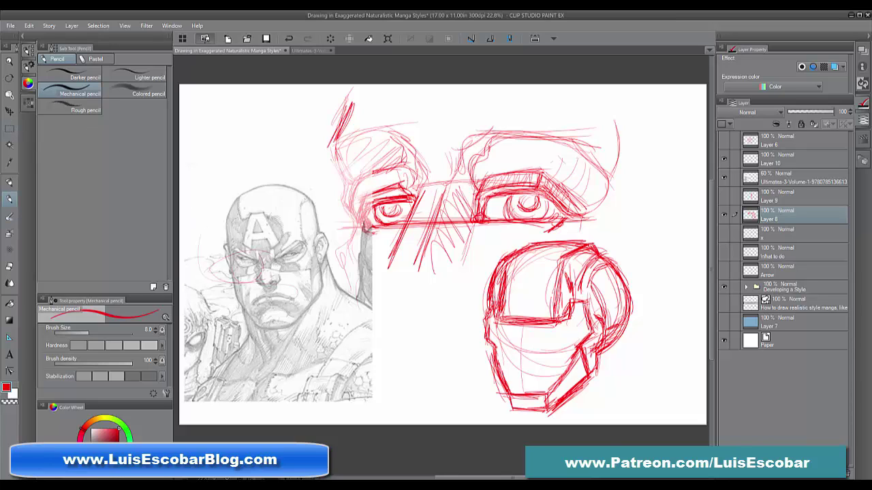
left_click(10, 128)
mouse_move(190, 192)
left_mouse_down()
mouse_move(198, 294)
mouse_move(296, 334)
left_mouse_up()
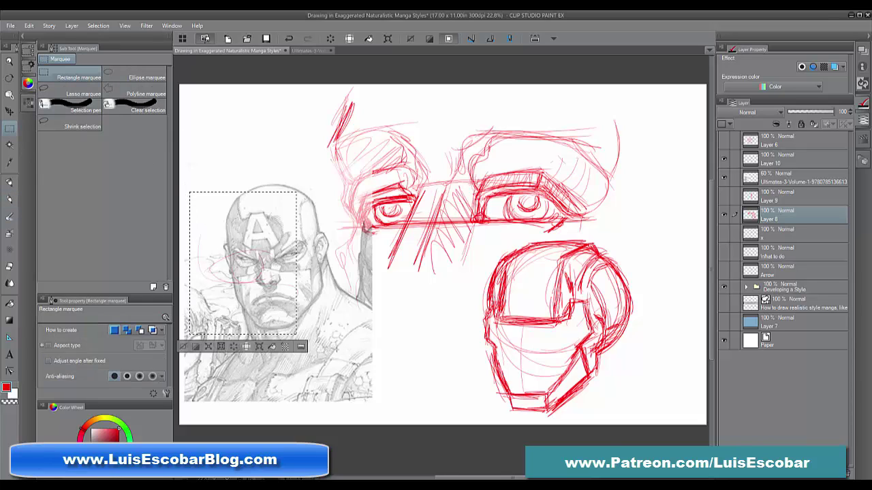
key("Delete")
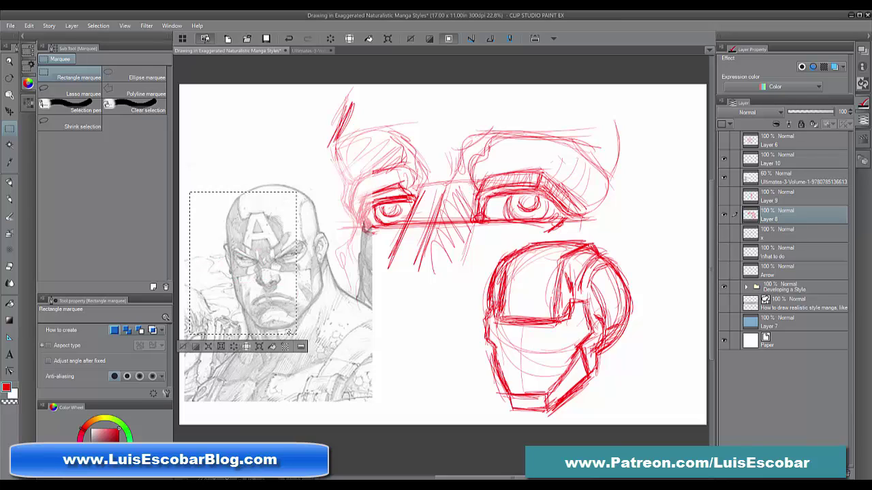
left_click(185, 346)
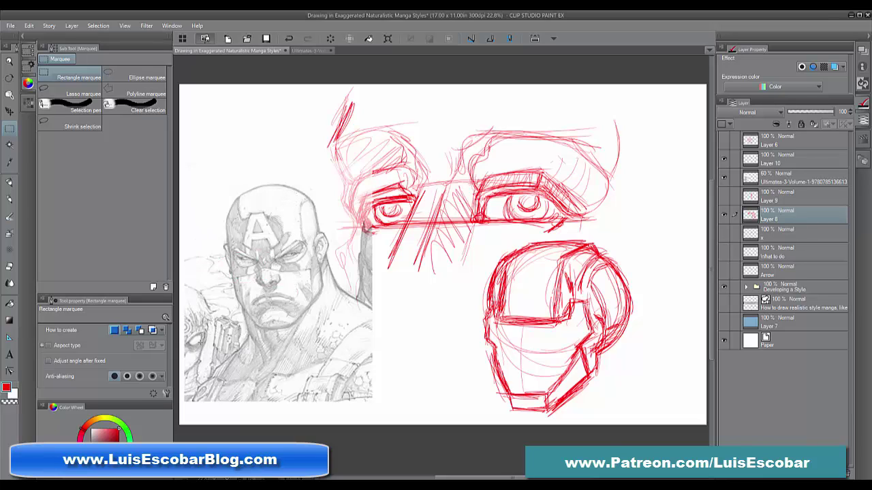
On Layer 10, trace one of Captain America's eyes and its brow with the red Mechanical pencil, and add brow strokes over the large right eye
left_click(803, 162)
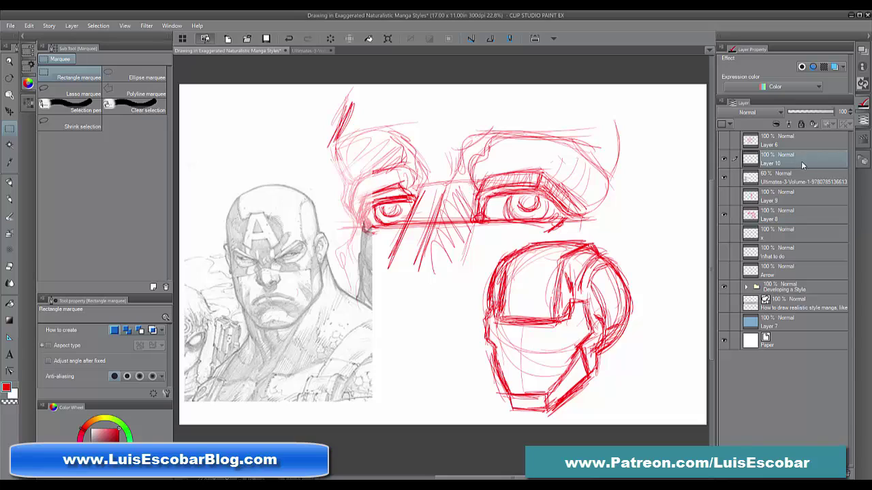
left_click(10, 198)
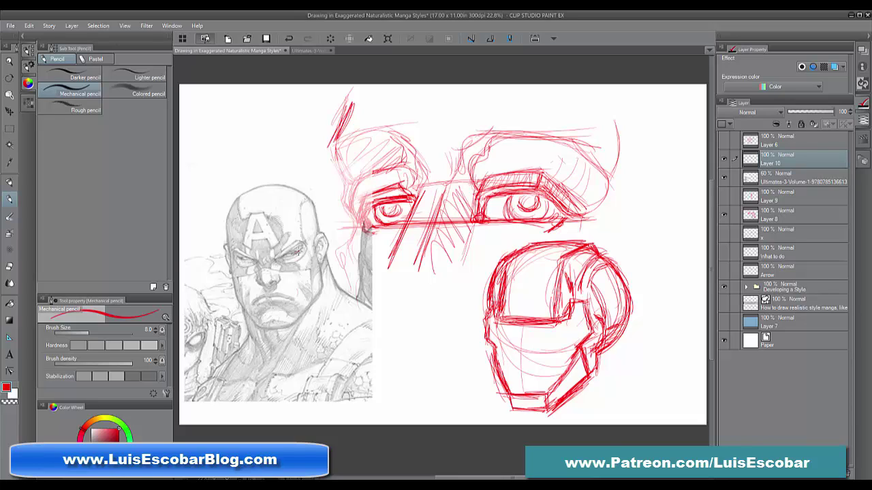
left_click_drag(297, 253, 300, 246)
mouse_move(271, 257)
left_mouse_down()
mouse_move(295, 243)
mouse_move(275, 255)
left_mouse_up()
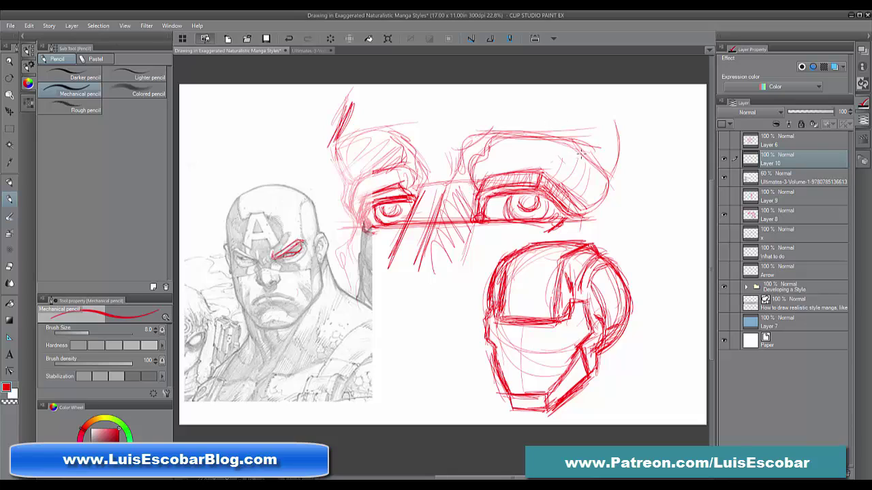
left_click_drag(480, 127, 594, 132)
mouse_move(507, 127)
left_mouse_down()
mouse_move(554, 131)
mouse_move(460, 143)
mouse_move(519, 125)
mouse_move(573, 160)
left_mouse_up()
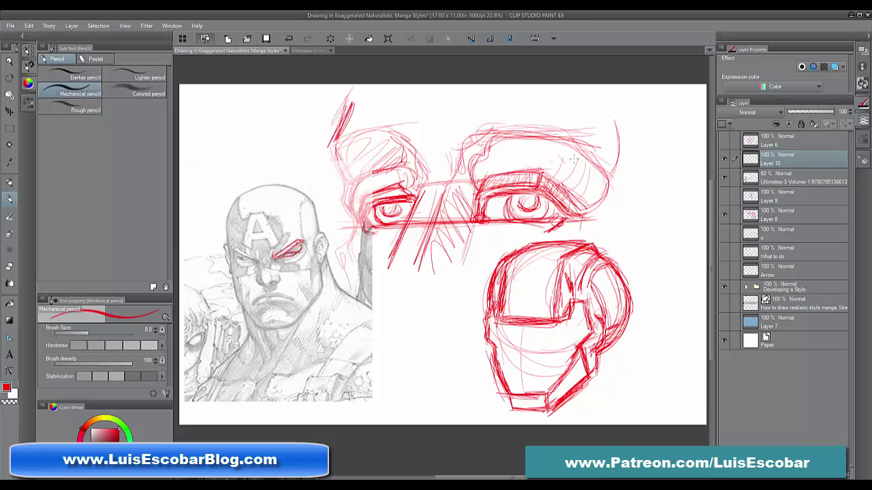
Trace the front plane of Captain America's forehead with a heavy brow line, two side edges and a curved upper edge
left_click_drag(300, 241, 296, 253)
left_click_drag(294, 250, 287, 257)
left_click_drag(298, 206, 300, 237)
mouse_move(267, 199)
left_mouse_down()
mouse_move(231, 233)
mouse_move(307, 200)
mouse_move(299, 239)
left_mouse_up()
mouse_move(238, 209)
left_mouse_down()
mouse_move(235, 250)
mouse_move(278, 253)
mouse_move(237, 257)
mouse_move(298, 249)
left_mouse_up()
left_click_drag(236, 260, 252, 257)
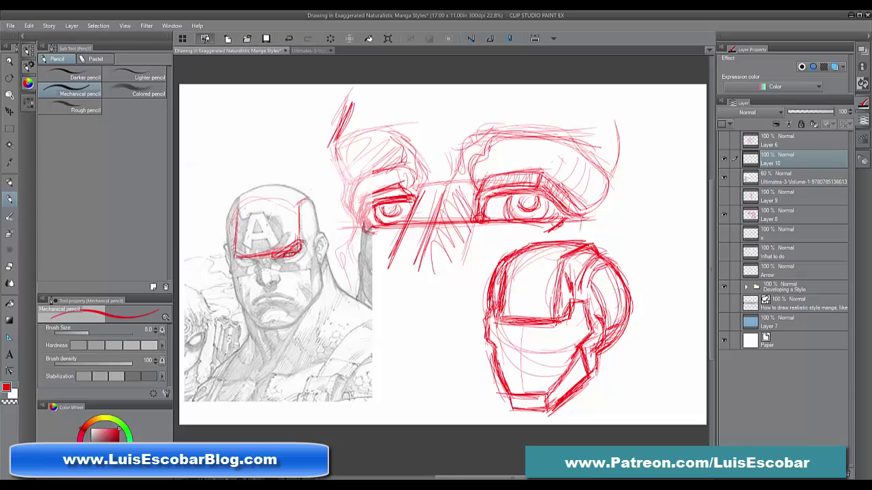
Trace the angular cheekbone and cheek side planes on both sides of Captain America's face
mouse_move(302, 244)
left_mouse_down()
mouse_move(315, 241)
mouse_move(314, 257)
left_mouse_up()
left_click_drag(313, 242, 297, 280)
mouse_move(235, 253)
left_mouse_down()
mouse_move(237, 278)
mouse_move(229, 282)
mouse_move(247, 274)
left_mouse_up()
left_click_drag(301, 275, 313, 296)
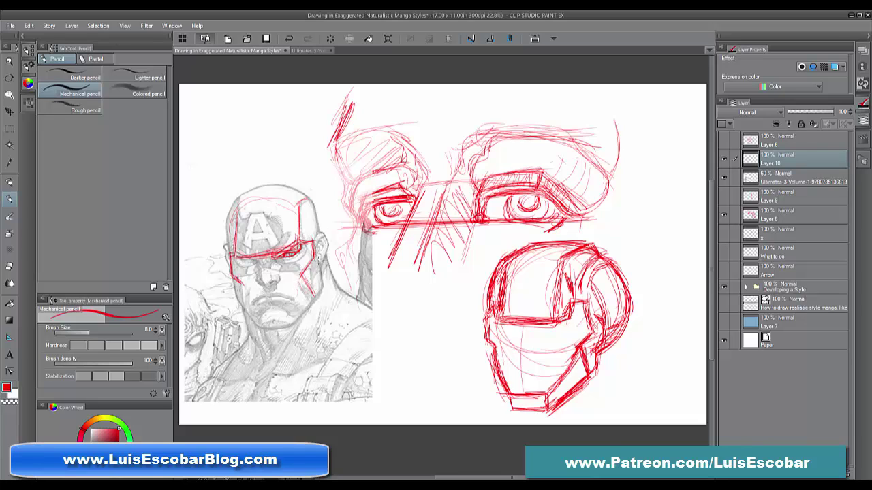
mouse_move(314, 239)
left_mouse_down()
mouse_move(319, 232)
mouse_move(325, 254)
mouse_move(310, 304)
mouse_move(294, 281)
left_mouse_up()
left_click_drag(300, 277, 282, 314)
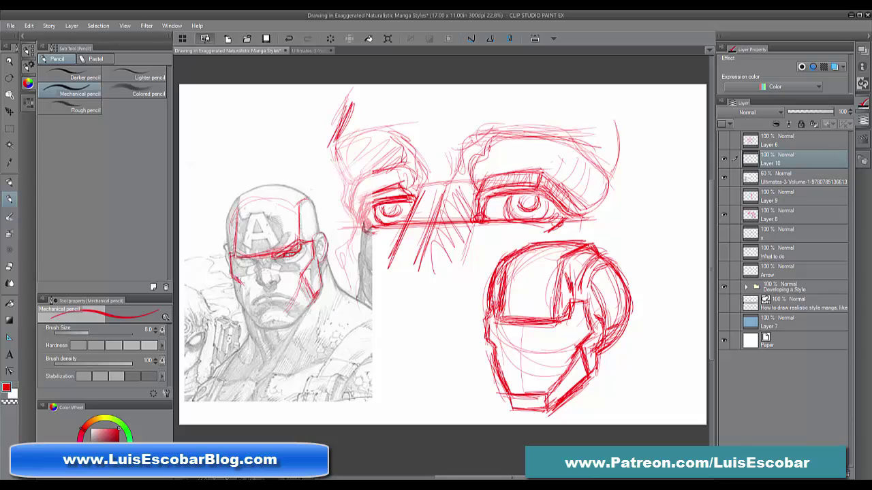
Block in Captain America's jaw and boxy chin with straight red lines, and extend the contour up to the temple
mouse_move(238, 280)
left_mouse_down()
mouse_move(274, 325)
mouse_move(336, 342)
mouse_move(245, 294)
mouse_move(246, 320)
left_mouse_up()
left_click_drag(304, 277, 288, 314)
mouse_move(287, 313)
left_mouse_down()
mouse_move(255, 314)
mouse_move(261, 332)
left_mouse_up()
left_click_drag(286, 311, 285, 326)
left_click_drag(256, 319, 261, 331)
mouse_move(260, 331)
left_mouse_down()
mouse_move(283, 329)
mouse_move(312, 302)
mouse_move(286, 323)
mouse_move(258, 326)
mouse_move(282, 311)
mouse_move(257, 327)
left_mouse_up()
left_click_drag(256, 329, 286, 326)
mouse_move(234, 275)
left_mouse_down()
mouse_move(237, 303)
mouse_move(256, 327)
left_mouse_up()
mouse_move(238, 298)
left_mouse_down()
mouse_move(258, 328)
mouse_move(284, 326)
left_mouse_up()
mouse_move(233, 248)
left_mouse_down()
mouse_move(229, 272)
mouse_move(256, 323)
left_mouse_up()
mouse_move(235, 276)
left_mouse_down()
mouse_move(225, 222)
mouse_move(227, 246)
left_mouse_up()
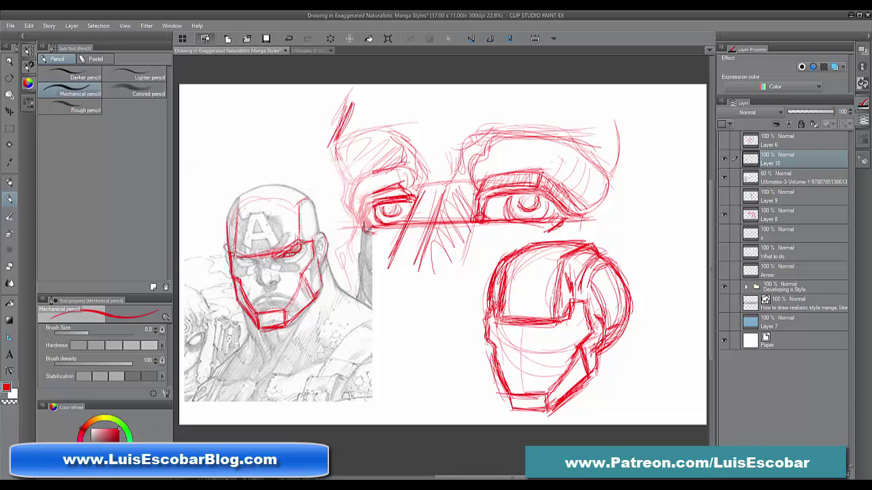
Outline the temple side planes and rounded skull of Captain America's head, and reinforce the forehead edges
left_click_drag(298, 203, 306, 239)
mouse_move(305, 202)
left_mouse_down()
mouse_move(322, 236)
mouse_move(314, 235)
left_mouse_up()
mouse_move(226, 212)
left_mouse_down()
mouse_move(227, 252)
mouse_move(236, 237)
left_mouse_up()
left_click_drag(296, 208, 295, 240)
mouse_move(308, 195)
left_mouse_down()
mouse_move(298, 221)
mouse_move(267, 184)
mouse_move(226, 218)
mouse_move(257, 186)
mouse_move(313, 205)
mouse_move(318, 242)
mouse_move(233, 254)
left_mouse_up()
left_click_drag(239, 217, 236, 257)
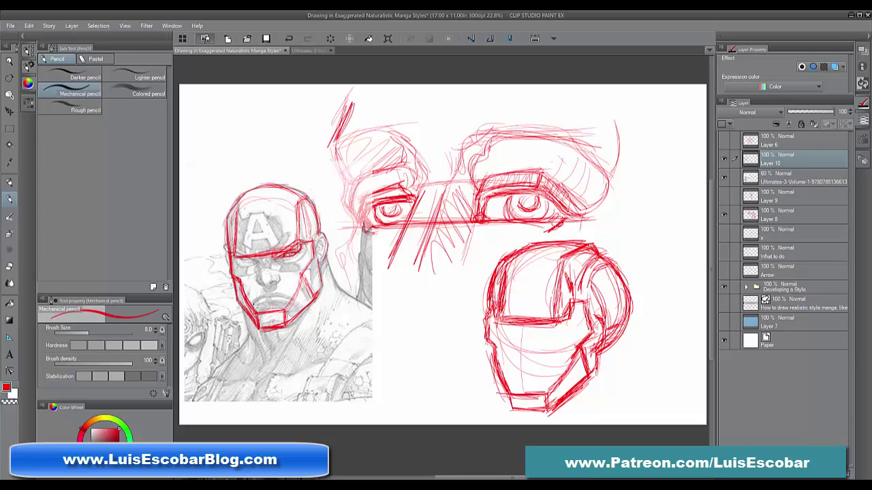
Darken the traced head's cheek, brow and forehead edge lines, and add strokes beside the large left eye
mouse_move(289, 303)
left_mouse_down()
mouse_move(317, 251)
mouse_move(313, 297)
left_mouse_up()
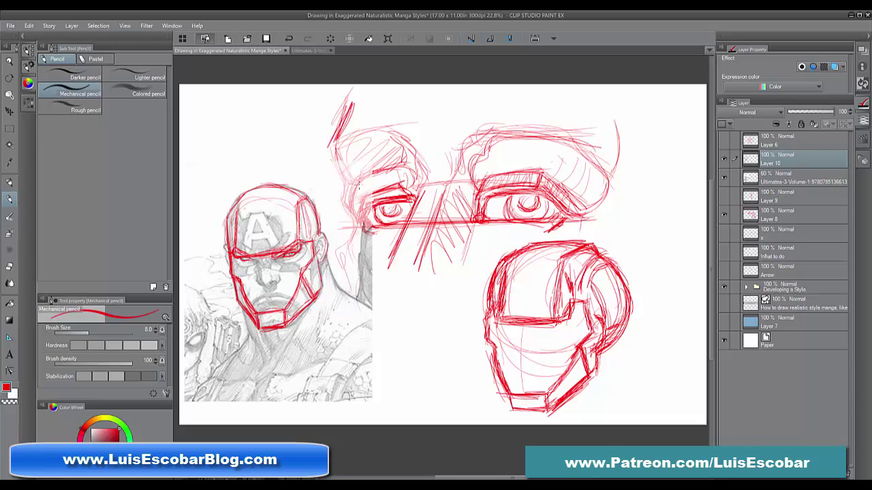
mouse_move(362, 174)
left_mouse_down()
mouse_move(348, 189)
mouse_move(349, 211)
left_mouse_up()
left_click_drag(239, 261, 244, 261)
left_click_drag(299, 201, 297, 223)
Hide the Captain America image and strengthen the cheek, brow and temple lines of the traced head
left_click(724, 179)
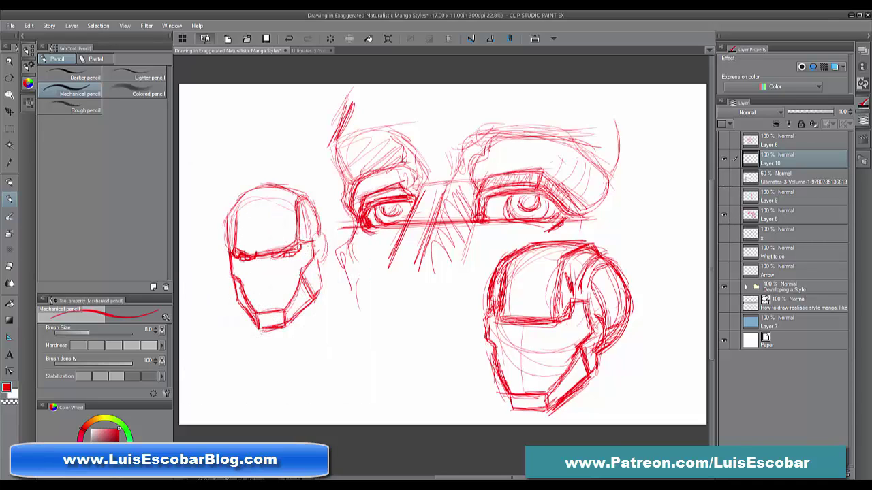
left_click_drag(311, 248, 284, 310)
left_click_drag(297, 248, 294, 216)
mouse_move(233, 224)
left_mouse_down()
mouse_move(248, 191)
mouse_move(237, 243)
mouse_move(233, 208)
mouse_move(233, 266)
mouse_move(249, 194)
left_mouse_up()
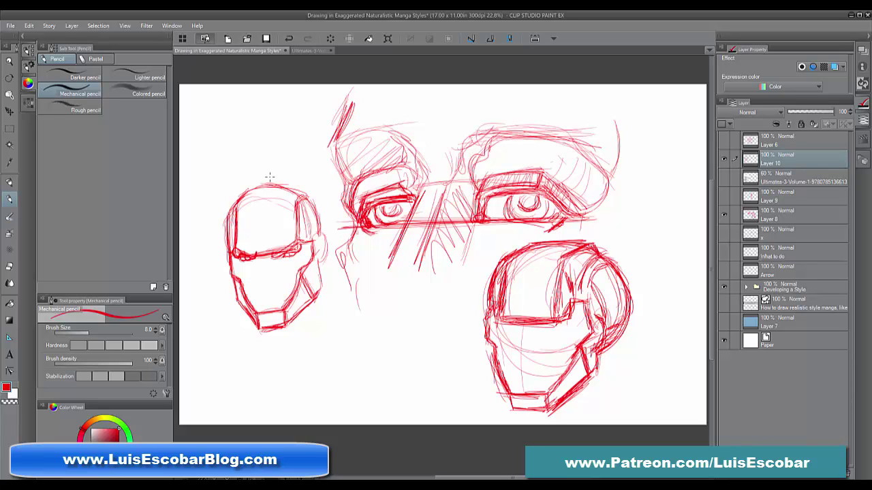
Compare the traced head with the Captain America image, and leave only the arm sketch on Layer 9 visible by hiding the image and Layers 10 and 8
left_click(725, 178)
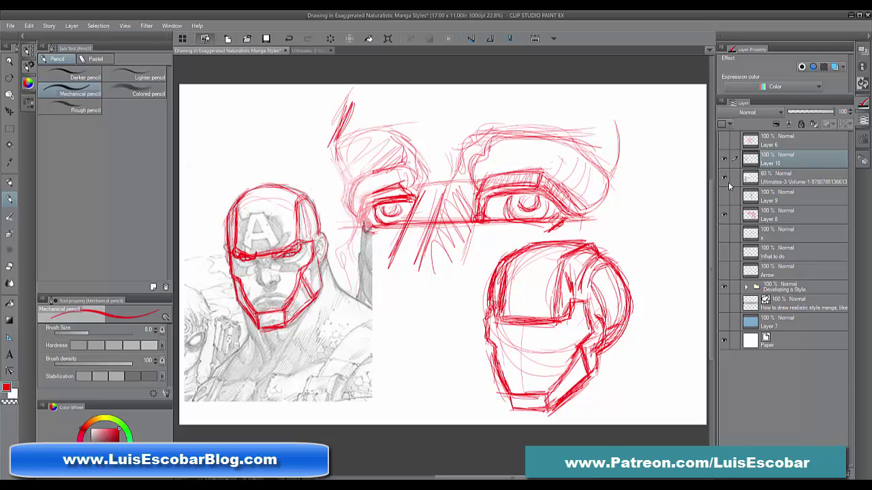
left_click(725, 179)
left_click(724, 197)
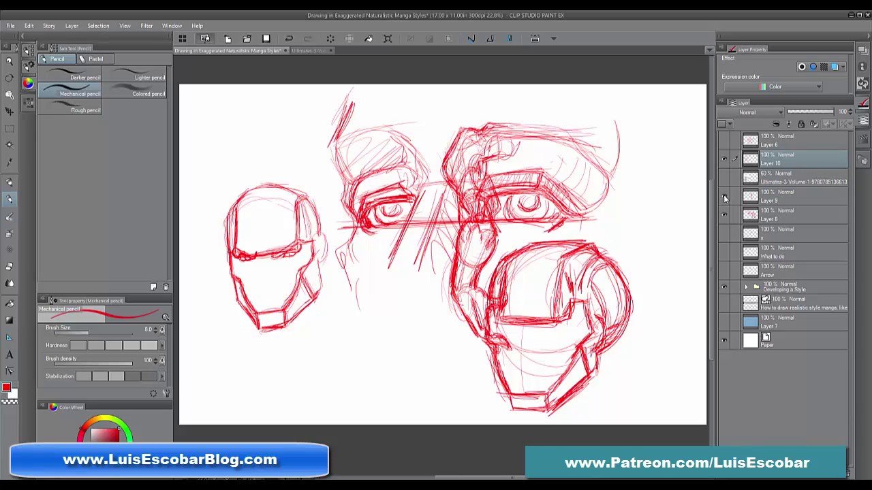
left_click(724, 197)
left_click(724, 160)
left_click(724, 197)
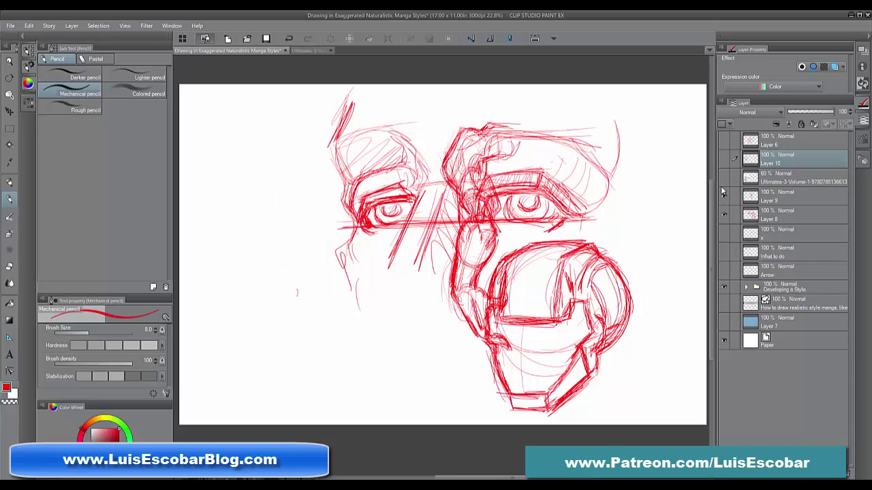
left_click(725, 215)
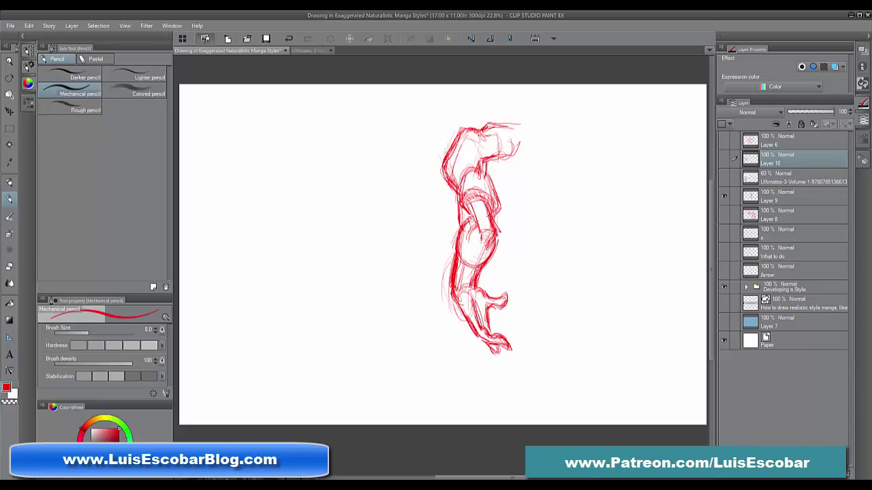
Switch to the browser, open the Ryu and Link artwork, and maximize the window
left_click(403, 459)
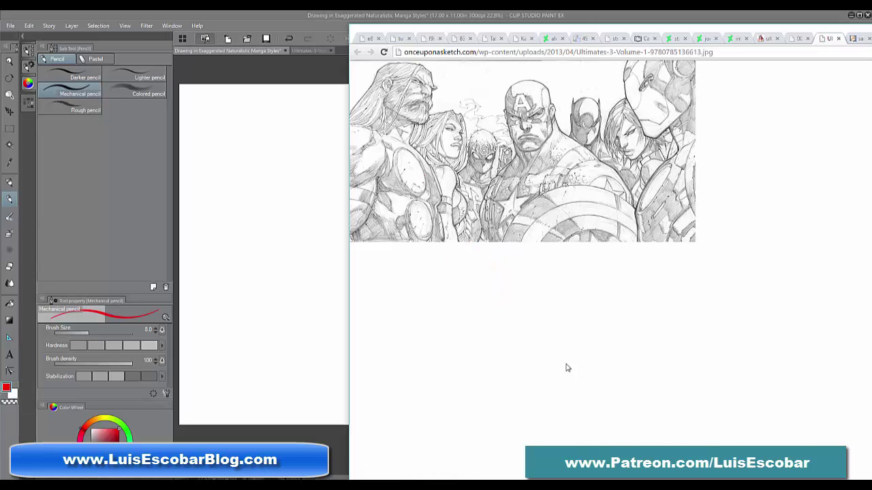
left_click_drag(736, 29, 700, 19)
left_click(492, 27)
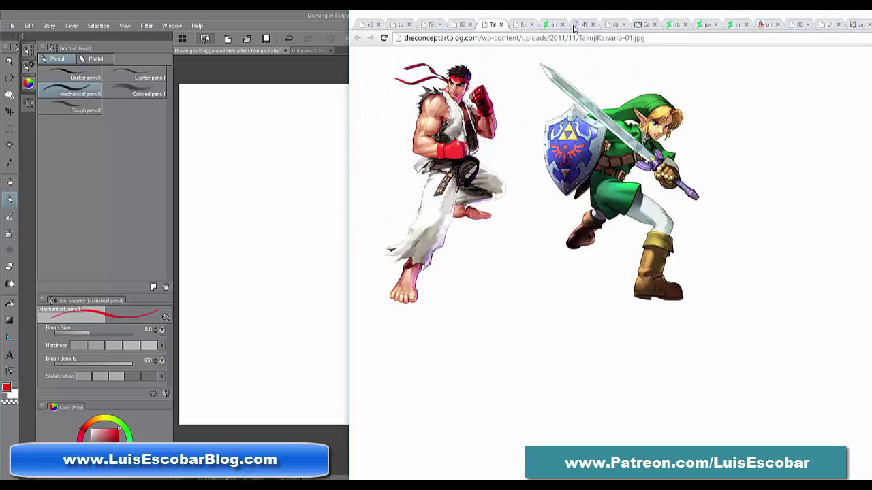
double_click(634, 15)
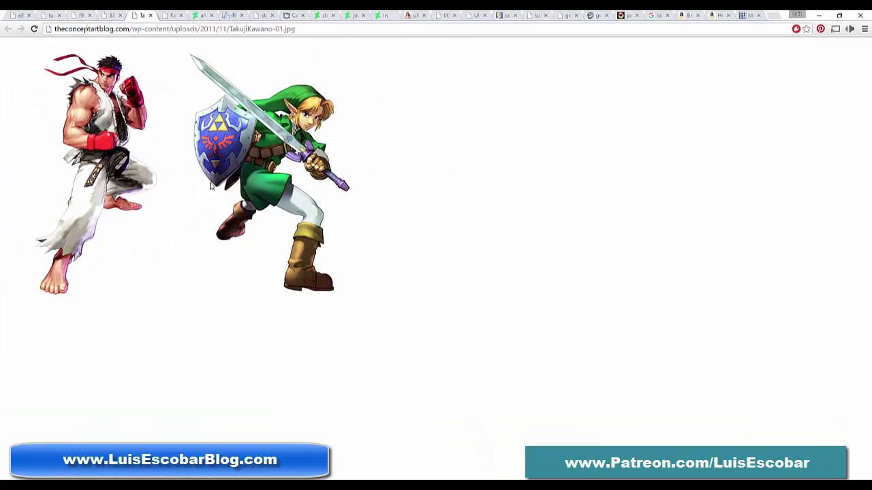
Examine the sword-wielding pirate, the woman's pencil portrait and the samurai illustration, and return to Clip Studio Paint
left_click(109, 17)
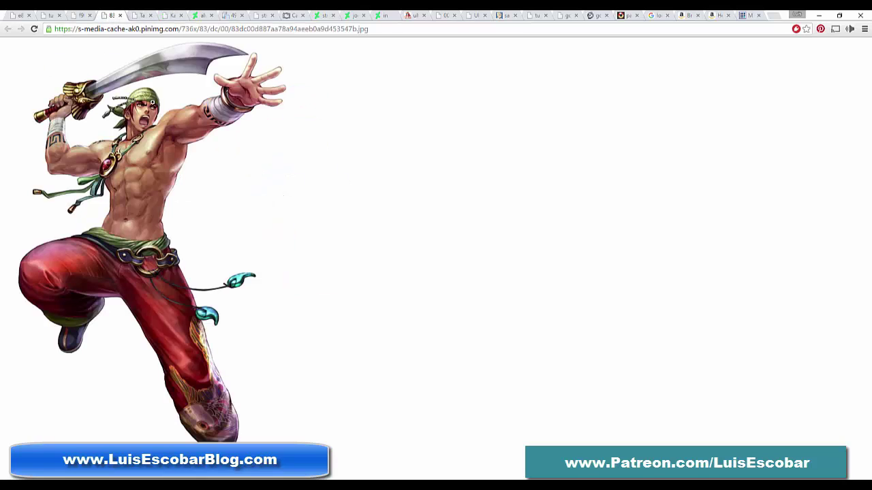
left_click(85, 17)
left_click(50, 20)
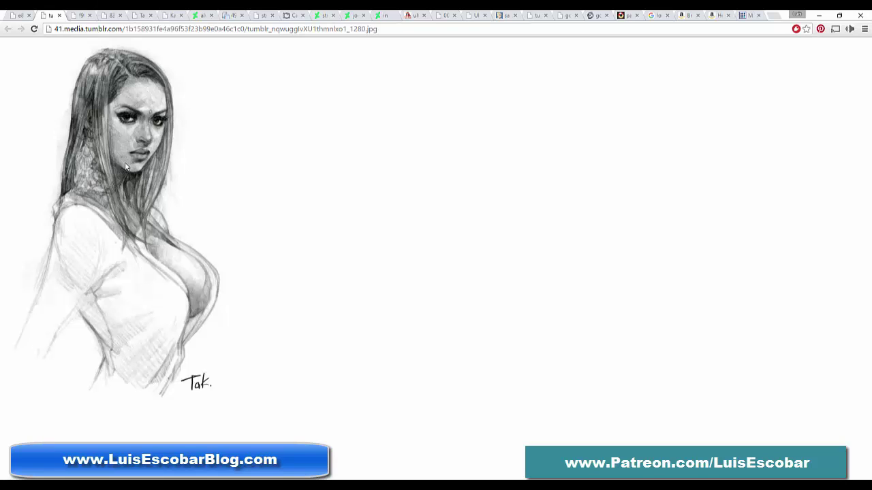
left_click(23, 16)
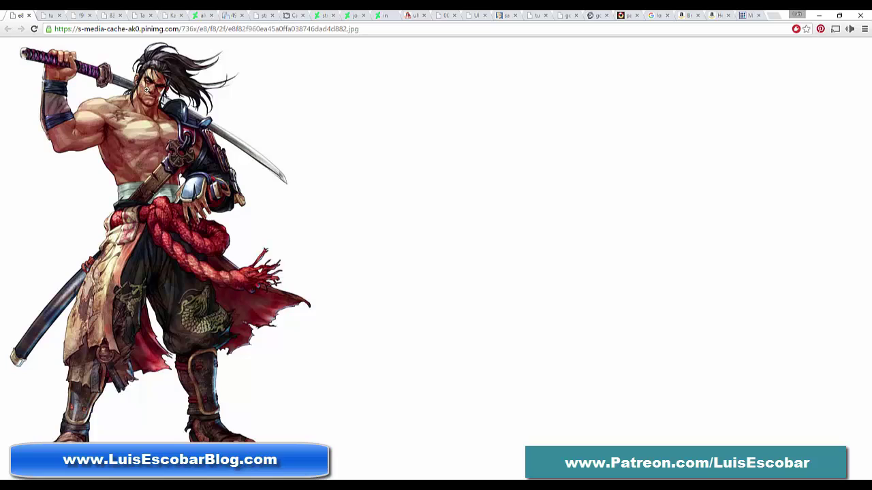
left_click(163, 130)
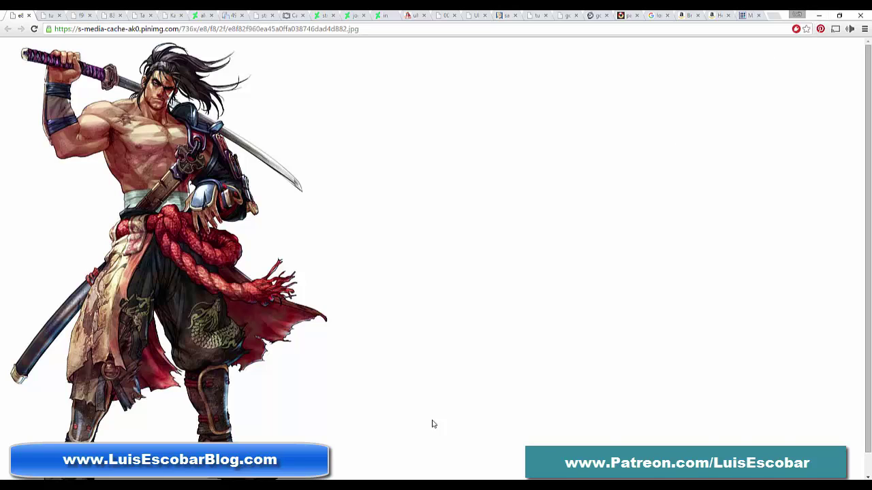
mouse_move(334, 466)
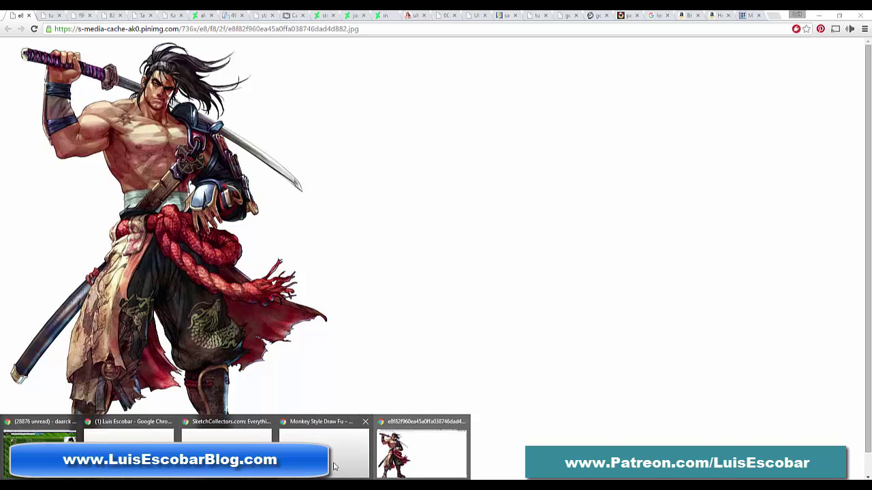
left_click(262, 476)
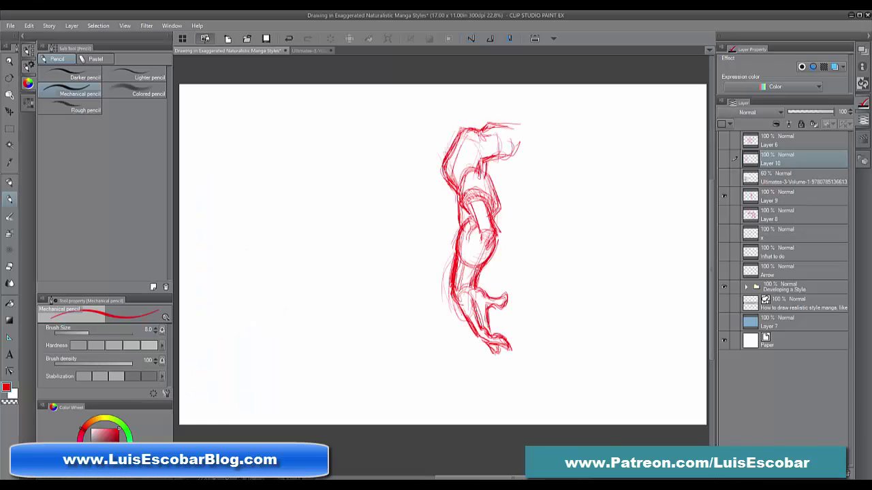